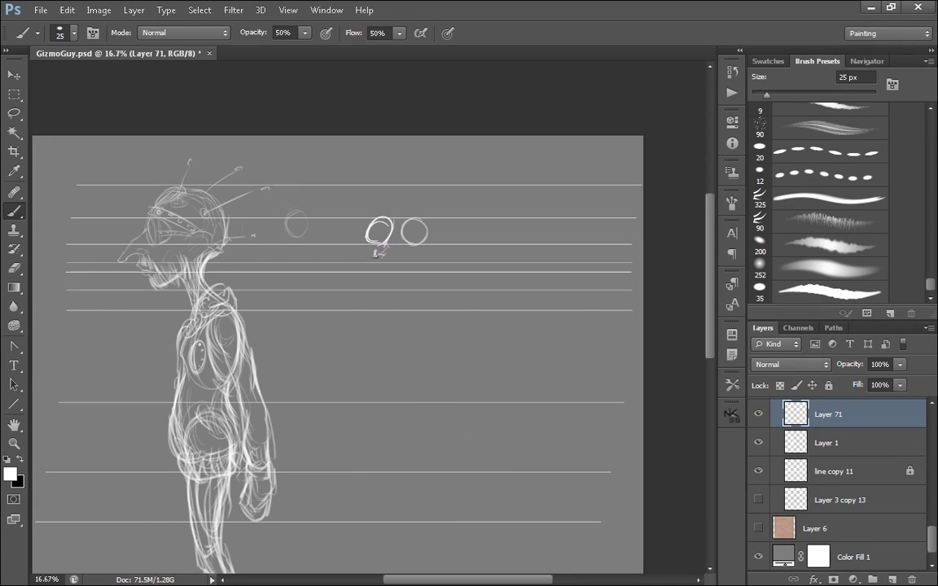
Sketch the facial features and jaw outline of the front-view head around the two eye circles.
mouse_move(376, 254)
left_mouse_down()
mouse_move(385, 266)
mouse_move(409, 230)
mouse_move(443, 222)
left_mouse_up()
left_click_drag(404, 288, 446, 239)
Copy the horizontal guide line at the base of the eye circles from the line copy 11 layer onto a new layer.
left_click(851, 467)
left_click(758, 471)
left_click(759, 471)
key("m")
left_click_drag(649, 251, 47, 235)
key("ctrl+j")
key("Return")
Unlock the copied guide line's layer, duplicate it and shift the duplicate slightly lower across the head.
left_click(830, 387)
key("ctrl+j")
key("v")
mouse_move(509, 261)
left_mouse_down()
mouse_move(508, 246)
mouse_move(502, 267)
left_mouse_up()
Merge the copied guide-line layers with the original line copy 11 layer.
left_click(825, 498, "shift")
left_click(758, 529)
left_click(758, 529)
left_click(831, 529)
left_click(844, 473, "shift")
key("ctrl+e")
Set the merged guide-line layer's opacity to 50%.
key("2")
key("5")
left_click_drag(891, 364, 867, 365)
type("50")
Lock the merged guide-line layer and return to the Brush tool on Layer 71.
left_click(818, 415)
key("b")
left_click(829, 472)
left_click(826, 444)
left_click(825, 473)
key("/")
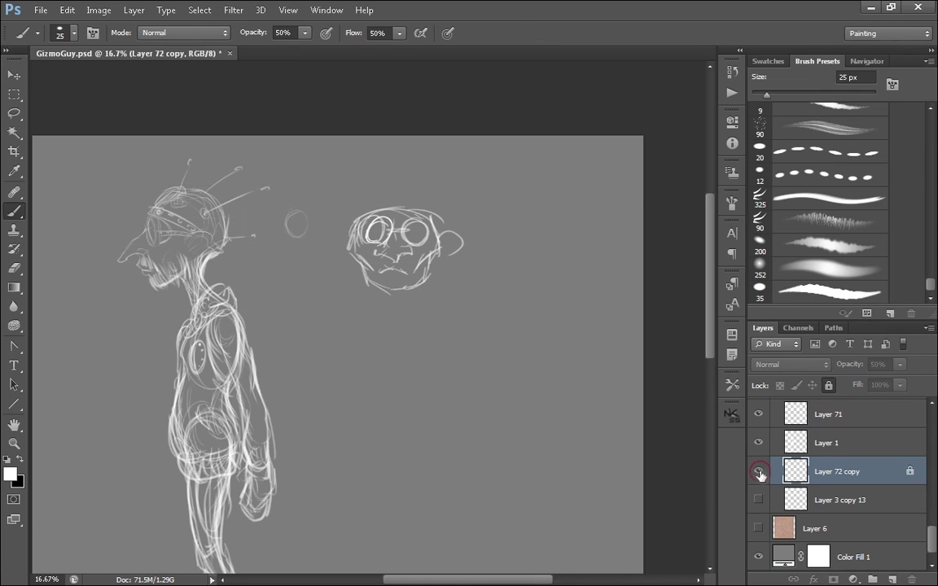
left_click(829, 413)
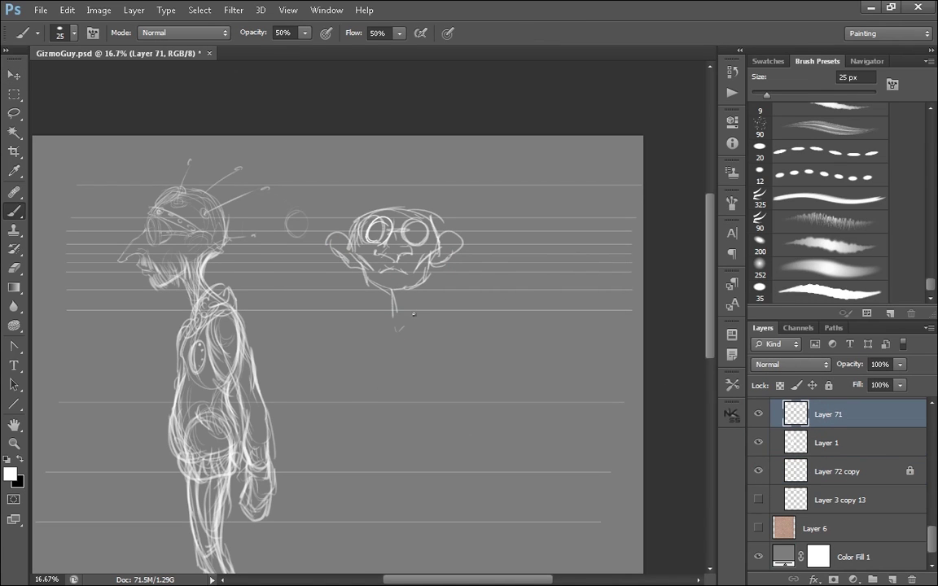
Sketch the top of the front-view head, both ears and the jaw line, following the guide lines.
left_click_drag(349, 230, 399, 187)
left_click_drag(426, 193, 452, 219)
left_click_drag(393, 189, 441, 215)
left_click_drag(339, 248, 345, 240)
left_click_drag(452, 247, 471, 235)
mouse_move(359, 252)
left_mouse_down()
mouse_move(347, 241)
mouse_move(382, 277)
left_mouse_up()
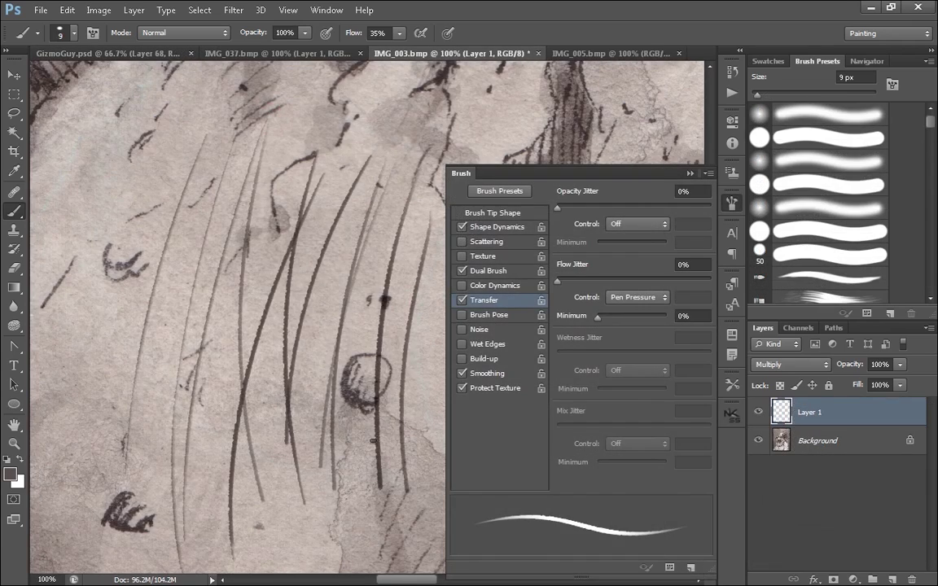
Raise the minimum flow for pen pressure in the brush's Transfer settings.
left_click_drag(598, 316, 626, 317)
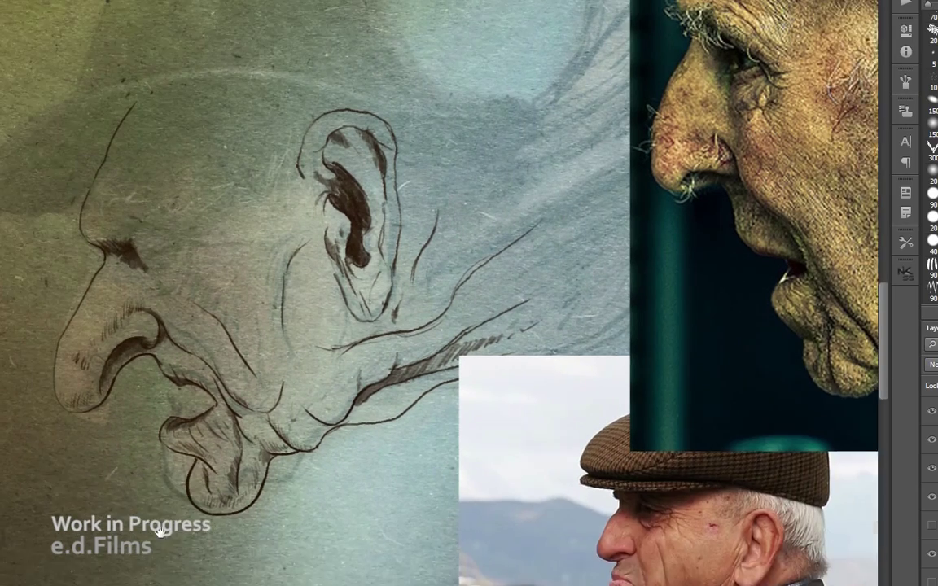
left_click_drag(159, 532, 218, 543)
left_click_drag(430, 449, 286, 442)
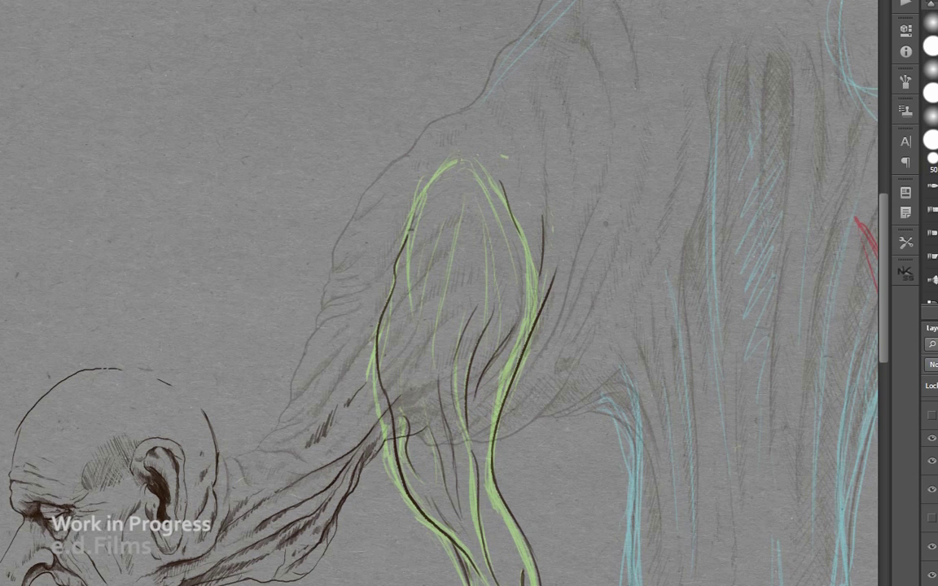
Undo the last stroke and ink dark muscle contour lines over the green sketch of the creature's upper front leg.
left_click_drag(411, 229, 430, 221)
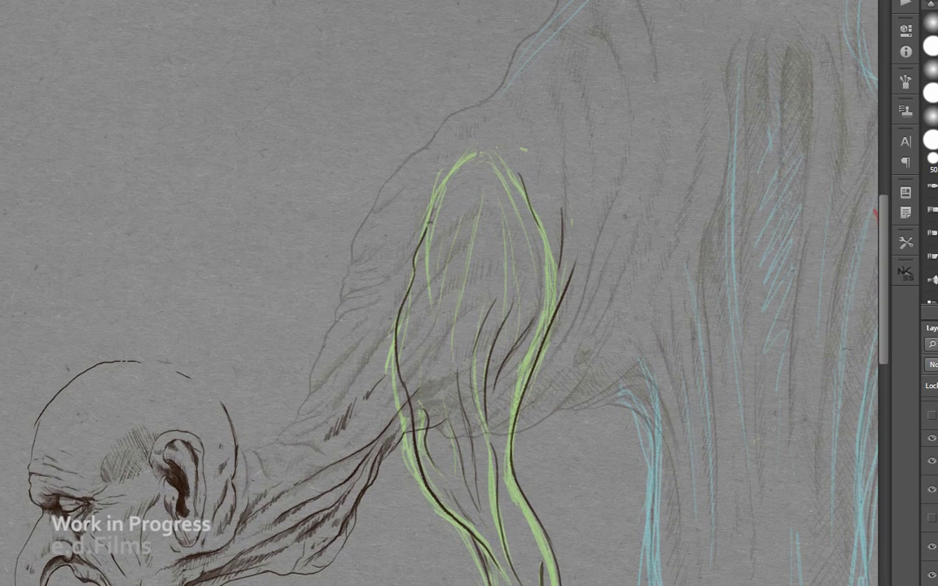
scroll(542, 385, "down", 2)
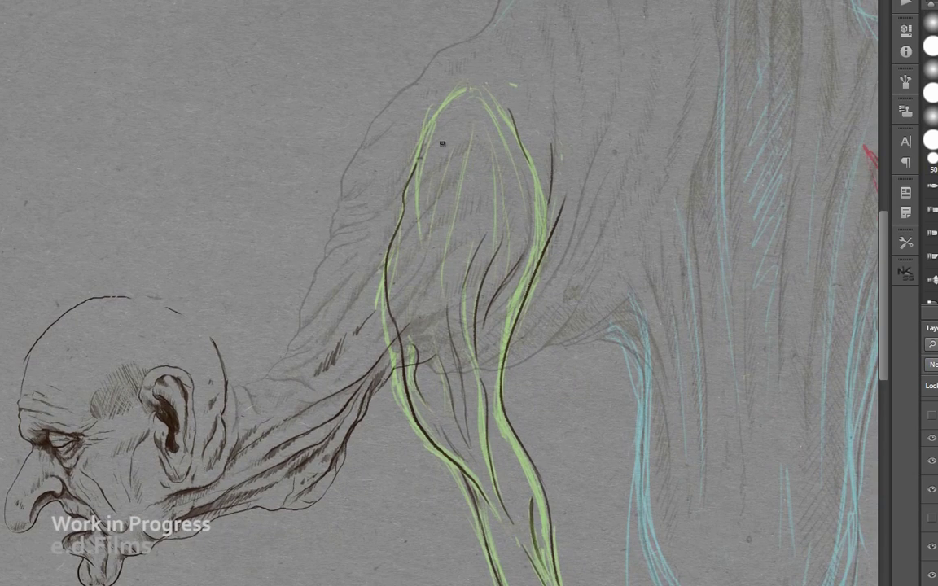
key("ctrl+z")
mouse_move(406, 195)
left_mouse_down()
mouse_move(419, 285)
mouse_move(418, 271)
left_mouse_up()
left_click_drag(459, 192, 441, 273)
left_click_drag(470, 132, 442, 285)
left_click_drag(503, 168, 491, 207)
left_click_drag(489, 183, 518, 273)
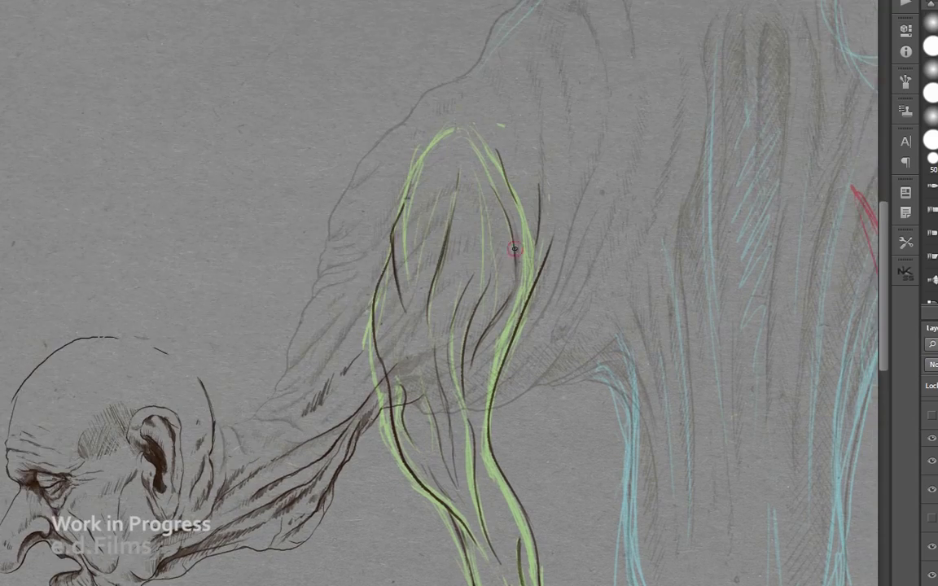
left_click_drag(479, 420, 489, 337)
left_click_drag(530, 225, 493, 353)
left_click_drag(494, 353, 507, 367)
left_click_drag(404, 281, 428, 305)
Hide the coloured construction sketch so only the dark ink lines and the faint body drawing remain.
left_click_drag(597, 473, 572, 385)
left_click(572, 386, "alt")
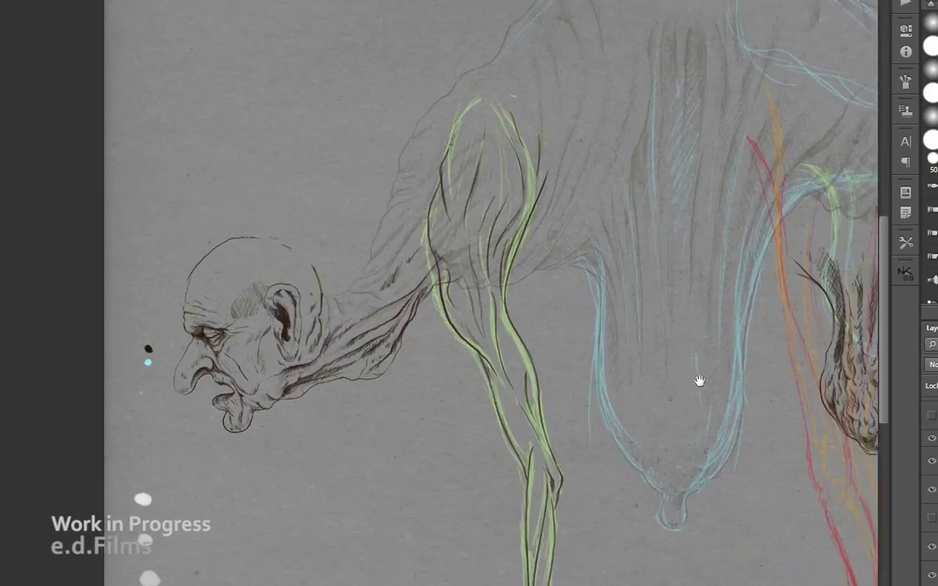
left_click_drag(700, 381, 722, 477)
left_click_drag(538, 423, 488, 198)
scroll(932, 488, "down", 3)
left_click(932, 581)
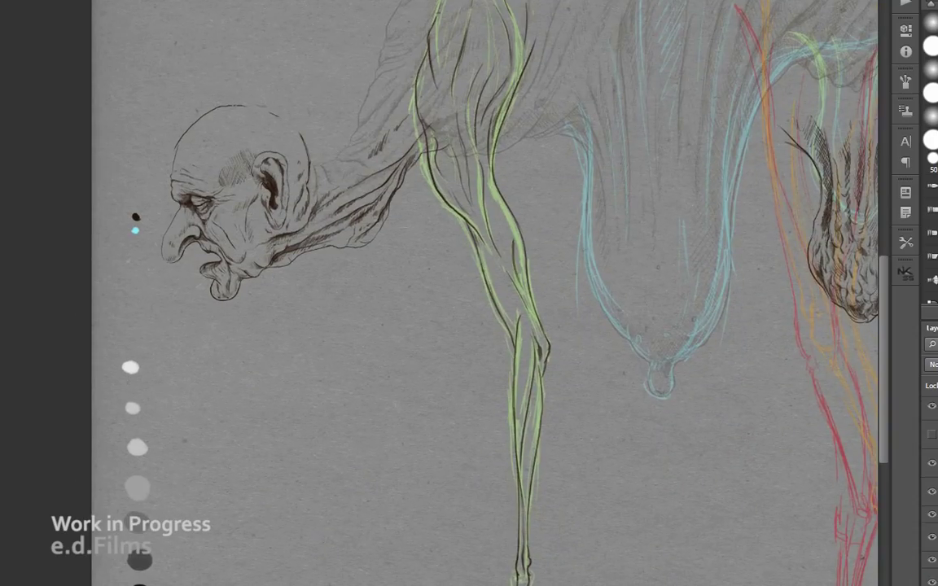
left_click(932, 479)
Ink fine contour lines along the creature's front leg above and around the knee.
left_click_drag(710, 437, 719, 483)
scroll(517, 322, "up", 2)
scroll(596, 418, "down", 1)
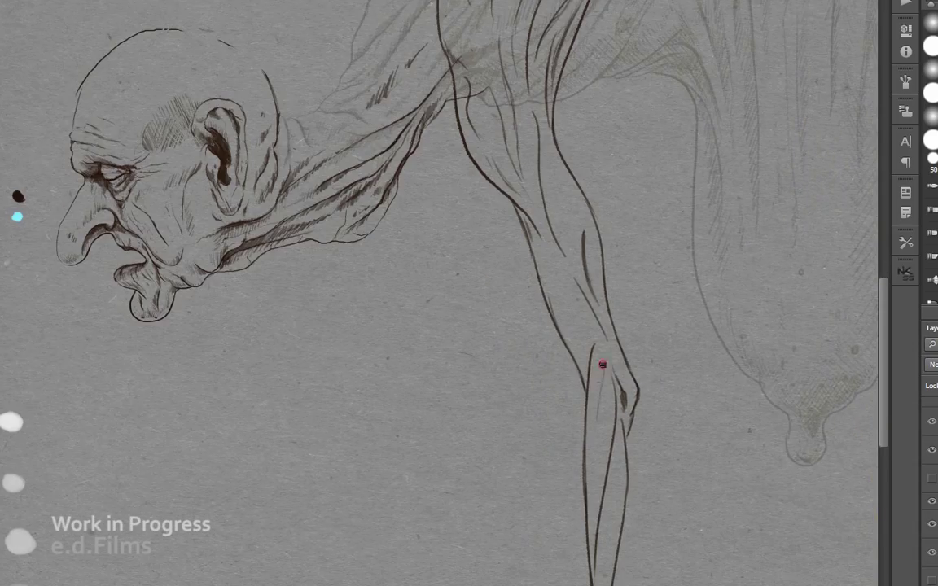
scroll(616, 447, "up", 2)
scroll(557, 372, "up", 2)
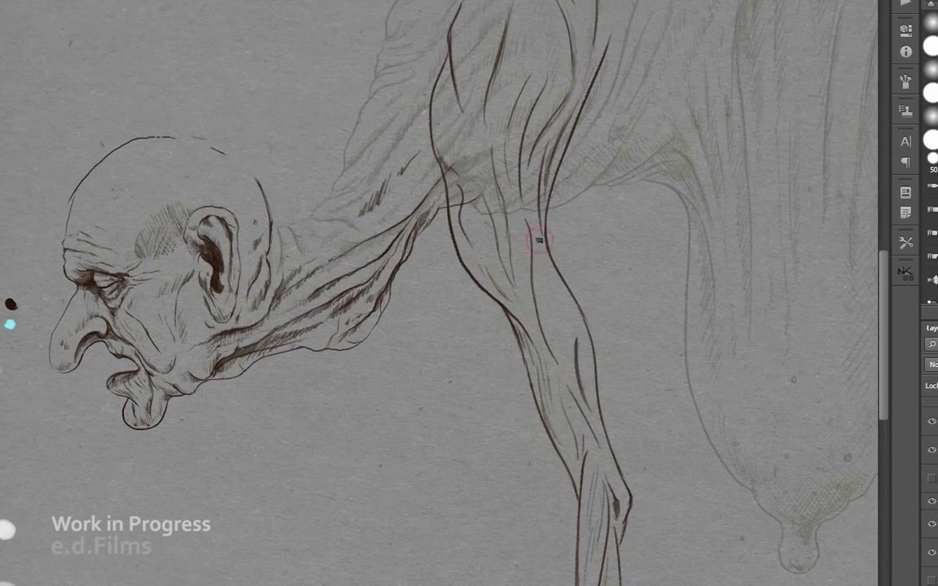
scroll(574, 352, "down", 2)
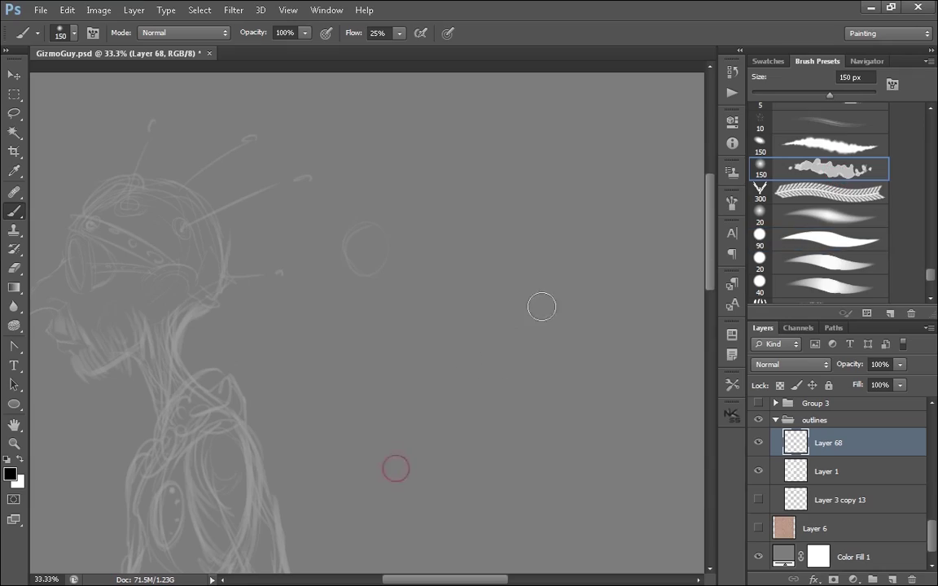
Try a stroke with the 150 px rough brush and one with the 20 px tapered round brush, undoing each.
mouse_move(522, 319)
left_mouse_down()
mouse_move(570, 444)
mouse_move(629, 467)
left_mouse_up()
key("ctrl+z")
left_click(847, 259)
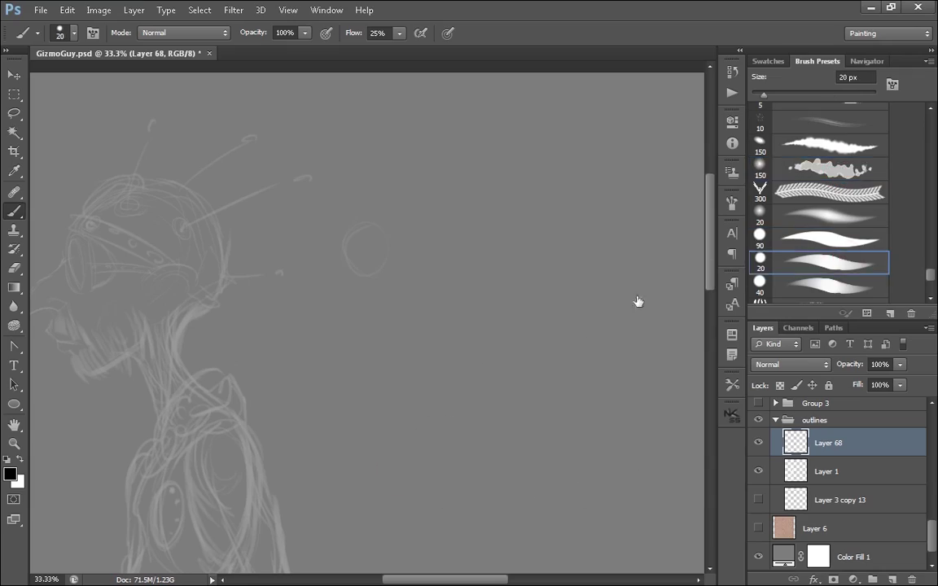
mouse_move(233, 401)
left_mouse_down()
mouse_move(424, 184)
mouse_move(324, 437)
mouse_move(504, 286)
mouse_move(550, 405)
left_mouse_up()
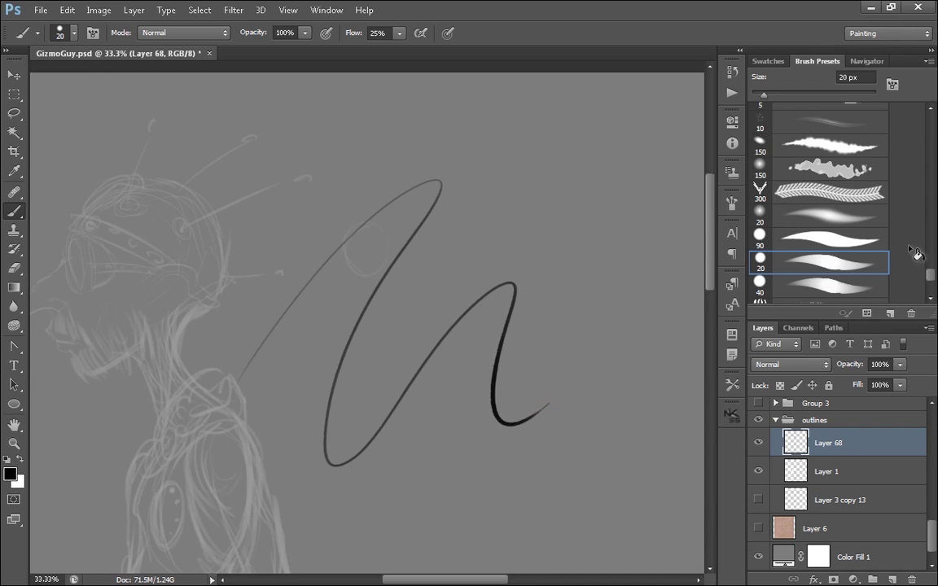
scroll(929, 281, "up", 1)
key("ctrl+z")
Choose the pointed bristle brush at 20 px and try two zigzag strokes on Layer 68, undoing each.
left_click_drag(933, 277, 931, 124)
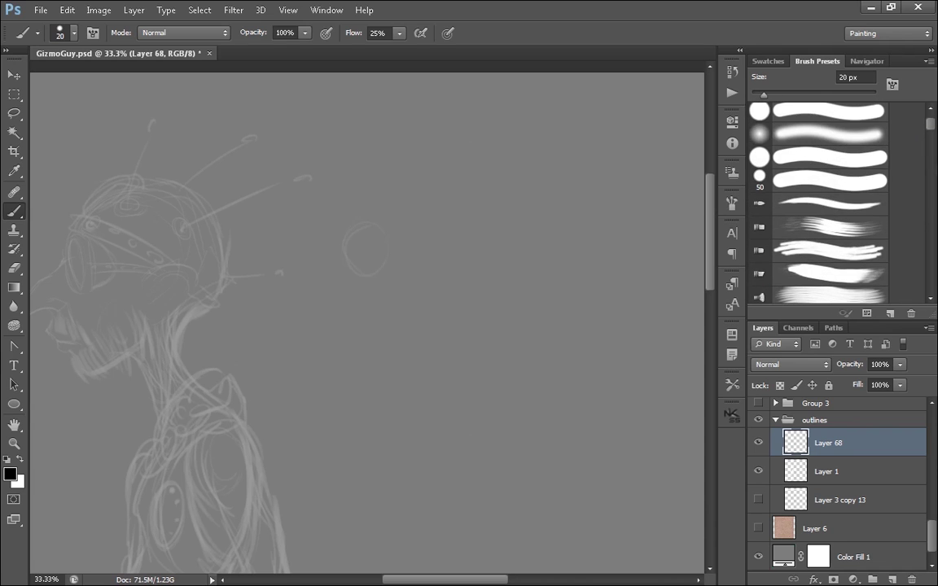
scroll(919, 158, "down", 2)
left_click(842, 205)
mouse_move(273, 327)
left_mouse_down()
mouse_move(379, 258)
mouse_move(497, 222)
mouse_move(540, 303)
mouse_move(545, 461)
left_mouse_up()
key("ctrl+z")
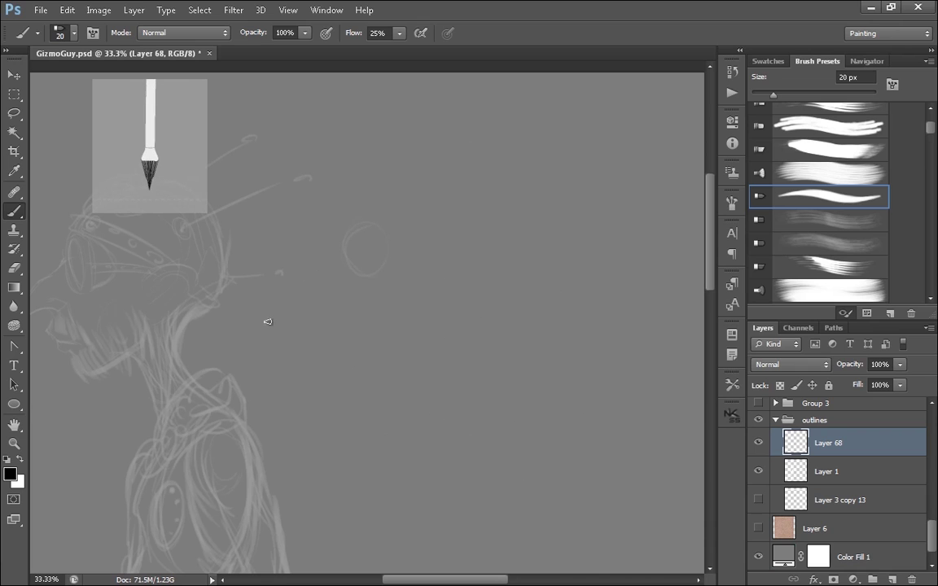
mouse_move(244, 341)
left_mouse_down()
mouse_move(193, 481)
mouse_move(339, 466)
mouse_move(505, 390)
mouse_move(613, 494)
mouse_move(649, 461)
left_mouse_up()
key("ctrl+z")
Draw a series of parallel diagonal hatching strokes beside the character with the 20 px bristle brush.
left_click_drag(419, 255, 464, 201)
mouse_move(408, 287)
left_mouse_down()
mouse_move(484, 206)
mouse_move(485, 216)
left_mouse_up()
mouse_move(414, 326)
left_mouse_down()
mouse_move(488, 234)
mouse_move(425, 332)
left_mouse_up()
left_click_drag(501, 259, 426, 355)
left_click_drag(509, 280, 439, 375)
left_click_drag(521, 290, 444, 399)
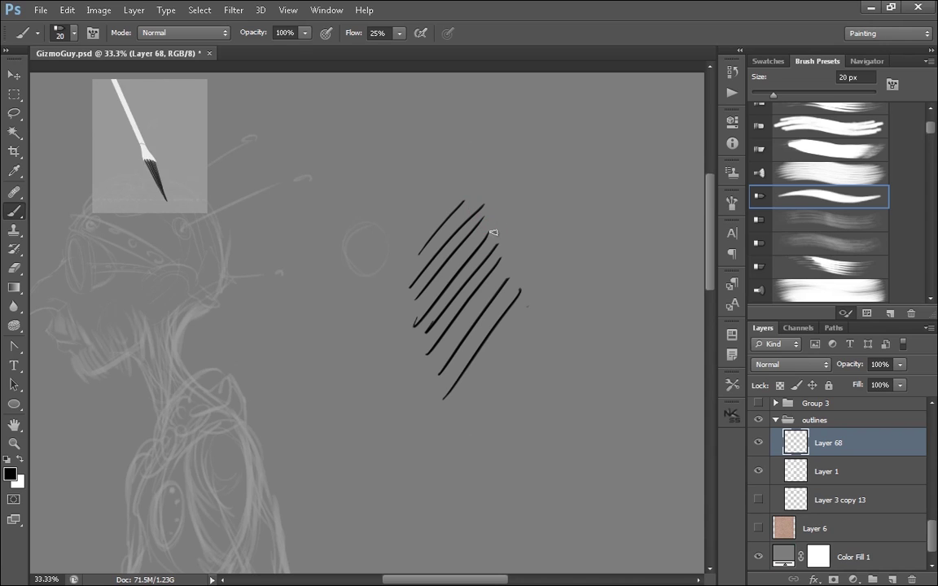
left_click_drag(528, 307, 454, 415)
left_click_drag(543, 318, 468, 430)
left_click_drag(549, 337, 496, 465)
Undo the diagonal hatching strokes one by one.
key("ctrl+alt+z")
key("ctrl+alt+z")
key("ctrl+alt+z")
key("ctrl+alt+z")
key("ctrl+alt+z")
key("ctrl+alt+z")
key("ctrl+alt+z")
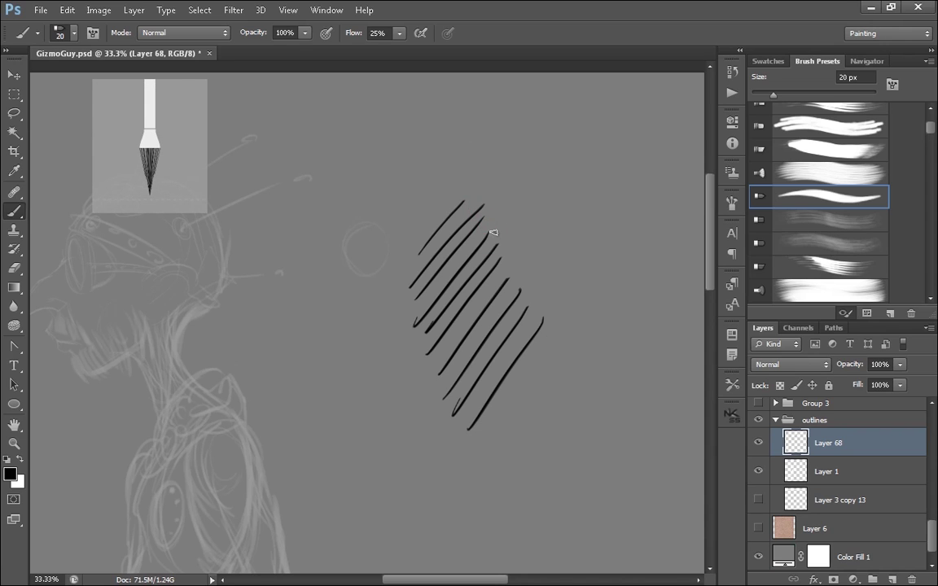
key("ctrl+alt+z")
key("ctrl+alt+z")
key("ctrl+alt+z")
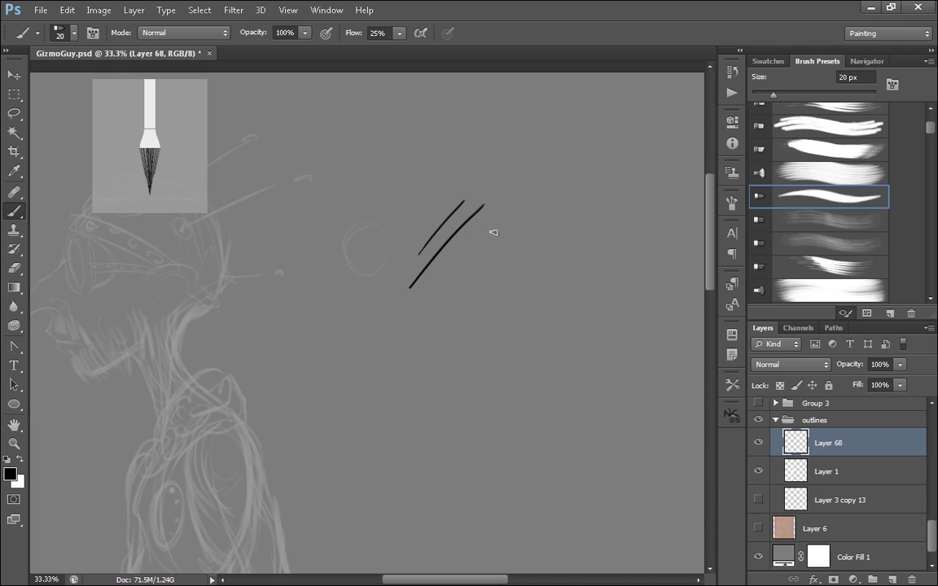
Browse further through the brush presets, try one more stroke with the bristle brush and undo it.
left_click_drag(930, 128, 920, 293)
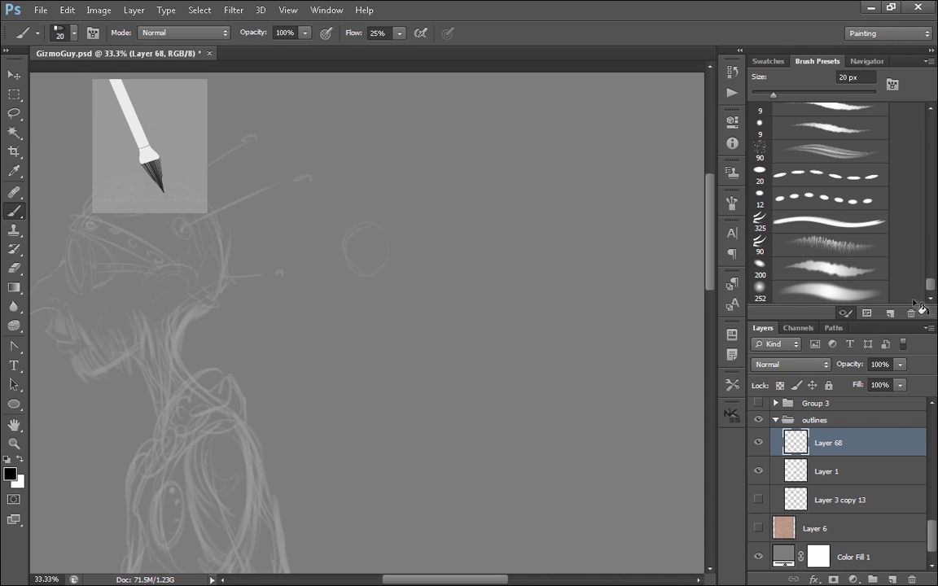
mouse_move(409, 191)
left_mouse_down()
mouse_move(388, 224)
mouse_move(425, 309)
mouse_move(453, 328)
left_mouse_up()
key("ctrl+z")
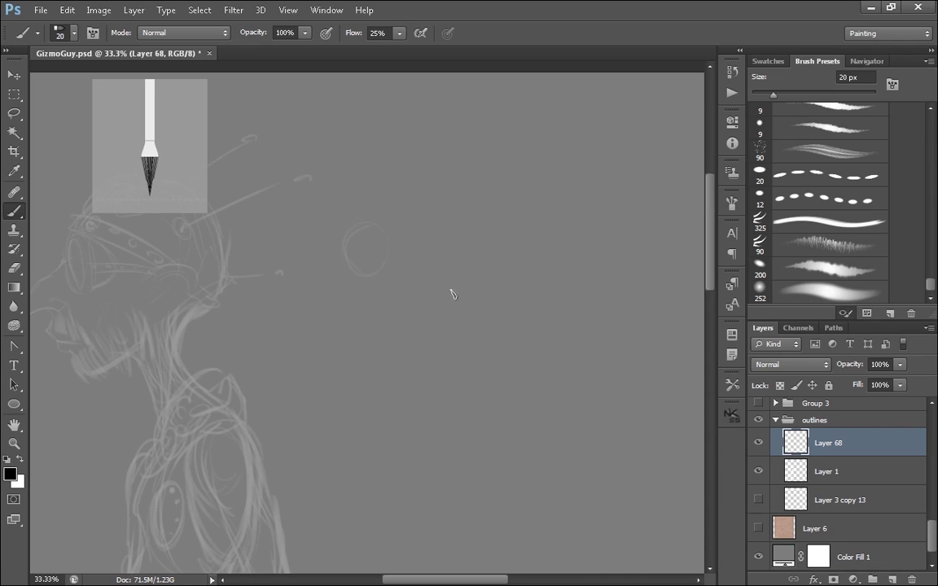
Select the 20 px hard round brush, try one stroke with it on Layer 68 and undo it.
left_click_drag(930, 287, 935, 110)
left_click(815, 136)
mouse_move(412, 200)
left_mouse_down()
mouse_move(389, 248)
mouse_move(484, 344)
left_mouse_up()
key("ctrl+z")
Draw a large zigzag test stroke with the hard round brush at 25% flow, replacing the first attempt.
left_click_drag(449, 228, 453, 305)
key("ctrl+plus")
key("ctrl+plus")
key("ctrl+plus")
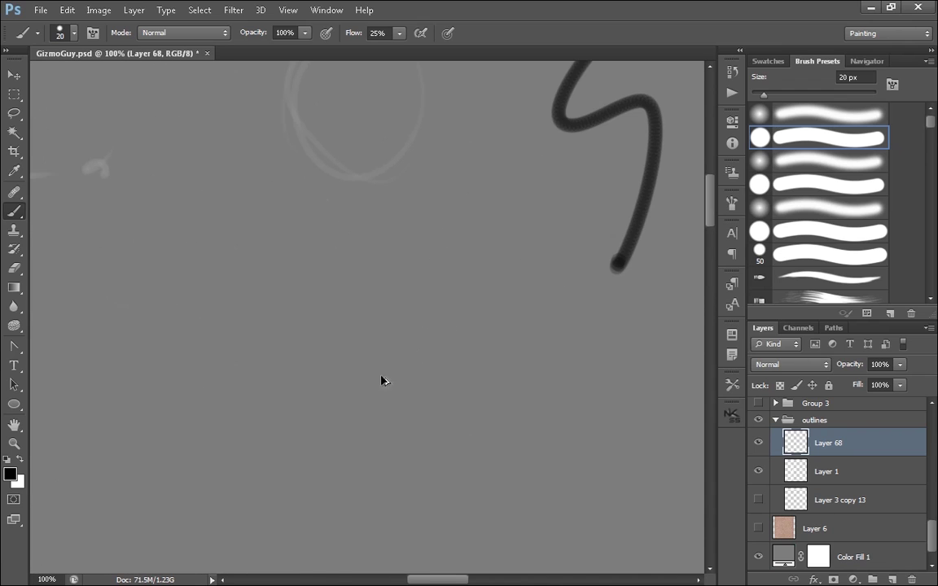
key("ctrl+z")
mouse_move(318, 180)
left_mouse_down()
mouse_move(279, 414)
mouse_move(485, 206)
mouse_move(502, 360)
mouse_move(537, 382)
mouse_move(570, 482)
left_mouse_up()
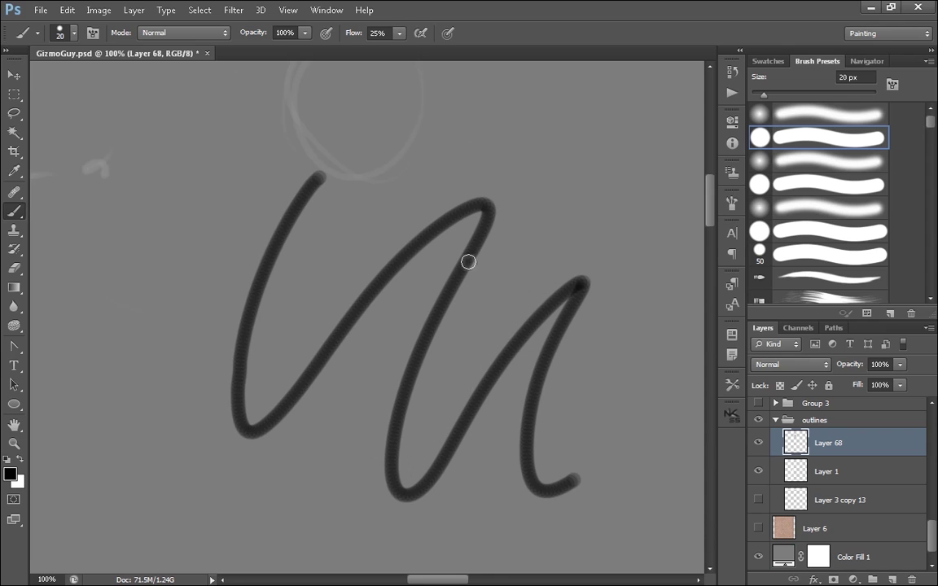
Set the brush flow to 100% and try zigzag strokes over the first one, undoing each.
left_click(399, 32)
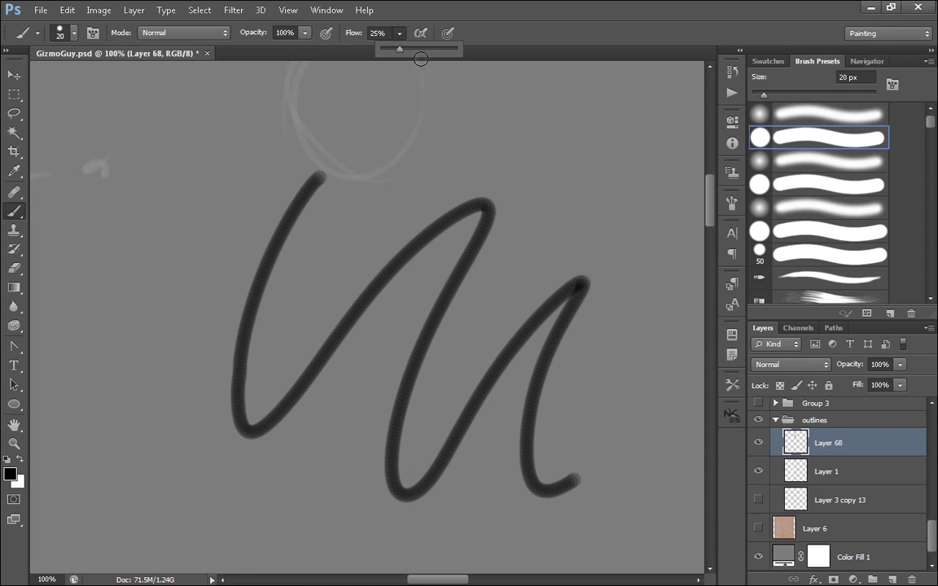
mouse_move(404, 117)
left_mouse_down()
mouse_move(375, 342)
mouse_move(472, 387)
left_mouse_up()
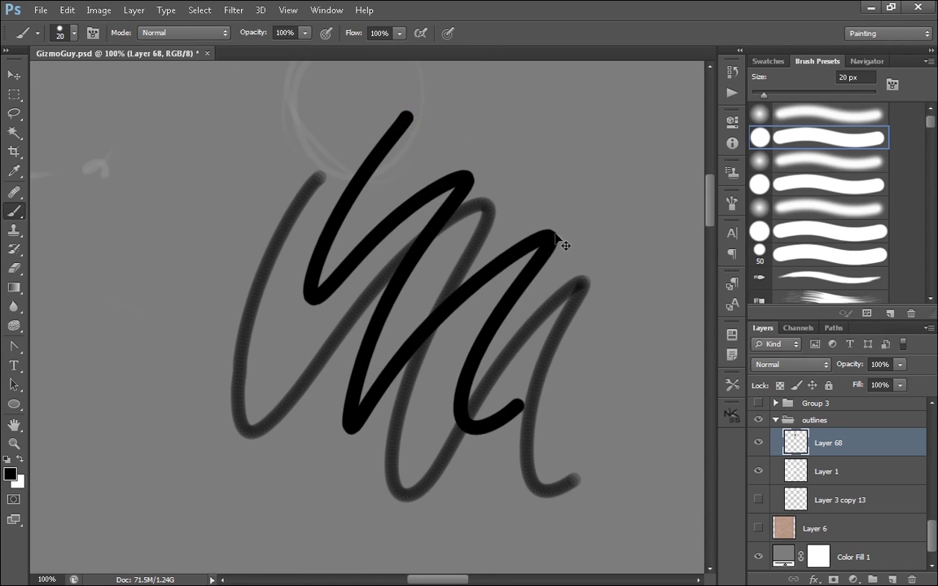
key("ctrl+z")
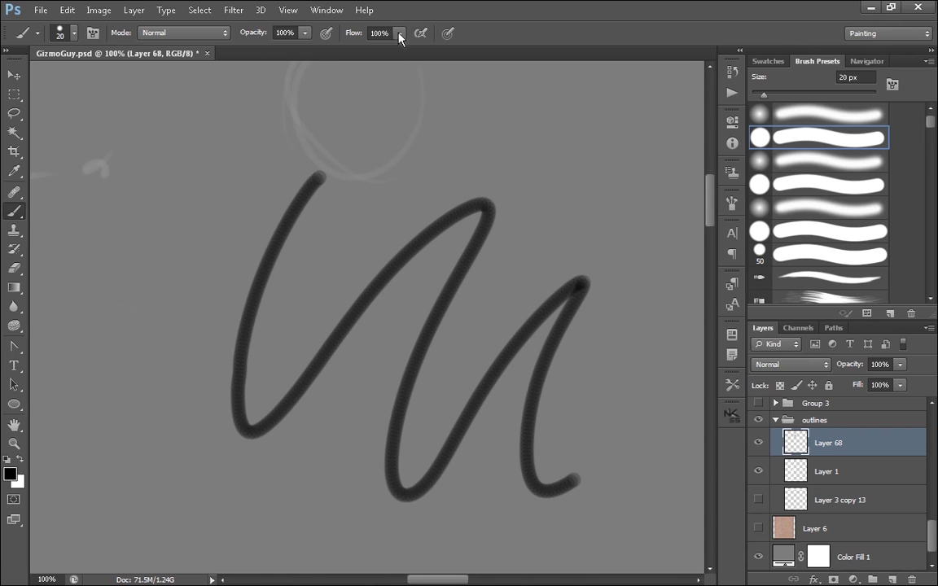
mouse_move(210, 120)
left_mouse_down()
mouse_move(244, 151)
mouse_move(362, 195)
mouse_move(424, 383)
left_mouse_up()
key("ctrl+z")
Set the brush flow to 26%, try a zigzag stroke overlapping the existing one and undo it.
left_click(399, 32)
mouse_move(231, 138)
left_mouse_down()
mouse_move(203, 178)
mouse_move(268, 391)
mouse_move(399, 391)
mouse_move(521, 407)
left_mouse_up()
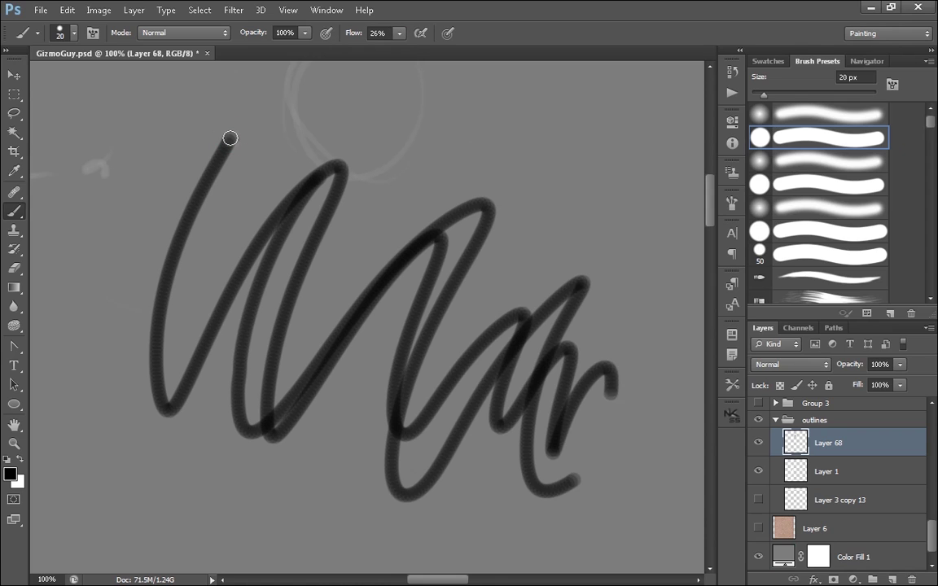
key("ctrl+z")
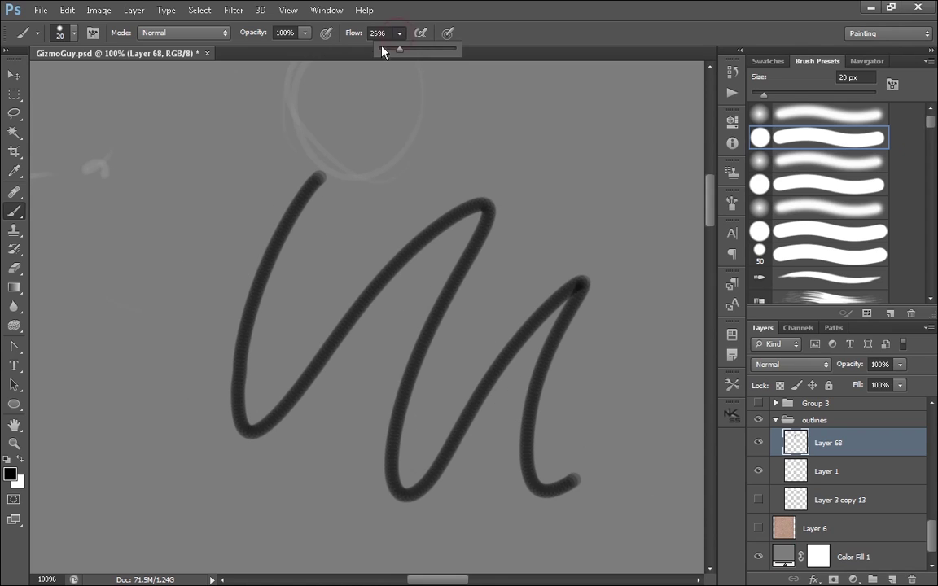
Lower the brush flow further, try another zigzag stroke and undo it.
left_click(387, 49)
mouse_move(249, 127)
left_mouse_down()
mouse_move(212, 340)
mouse_move(446, 277)
left_mouse_up()
key("ctrl+z")
Set the brush flow to 100% and draw a solid black zigzag stroke at full opacity.
left_click(400, 33)
left_click_drag(396, 49, 481, 50)
left_click(305, 34)
left_click(241, 116)
mouse_move(241, 116)
left_mouse_down()
mouse_move(334, 314)
mouse_move(424, 379)
left_mouse_up()
Set the brush opacity to 27% and draw a zigzag stroke at 100% flow and another at reduced flow.
left_click_drag(285, 51, 251, 49)
mouse_move(325, 96)
left_mouse_down()
mouse_move(310, 151)
mouse_move(452, 244)
mouse_move(556, 472)
left_mouse_up()
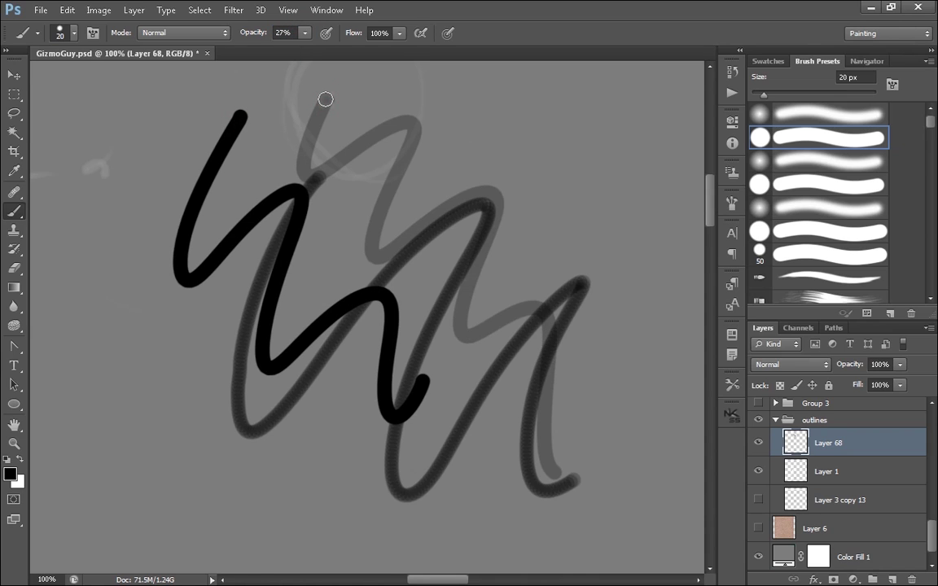
left_click(399, 34)
left_click_drag(477, 98, 623, 326)
Set the brush flow to 19% and try more strokes at 27% opacity.
left_click(399, 34)
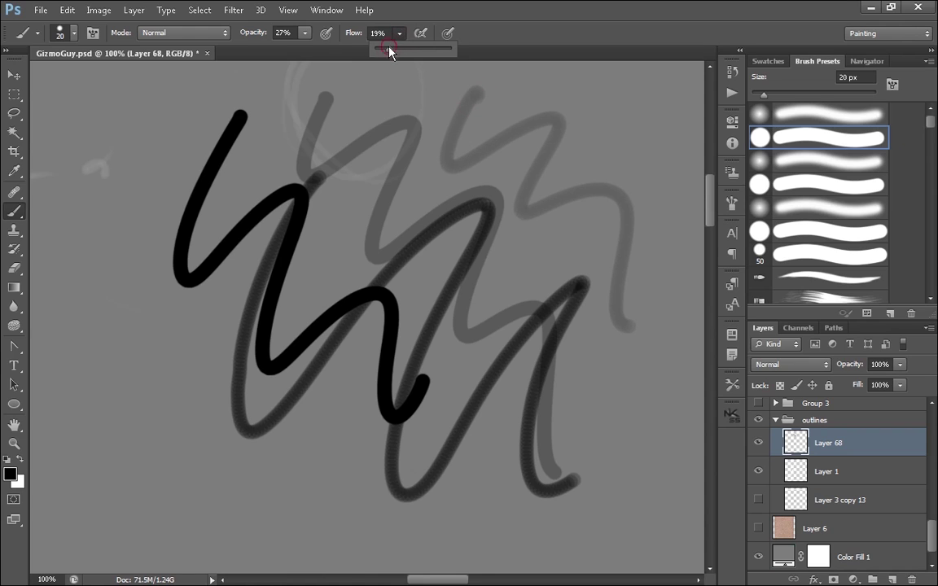
mouse_move(478, 104)
left_mouse_down()
mouse_move(607, 200)
mouse_move(661, 339)
left_mouse_up()
key("ctrl+z")
mouse_move(601, 318)
left_mouse_down()
mouse_move(602, 403)
mouse_move(661, 501)
left_mouse_up()
Clear all the test strokes from Layer 68 and deselect.
key("ctrl+a")
key("Delete")
key("ctrl+d")
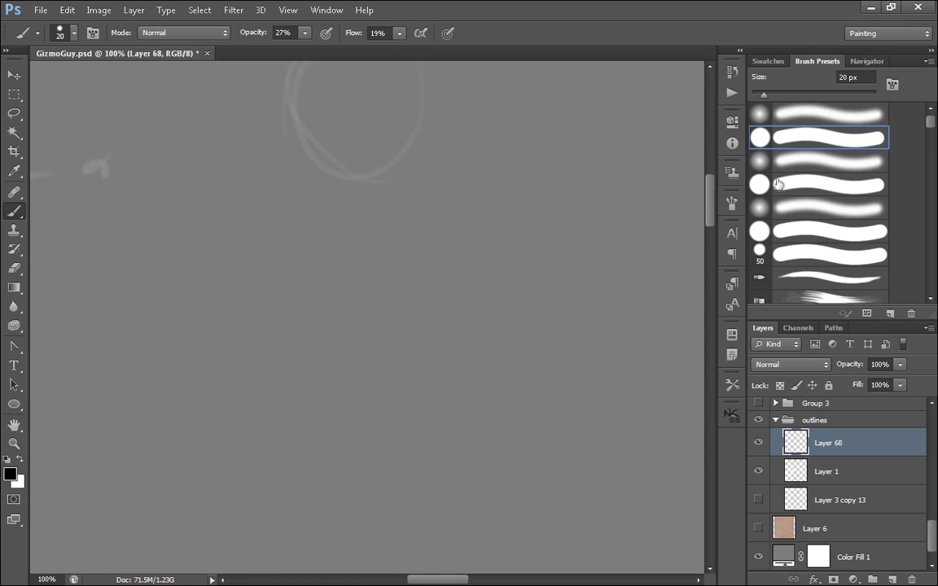
Set the brush opacity and flow to 100%, try a zigzag stroke and undo it.
left_click(306, 33)
left_click(259, 214)
mouse_move(295, 141)
left_mouse_down()
mouse_move(404, 310)
mouse_move(564, 426)
left_mouse_up()
key("ctrl+z")
Try two more zigzag strokes with the hard round brush at full opacity and flow, undoing each.
mouse_move(186, 131)
left_mouse_down()
mouse_move(378, 151)
mouse_move(491, 359)
mouse_move(513, 371)
left_mouse_up()
key("ctrl+z")
mouse_move(281, 120)
left_mouse_down()
mouse_move(261, 410)
mouse_move(446, 426)
left_mouse_up()
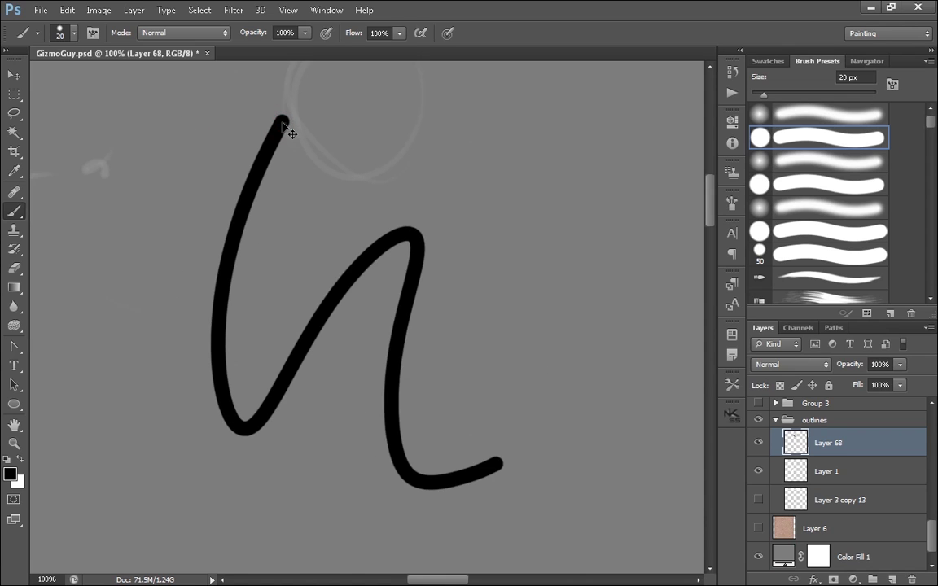
key("ctrl+z")
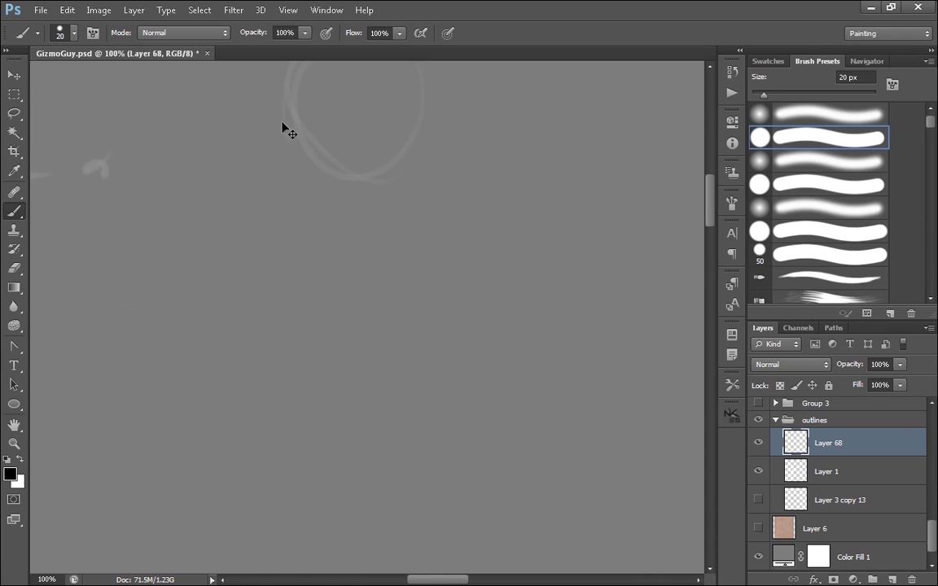
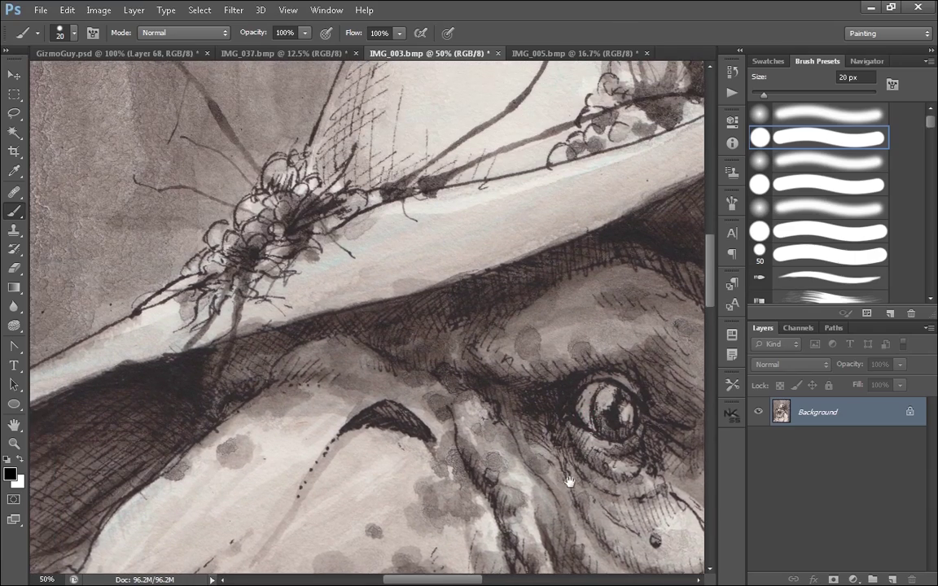
Reduce the brush size to 9 px, try a loop stroke over the hatching in IMG_003.bmp and undo it.
key("ctrl+plus")
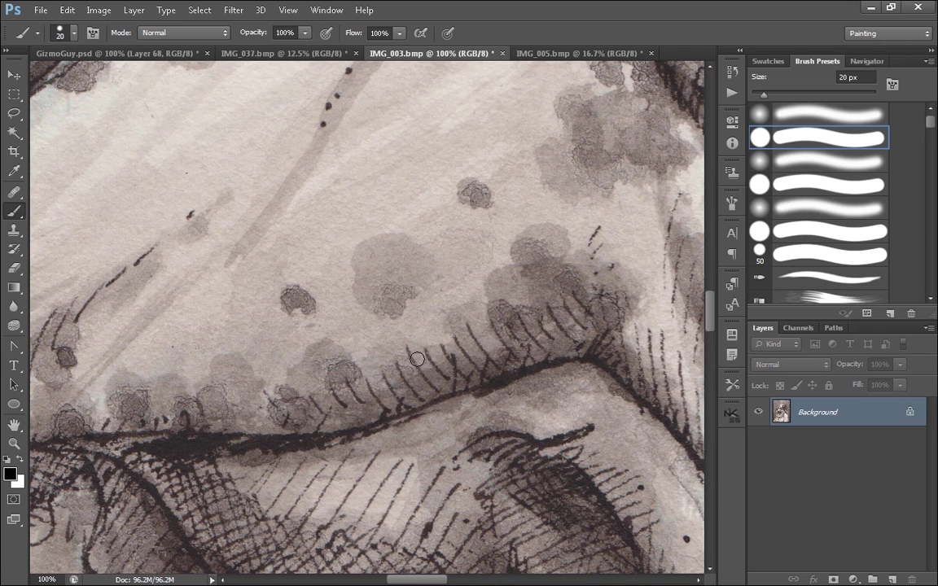
key("bracketleft")
key("bracketleft")
mouse_move(420, 393)
left_mouse_down()
mouse_move(435, 341)
mouse_move(408, 390)
left_mouse_up()
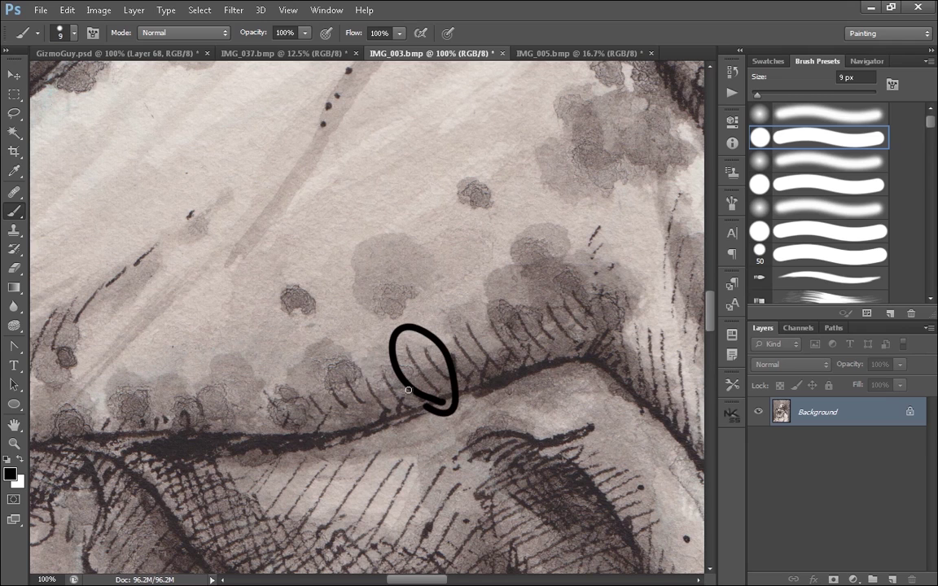
key("ctrl+z")
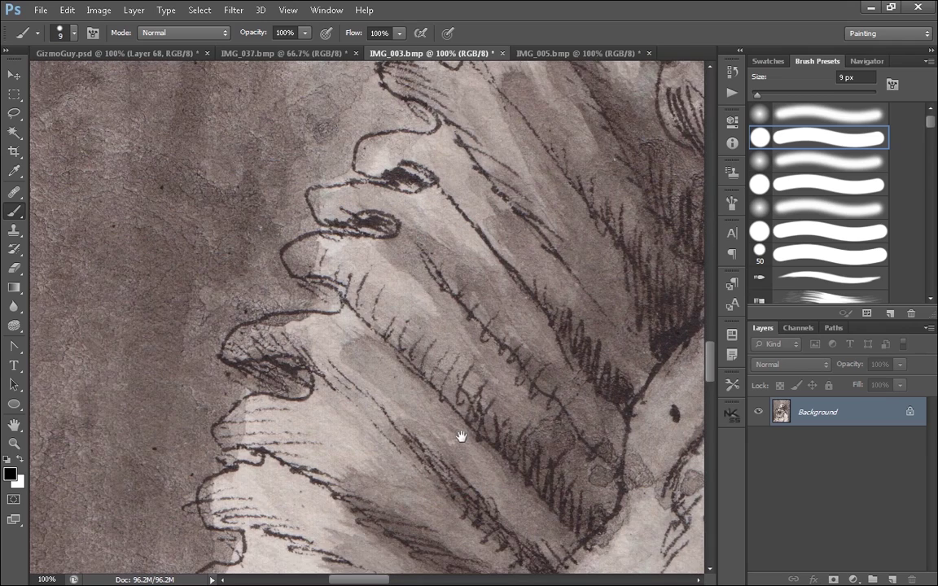
Add a new layer above the Background of IMG_003.bmp, with the ruffled, hatched folds in view.
left_click_drag(461, 437, 548, 400)
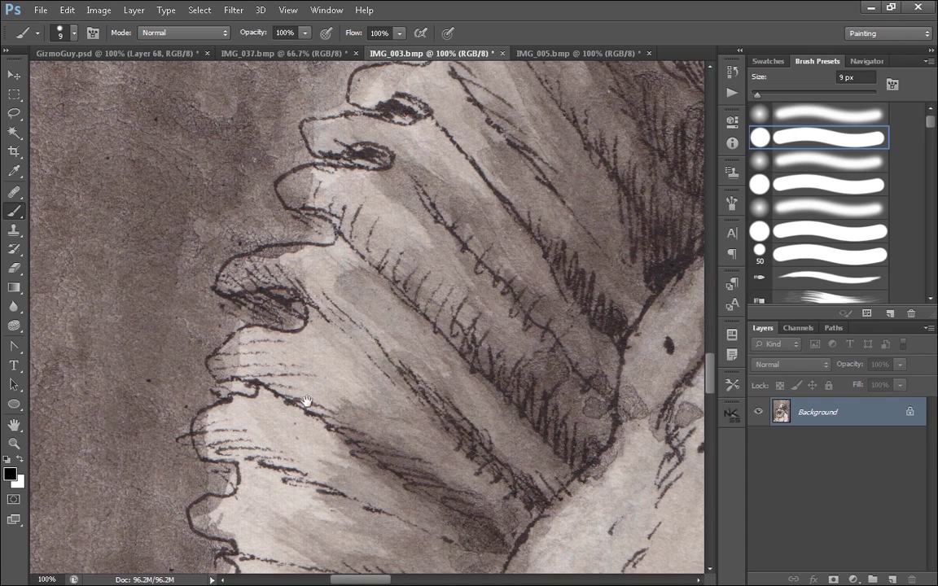
mouse_move(306, 402)
left_mouse_down()
mouse_move(429, 381)
mouse_move(400, 295)
left_mouse_up()
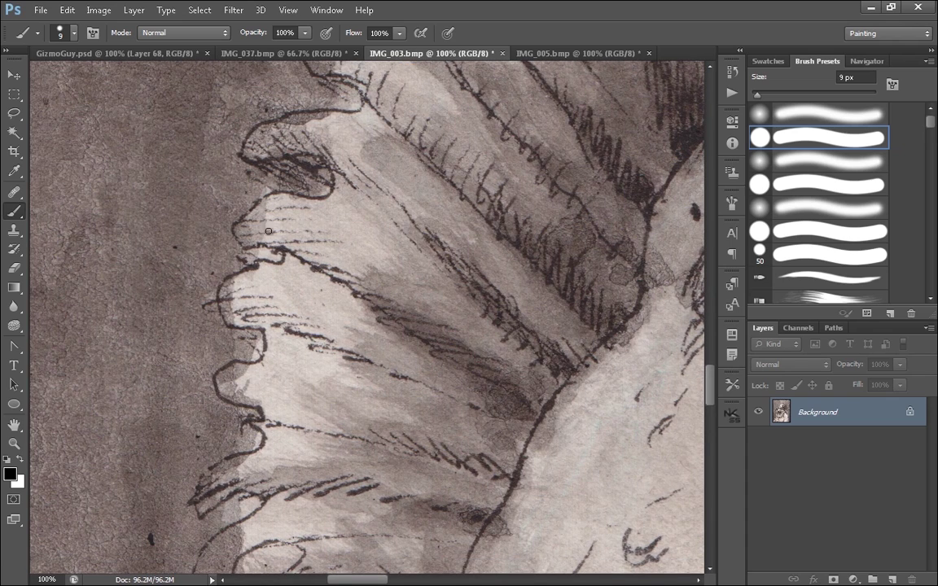
left_click_drag(466, 101, 491, 273)
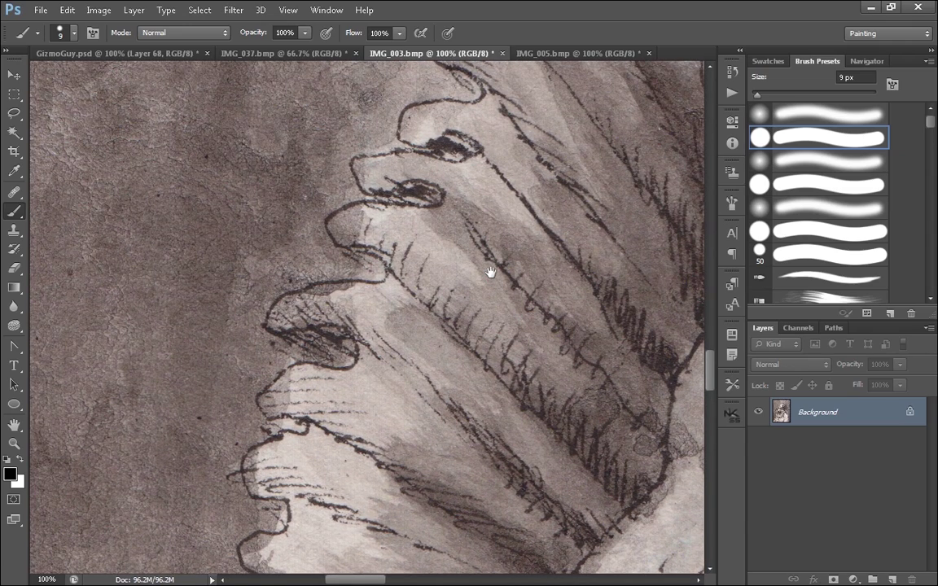
left_click_drag(584, 370, 549, 308)
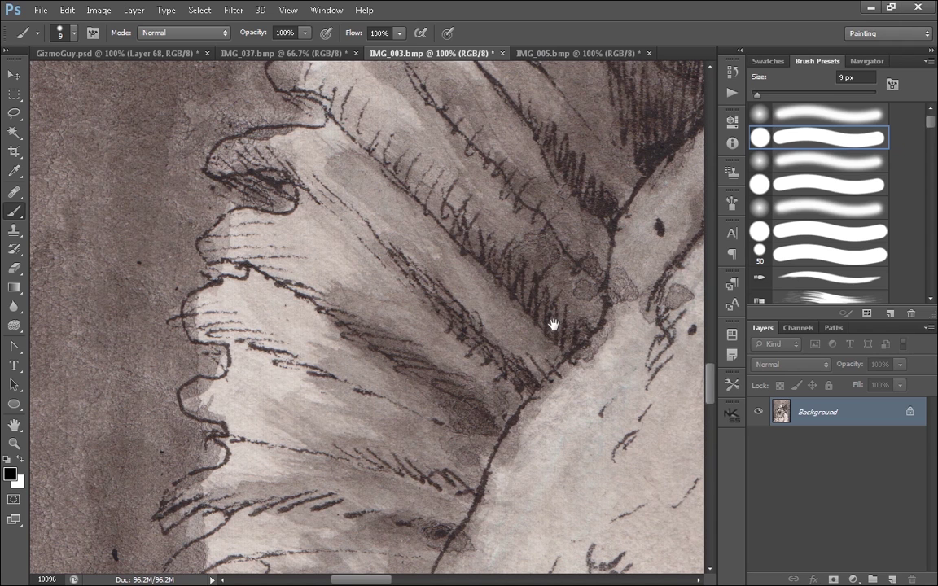
mouse_move(500, 383)
left_mouse_down()
mouse_move(494, 344)
mouse_move(537, 305)
left_mouse_up()
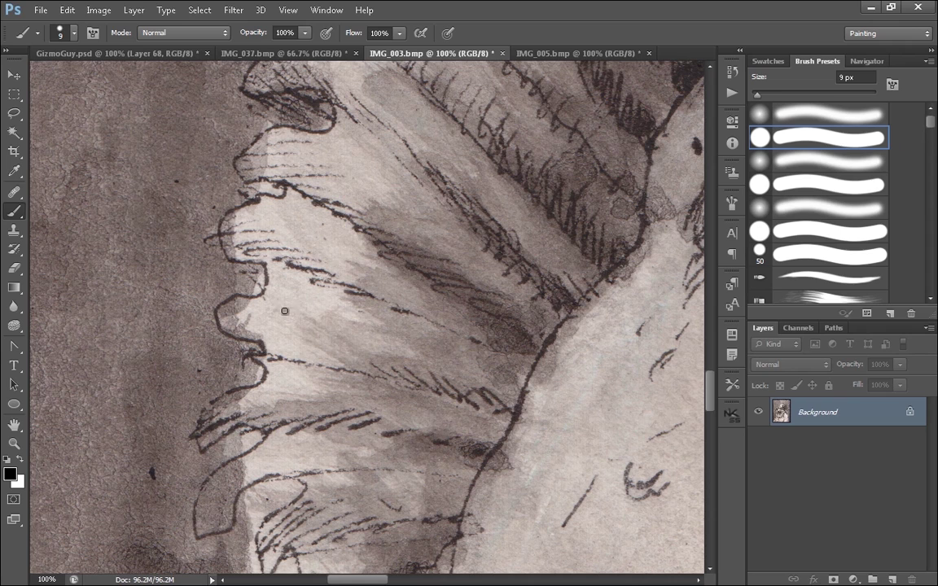
left_click(892, 579)
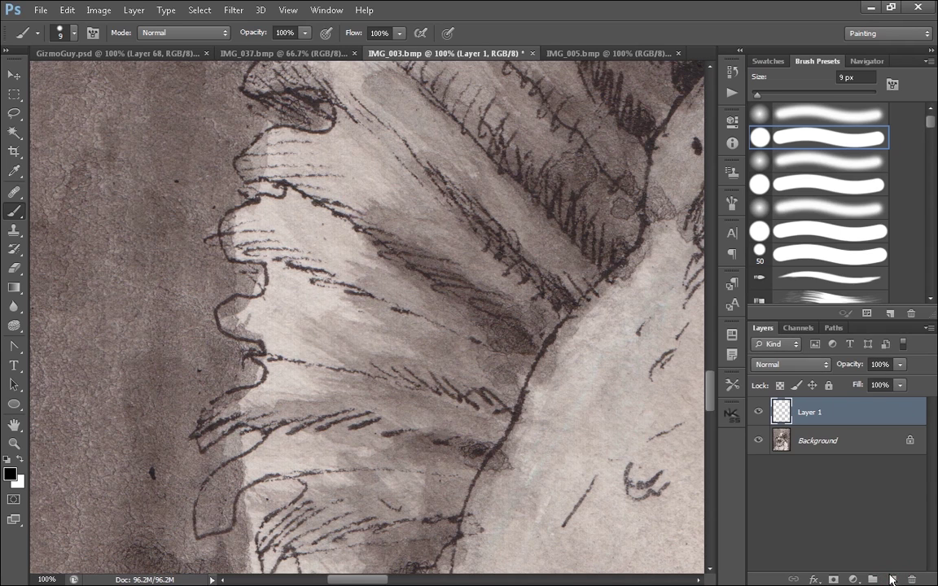
Try a row of diagonal hatching strokes across the pale fold on Layer 1, and clear them all.
left_click_drag(252, 336, 306, 269)
key("ctrl+z")
left_click_drag(255, 336, 309, 269)
mouse_move(278, 346)
left_mouse_down()
mouse_move(344, 267)
mouse_move(358, 280)
left_mouse_up()
mouse_move(312, 367)
left_mouse_down()
mouse_move(381, 282)
mouse_move(387, 291)
left_mouse_up()
mouse_move(338, 389)
left_mouse_down()
mouse_move(401, 300)
mouse_move(427, 305)
left_mouse_up()
left_click_drag(380, 408, 444, 318)
left_click_drag(405, 420, 477, 318)
left_click_drag(448, 436, 489, 342)
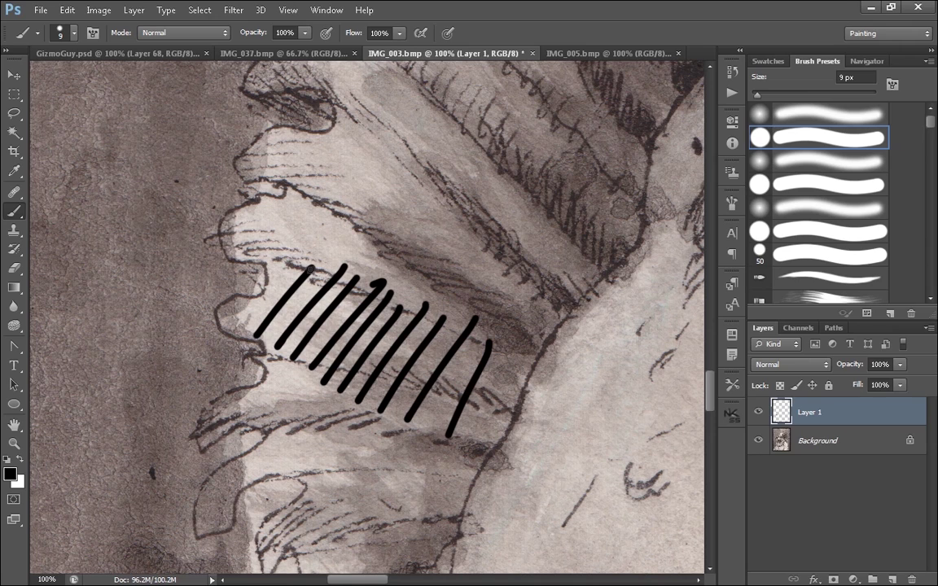
key("ctrl+a")
key("Delete")
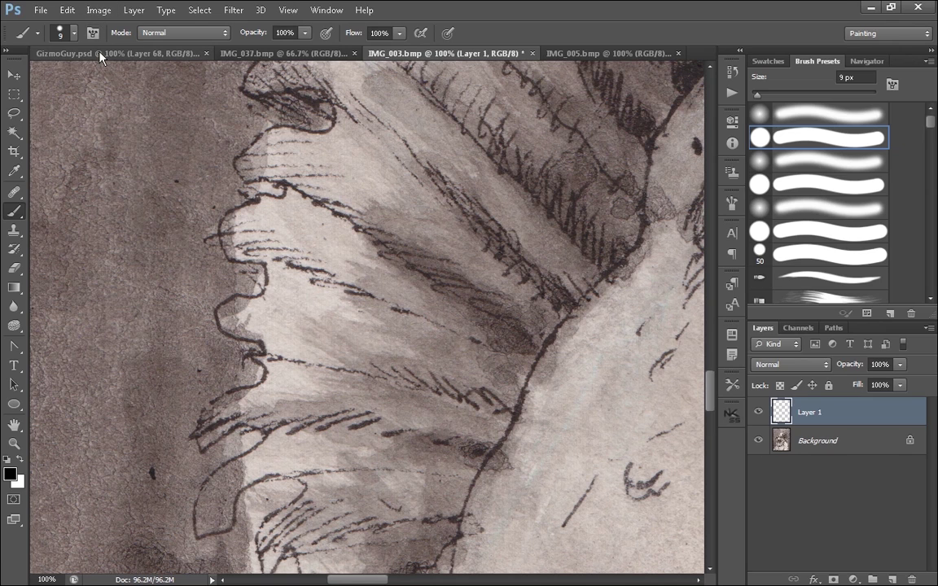
Check the pixel dimensions and resolution of IMG_003.bmp without changing them.
left_click(101, 12)
left_click(115, 108)
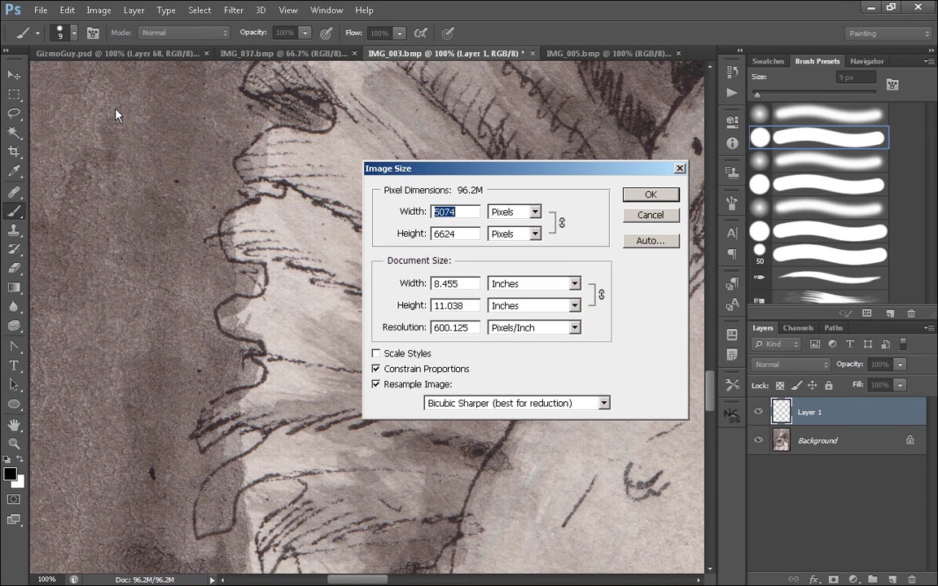
left_click(660, 214)
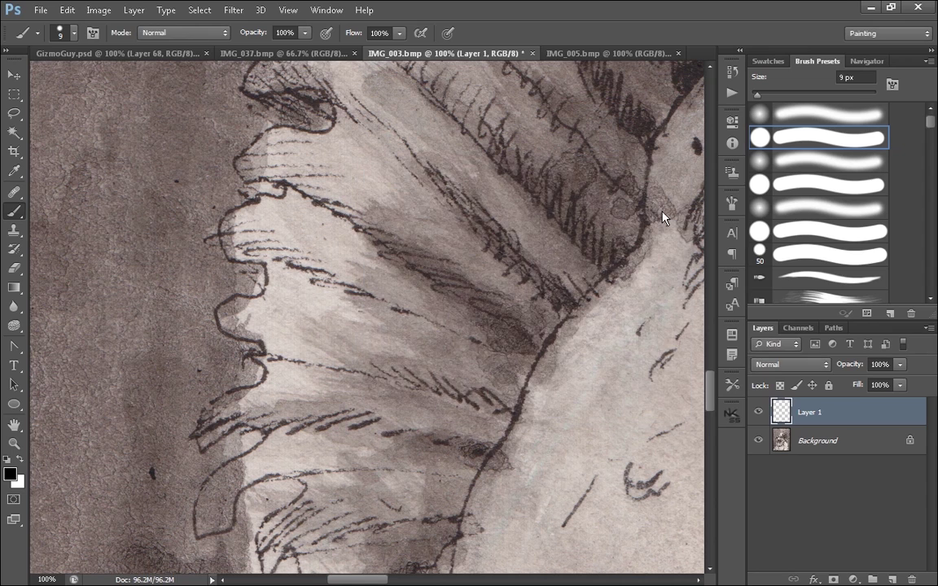
Switch to GizmoGuy.psd and check its pixel dimensions and resolution without changing them.
left_click(122, 55)
key("ctrl+minus")
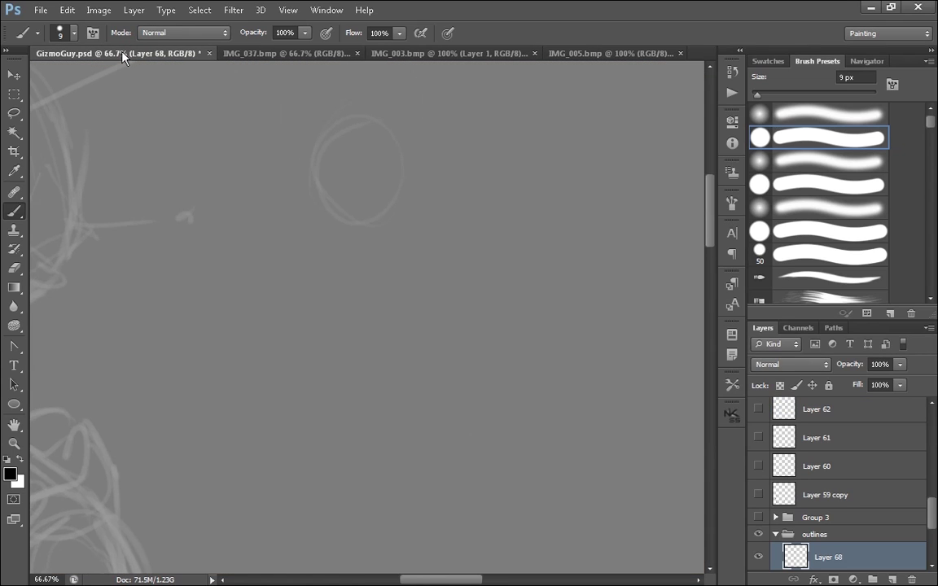
left_click_drag(932, 507, 932, 508)
left_click(98, 10)
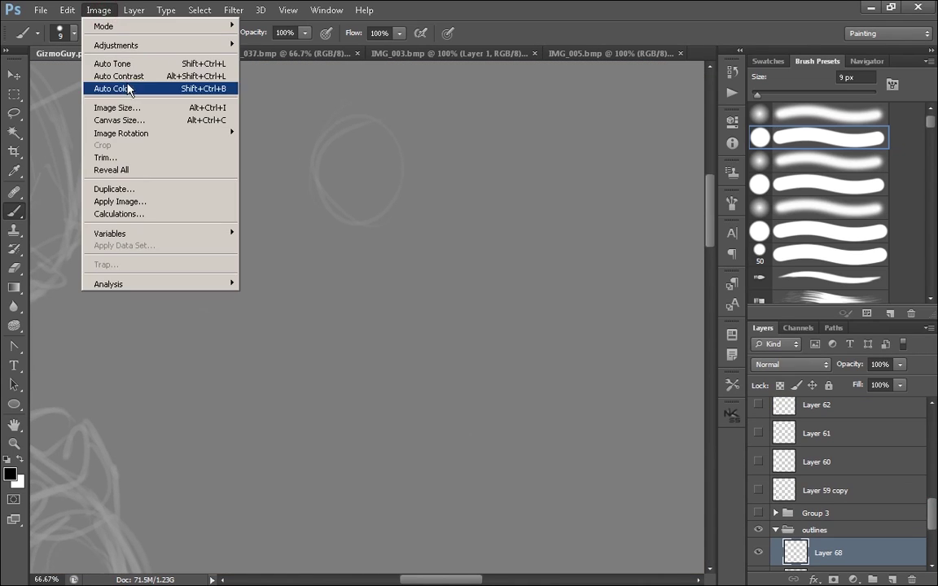
left_click(129, 109)
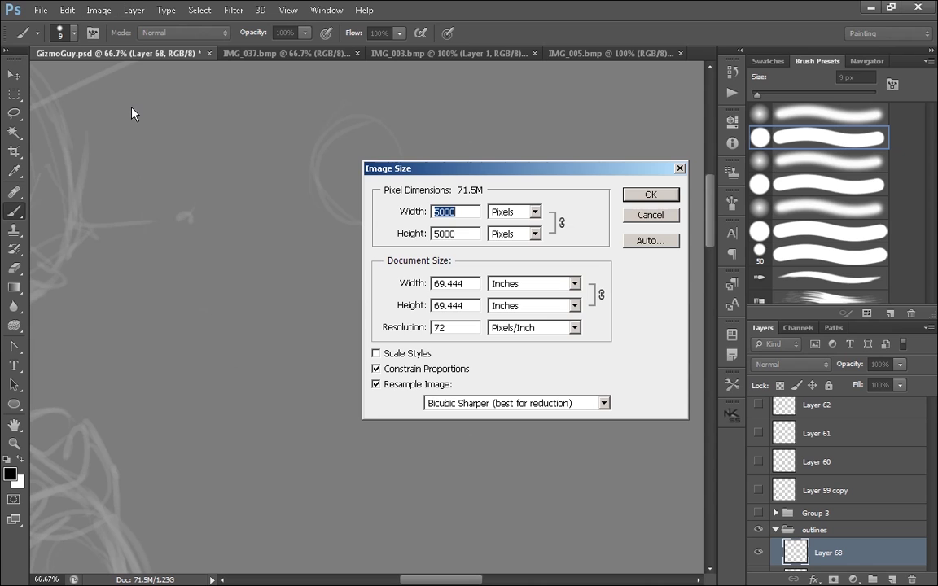
left_click(651, 215)
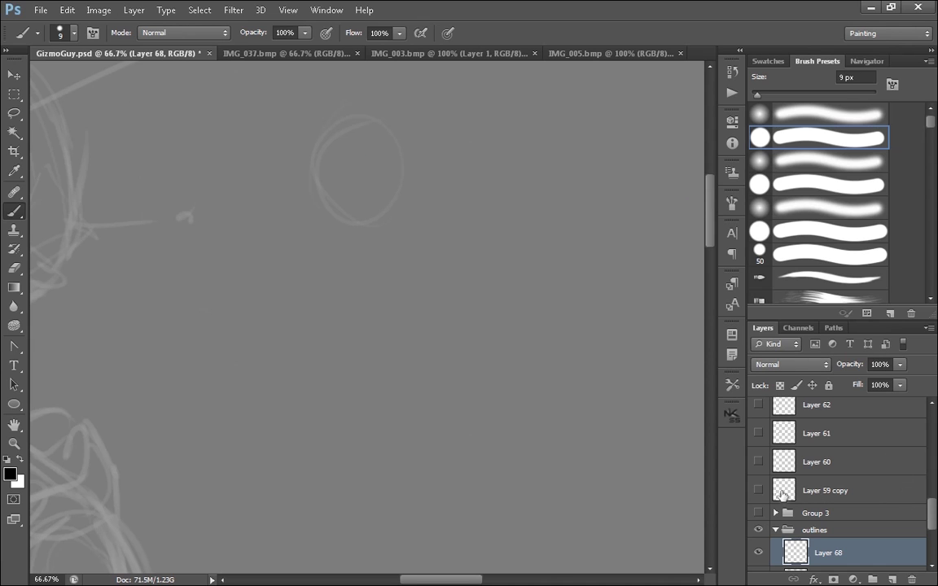
Switch to IMG_037.bmp and try several wavy strokes with the 9 px hard round brush beside the outline, undoing each.
left_click(277, 54)
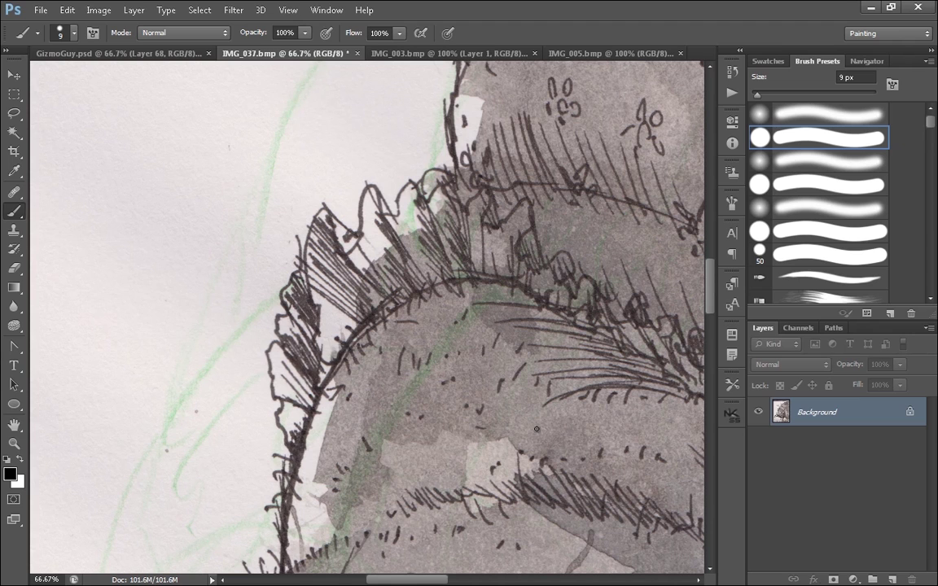
left_click_drag(537, 429, 584, 148)
mouse_move(272, 218)
left_mouse_down()
mouse_move(255, 252)
mouse_move(382, 416)
left_mouse_up()
key("ctrl+z")
mouse_move(526, 421)
left_mouse_down()
mouse_move(648, 334)
mouse_move(594, 272)
mouse_move(632, 302)
left_mouse_up()
mouse_move(242, 114)
left_mouse_down()
mouse_move(210, 200)
mouse_move(308, 349)
left_mouse_up()
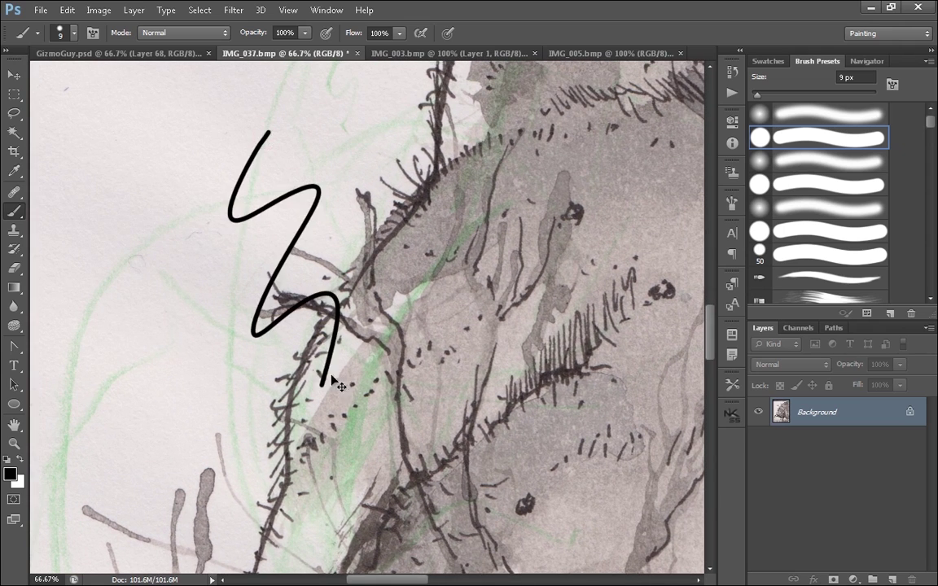
key("ctrl+z")
mouse_move(150, 169)
left_mouse_down()
mouse_move(241, 275)
mouse_move(309, 427)
left_mouse_up()
key("ctrl+z")
left_click_drag(173, 97, 273, 370)
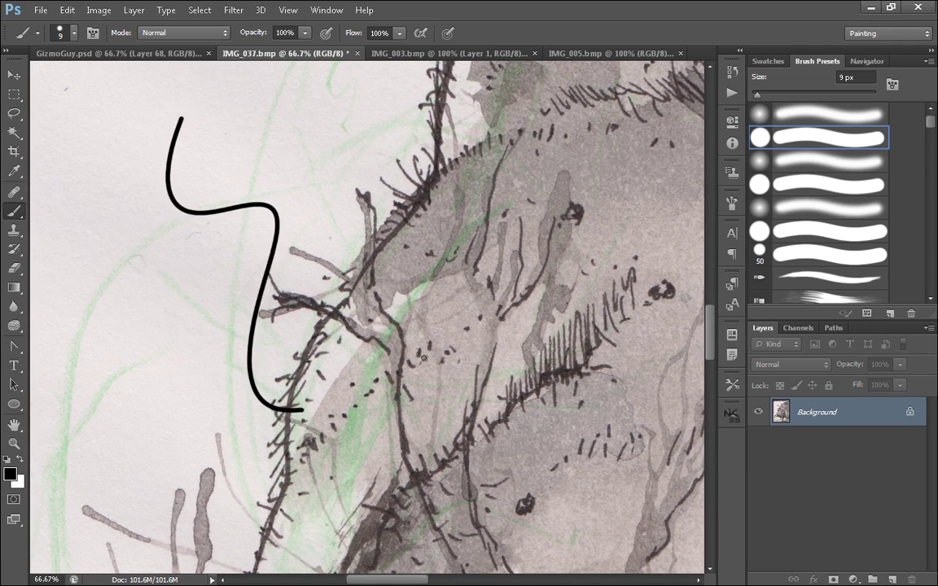
key("ctrl+z")
Enable Shape Dynamics for the brush and set the size control to Pen Pressure.
left_click(733, 204)
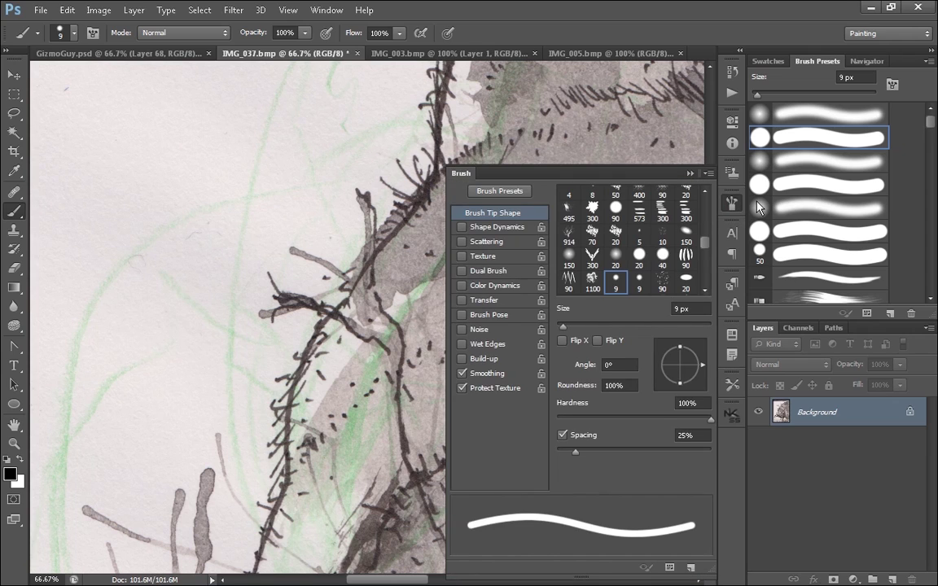
left_click(523, 232)
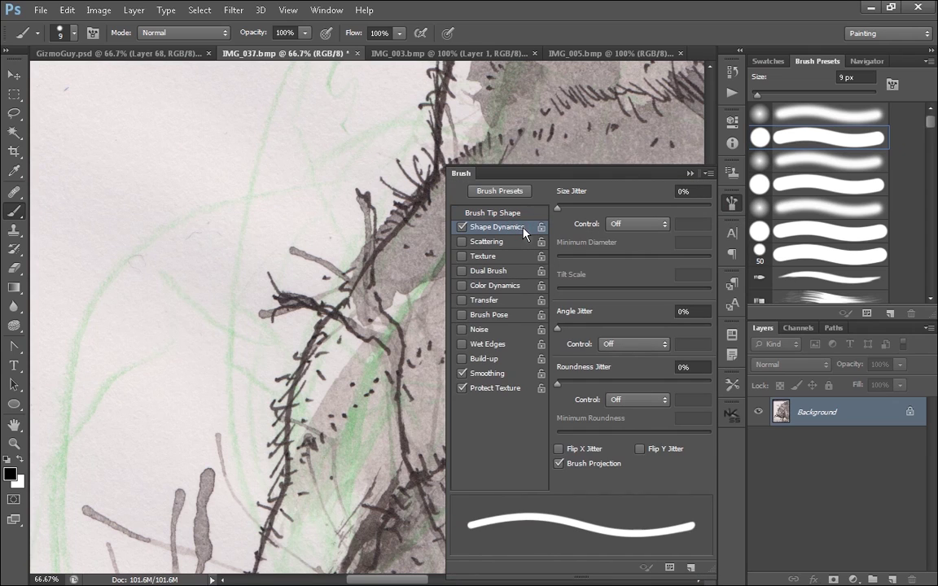
left_click(634, 226)
left_click(642, 264)
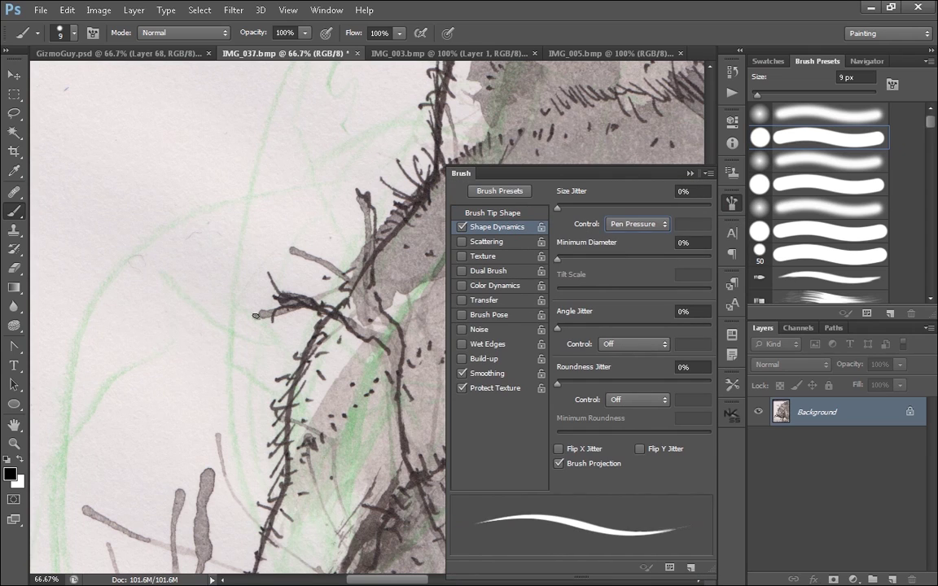
Try long pressure-sensitive strokes on the blank paper beside the ink outline, undoing each.
left_click_drag(236, 346, 272, 438)
key("ctrl+z")
left_click_drag(232, 345, 250, 466)
key("ctrl+z")
left_click_drag(189, 228, 225, 479)
key("ctrl+z")
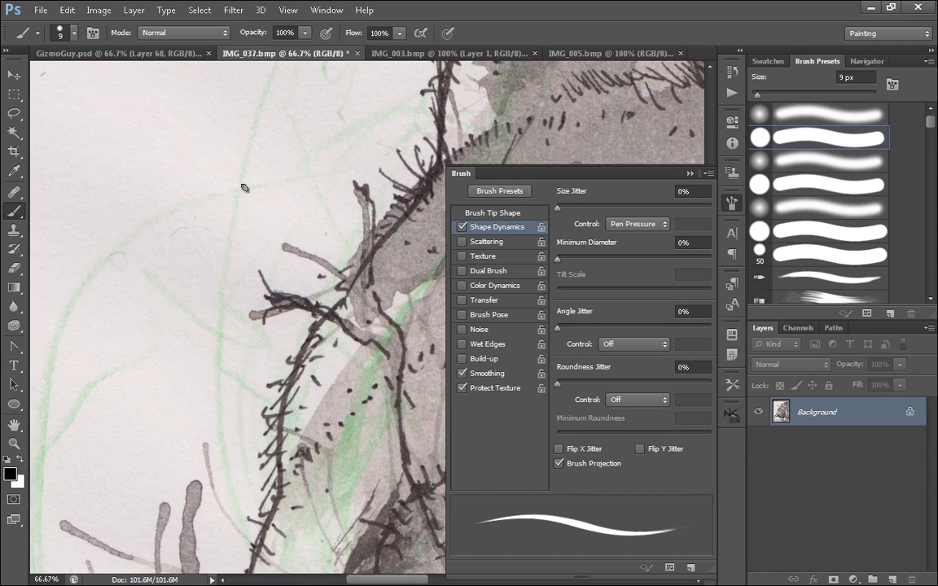
key("ctrl+plus")
mouse_move(137, 160)
left_mouse_down()
mouse_move(118, 249)
mouse_move(136, 456)
left_mouse_up()
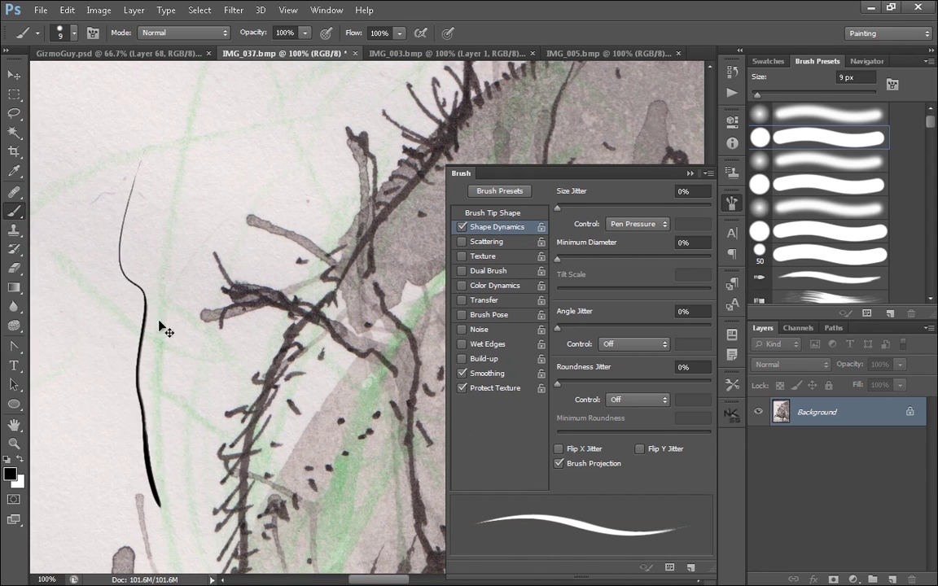
key("ctrl+z")
left_click_drag(141, 155, 162, 544)
key("ctrl+z")
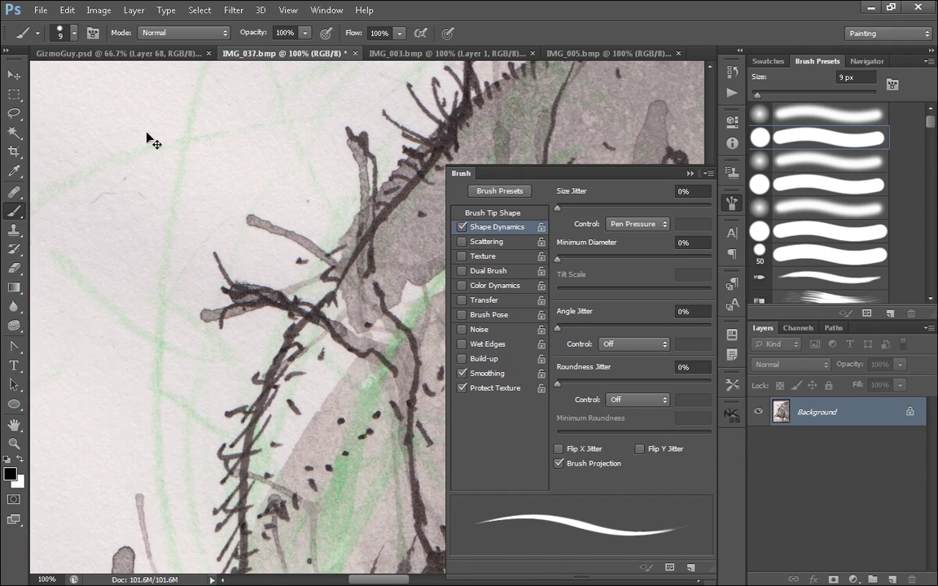
Set the brush's minimum diameter to 38% and try a long and a short stroke by the outline, undoing them.
left_click_drag(557, 259, 616, 260)
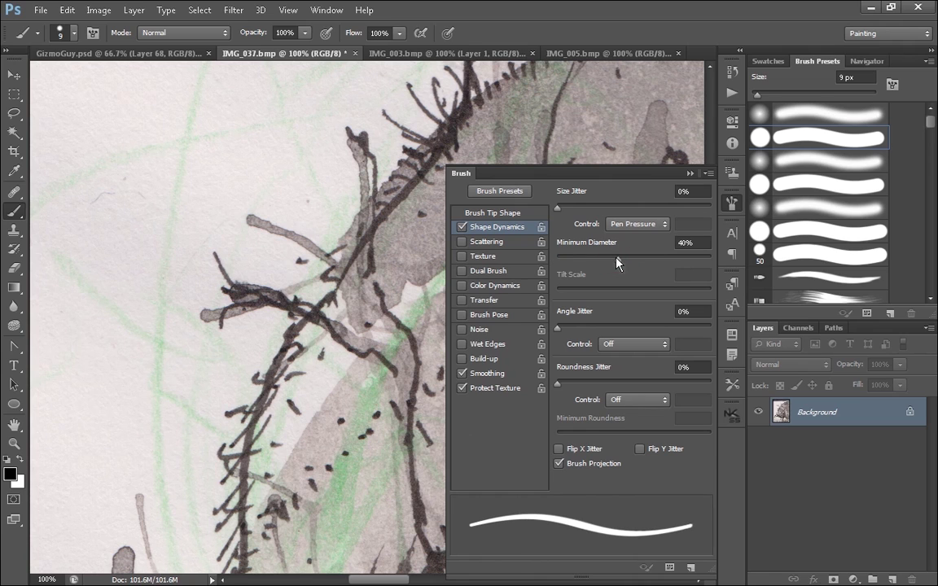
left_click_drag(188, 111, 196, 430)
key("ctrl+z")
scroll(304, 352, "down", 5)
mouse_move(319, 235)
left_mouse_down()
mouse_move(308, 273)
mouse_move(262, 347)
mouse_move(277, 314)
left_mouse_up()
key("ctrl+z")
key("ctrl+z")
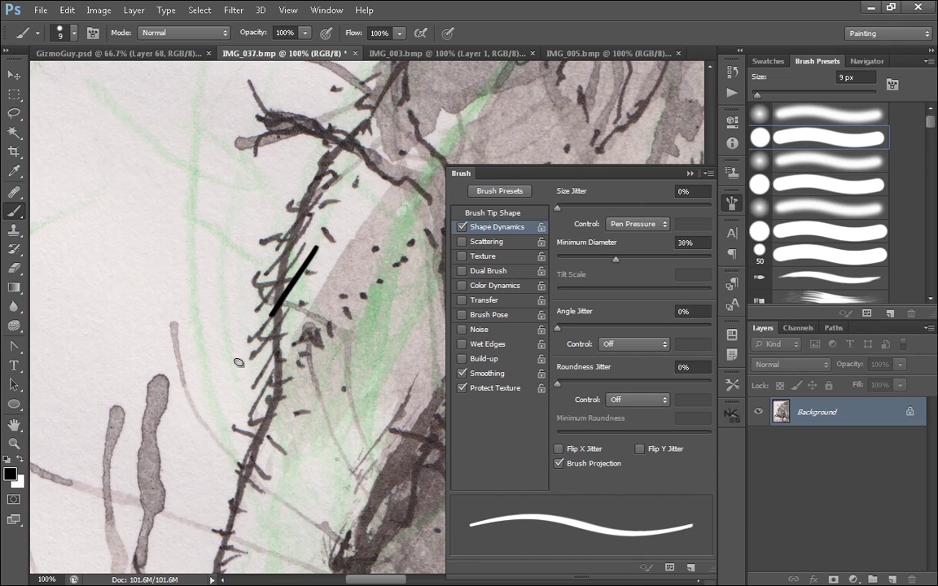
key("ctrl+z")
Set the minimum diameter to 9% and compare short tapered strokes with the scanned hatching along the outline, undoing them.
left_click_drag(616, 260, 571, 259)
left_click_drag(315, 243, 279, 305)
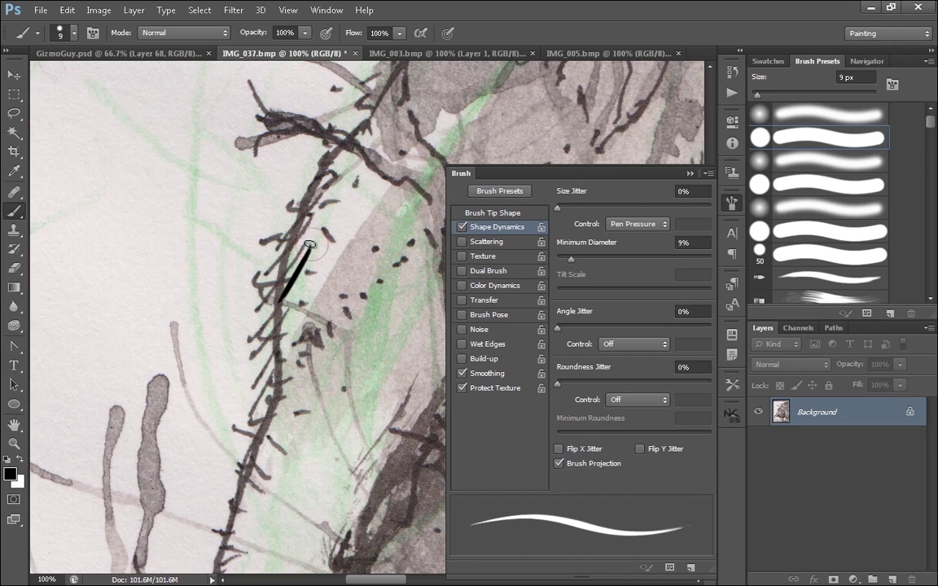
key("ctrl+z")
left_click_drag(315, 241, 269, 316)
key("ctrl+z")
left_click_drag(316, 243, 271, 300)
key("ctrl+z")
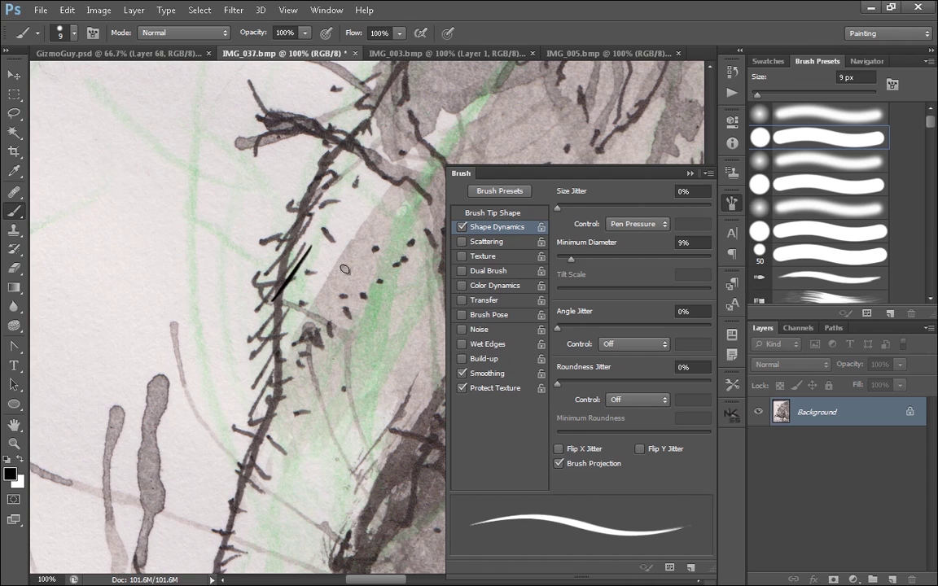
key("ctrl+plus")
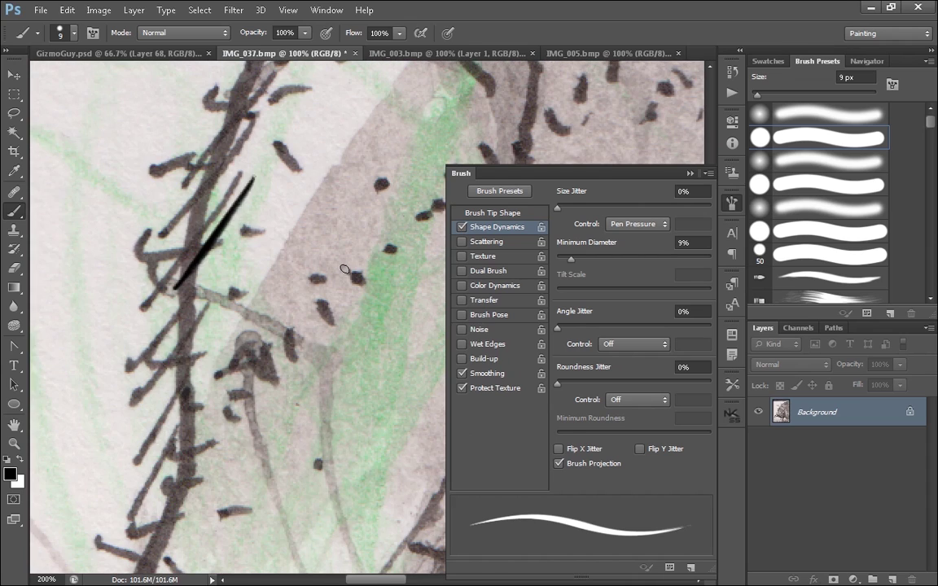
left_click_drag(255, 301, 309, 336)
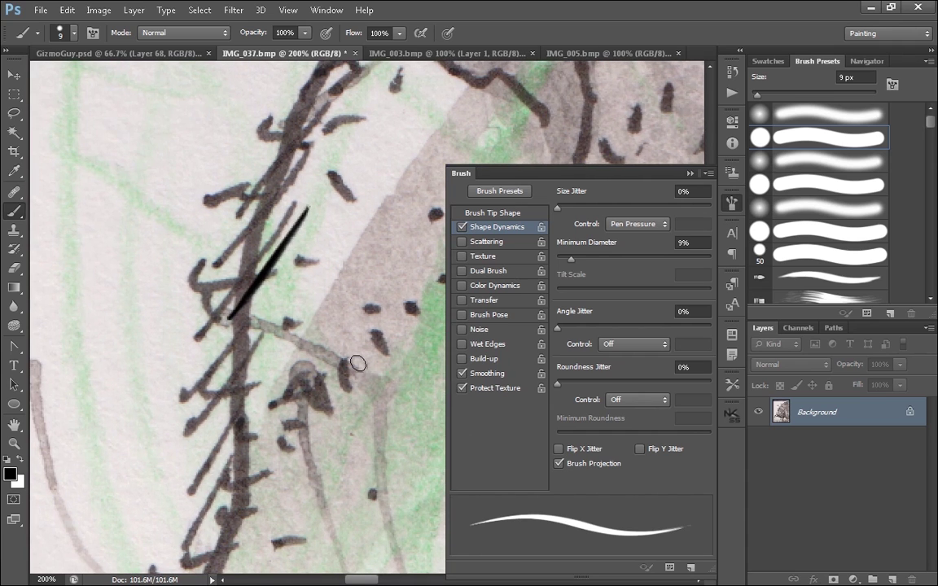
key("ctrl+minus")
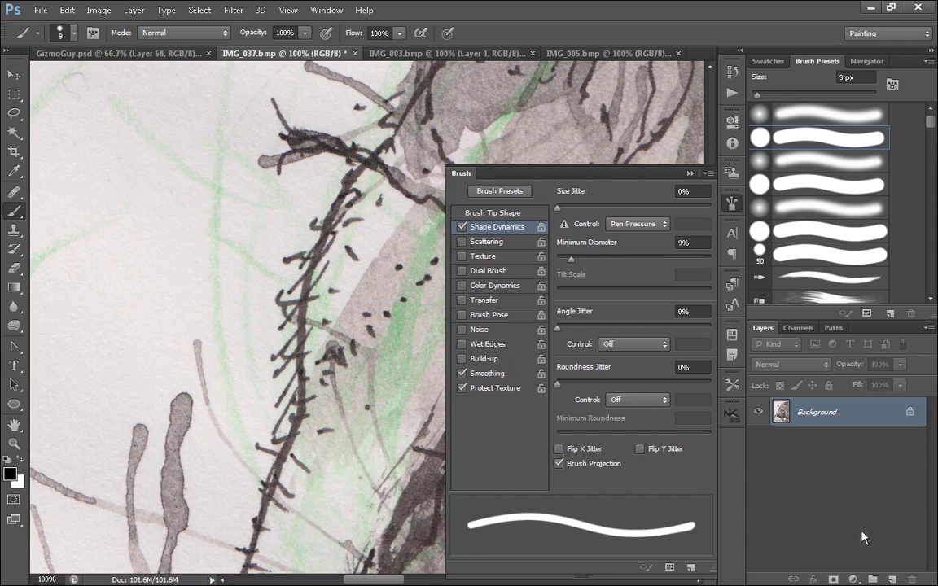
Add a new layer to IMG_037.bmp and try short diagonal strokes beside the hatched outline, undoing each.
left_click(892, 579)
mouse_move(297, 224)
left_mouse_down()
mouse_move(244, 298)
mouse_move(233, 254)
left_mouse_up()
key("ctrl+z")
key("ctrl+z")
left_click_drag(301, 203, 230, 250)
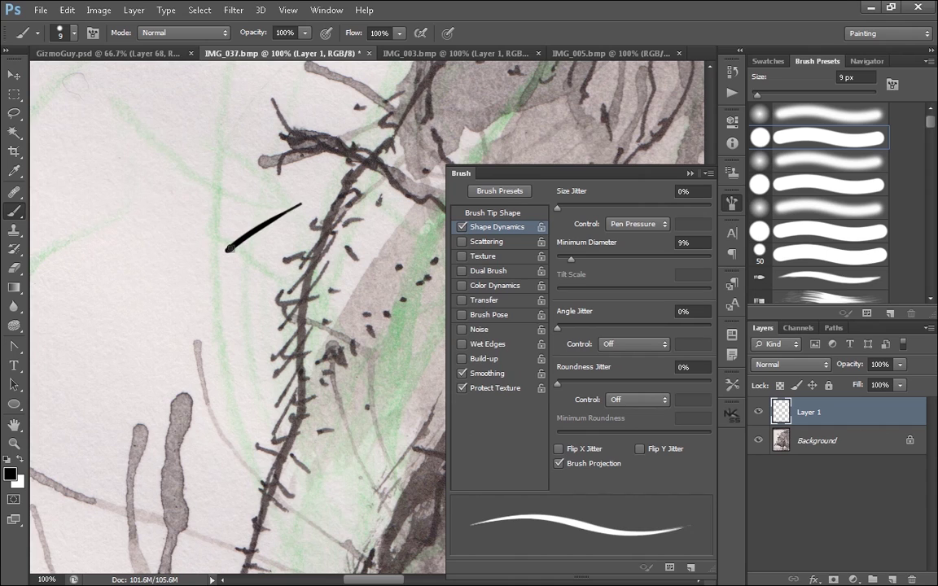
key("ctrl+z")
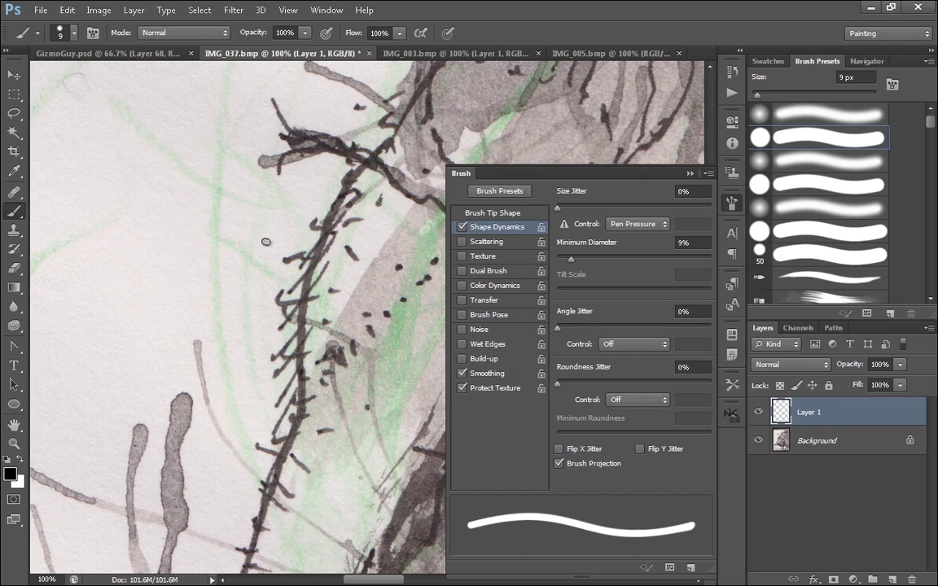
Try curved pressure-sensitive strokes on the blank paper beside the hatched outline, undoing each.
mouse_move(247, 212)
left_mouse_down()
mouse_move(225, 352)
mouse_move(246, 237)
mouse_move(241, 359)
mouse_move(250, 357)
left_mouse_up()
key("ctrl+z")
key("ctrl+z")
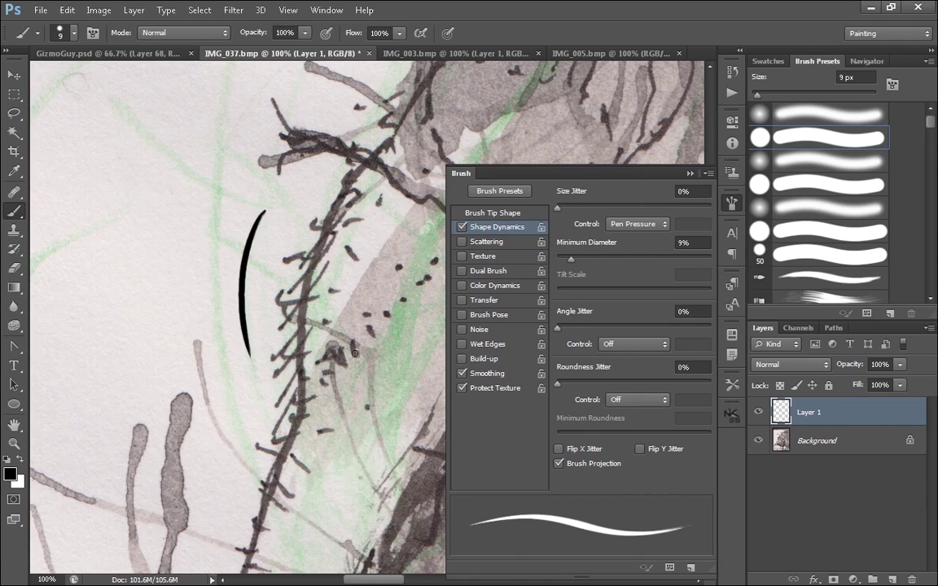
key("ctrl+z")
left_click_drag(262, 203, 249, 326)
key("ctrl+z")
Set the brush's minimum diameter to 20% and try strokes on the inner side of the hatched outline, undoing each.
left_click_drag(571, 259, 584, 261)
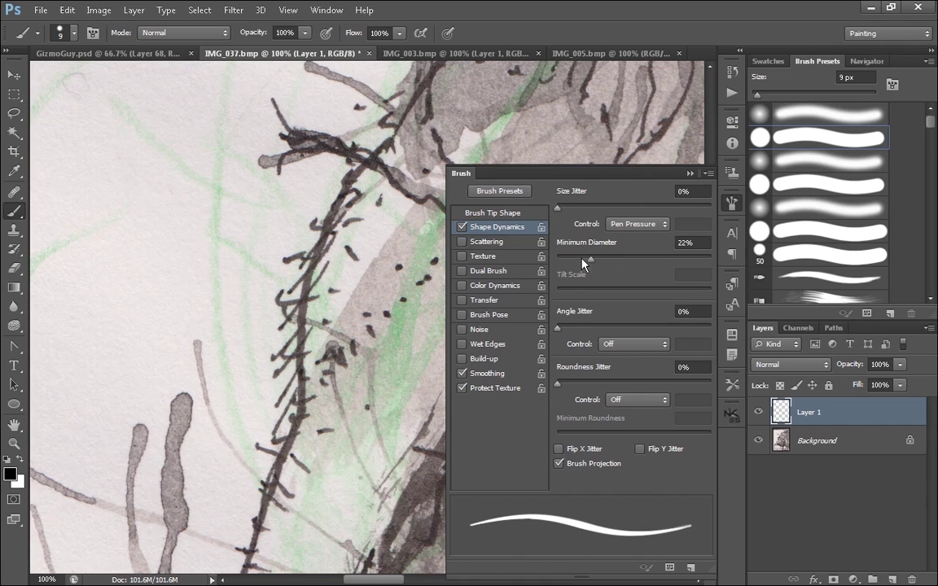
left_click_drag(376, 222, 348, 336)
key("ctrl+z")
left_click_drag(378, 224, 352, 338)
key("ctrl+z")
key("ctrl+z")
mouse_move(396, 212)
left_mouse_down()
mouse_move(373, 355)
mouse_move(353, 363)
mouse_move(375, 374)
left_mouse_up()
key("ctrl+z")
key("ctrl+z")
key("ctrl+z")
Try a series of long tapered strokes over the blank paper and across the hatched outline, plus an angular one inside it, undoing each.
left_click_drag(287, 200, 276, 436)
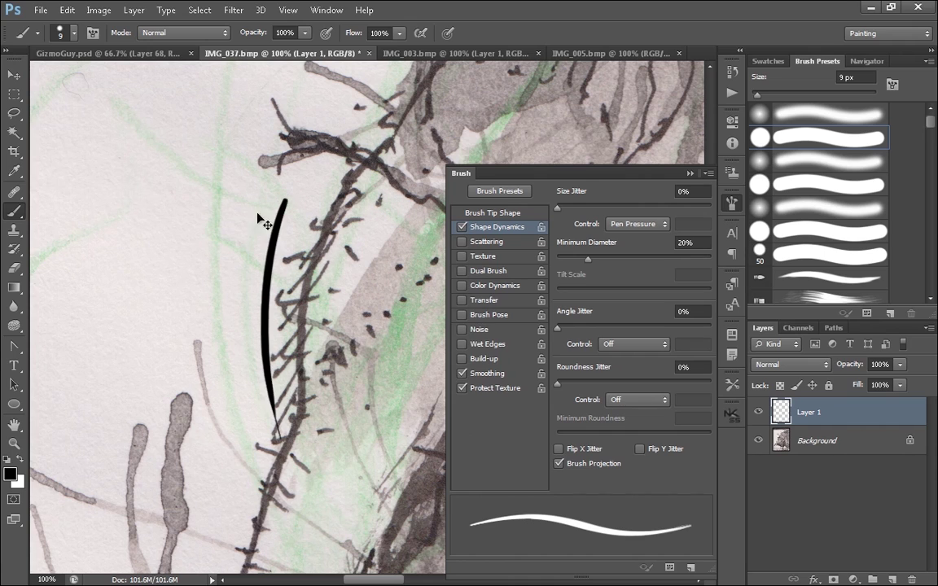
key("ctrl+z")
left_click_drag(252, 201, 270, 406)
key("ctrl+z")
left_click_drag(232, 197, 283, 406)
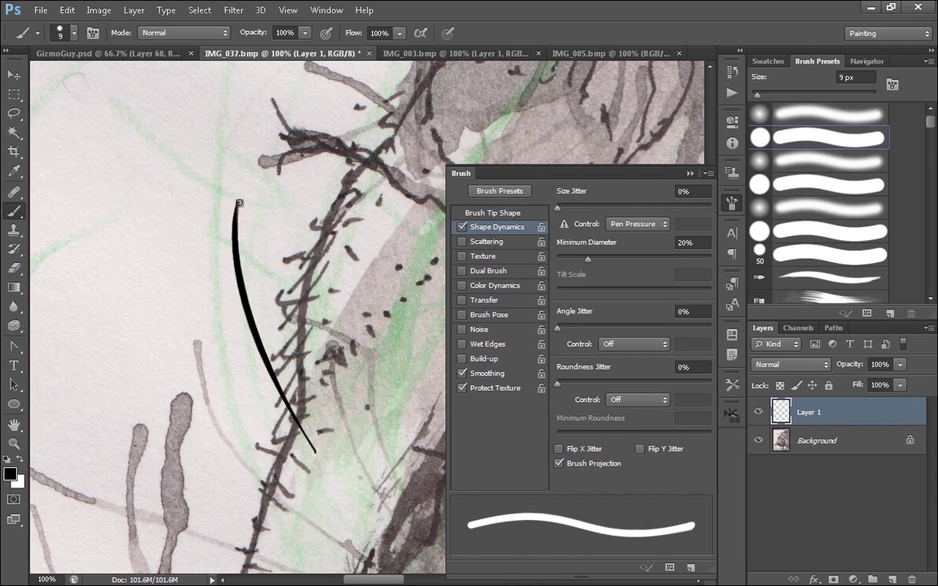
key("ctrl+z")
left_click_drag(221, 188, 312, 461)
key("ctrl+z")
left_click_drag(209, 198, 318, 490)
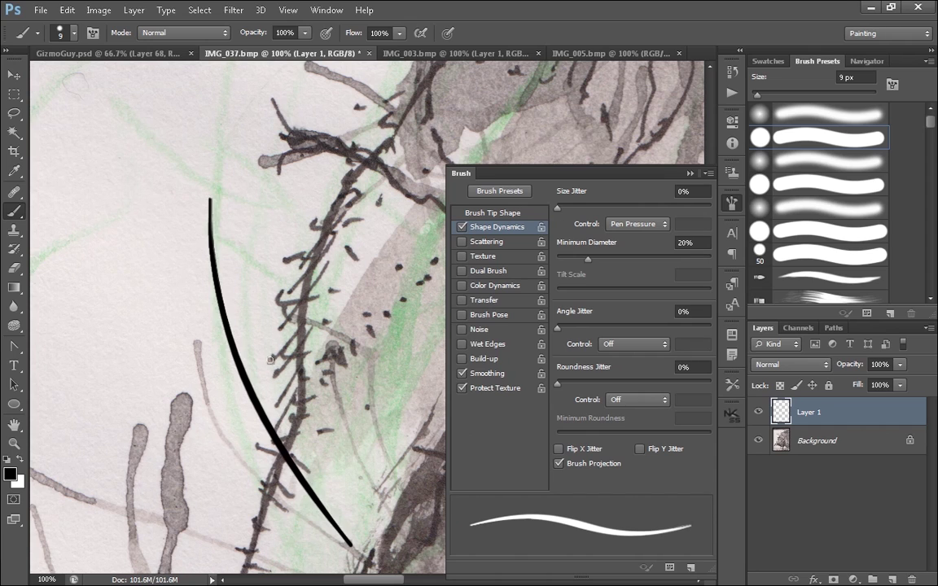
key("ctrl+z")
left_click_drag(208, 157, 317, 496)
key("ctrl+z")
mouse_move(192, 114)
left_mouse_down()
mouse_move(205, 241)
mouse_move(261, 403)
left_mouse_up()
key("ctrl+z")
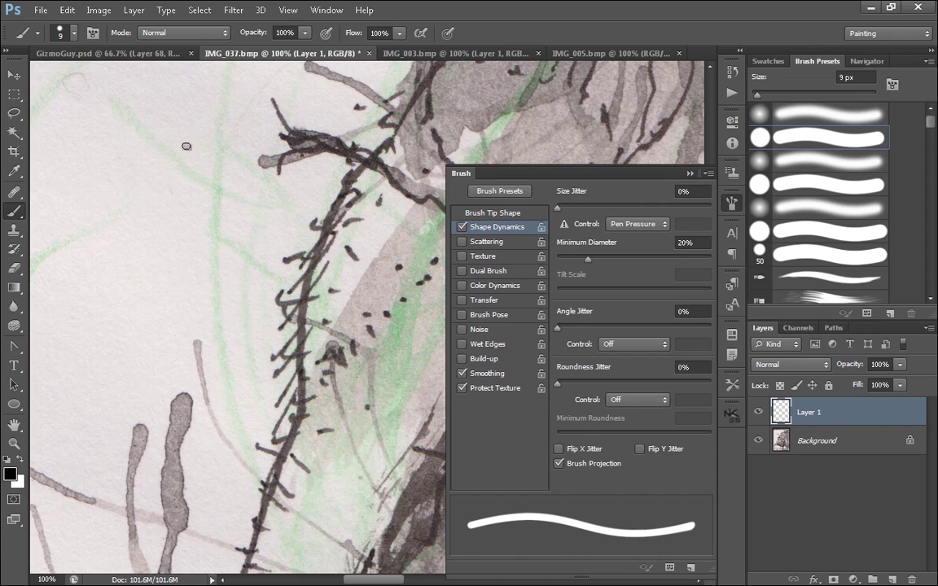
left_click_drag(182, 136, 339, 516)
key("ctrl+z")
left_click_drag(389, 199, 393, 465)
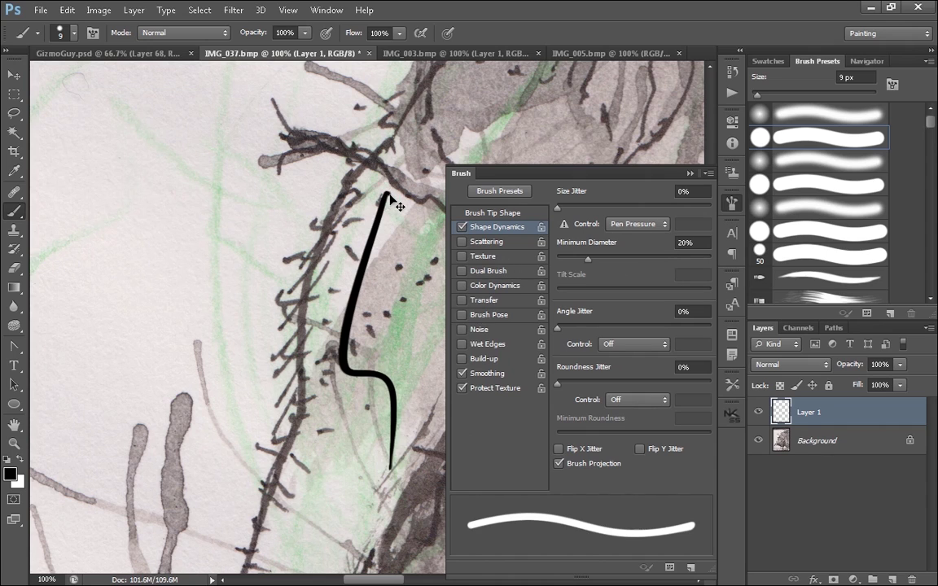
key("ctrl+z")
Enable Texture for the brush, try a long stroke near the outline, undo it and disable Texture again.
left_click(463, 257)
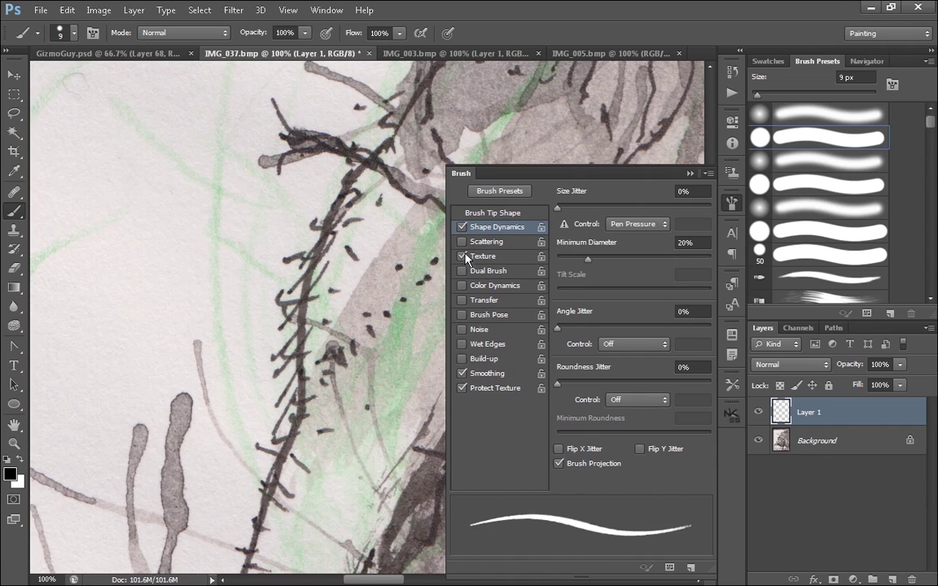
mouse_move(293, 178)
left_mouse_down()
mouse_move(281, 497)
mouse_move(326, 542)
left_mouse_up()
key("ctrl+z")
left_click(463, 258)
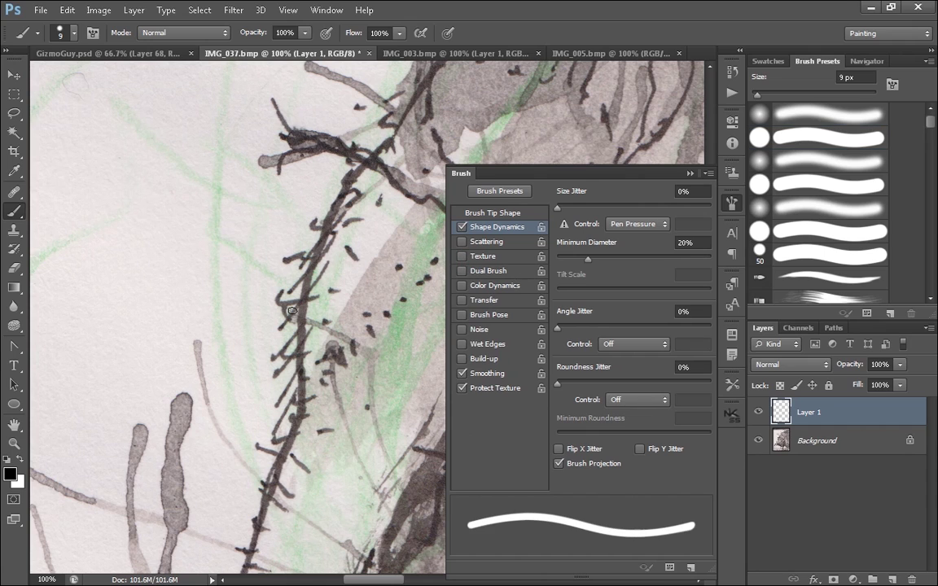
Try wavy downward strokes on the blank paper beside the outline, undoing each.
mouse_move(176, 234)
left_mouse_down()
mouse_move(220, 269)
mouse_move(261, 376)
left_mouse_up()
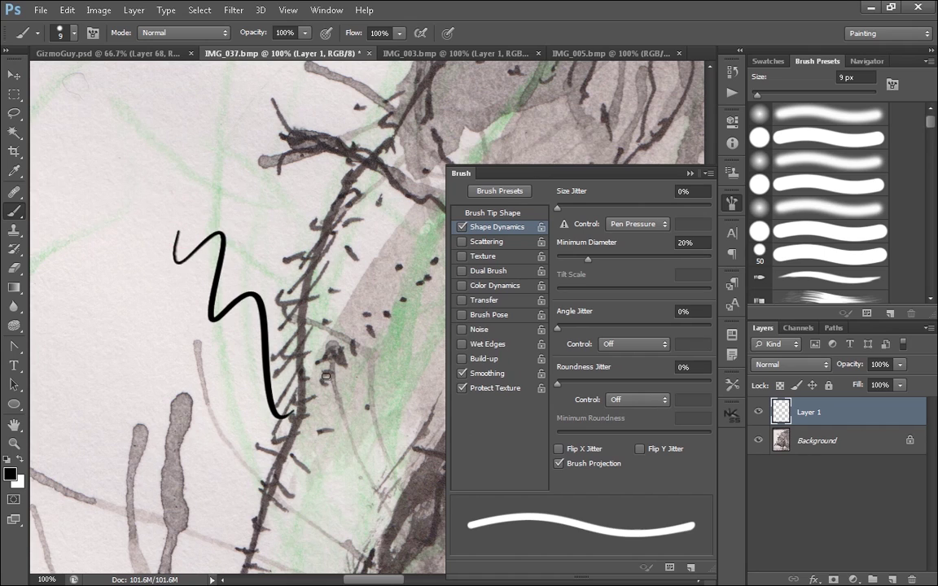
key("ctrl+z")
mouse_move(152, 213)
left_mouse_down()
mouse_move(216, 325)
mouse_move(260, 498)
left_mouse_up()
key("ctrl+z")
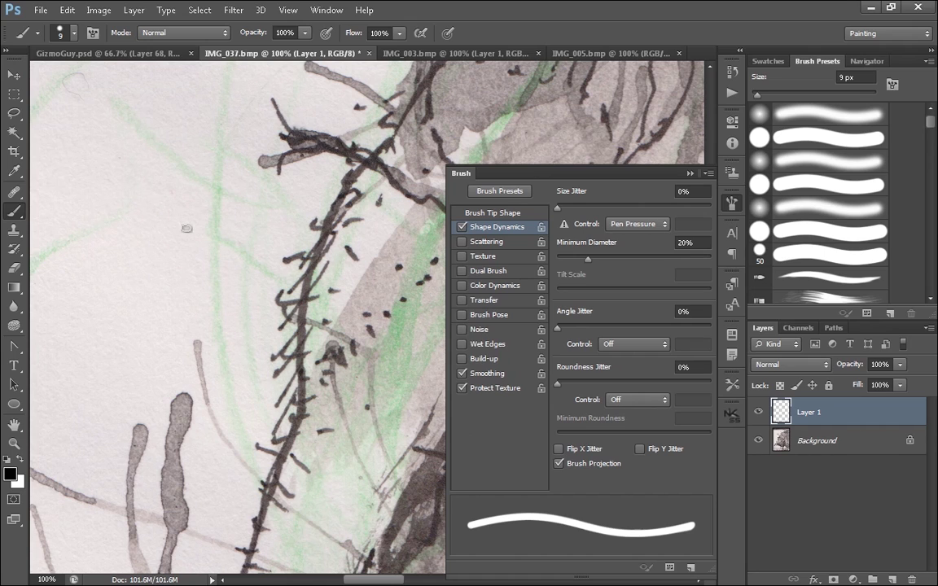
Set the brush's roundness jitter to 49% and try long strokes across the outline, undoing each.
mouse_move(558, 384)
left_mouse_down()
mouse_move(646, 384)
mouse_move(632, 382)
left_mouse_up()
mouse_move(218, 137)
left_mouse_down()
mouse_move(268, 309)
mouse_move(329, 464)
left_mouse_up()
key("ctrl+z")
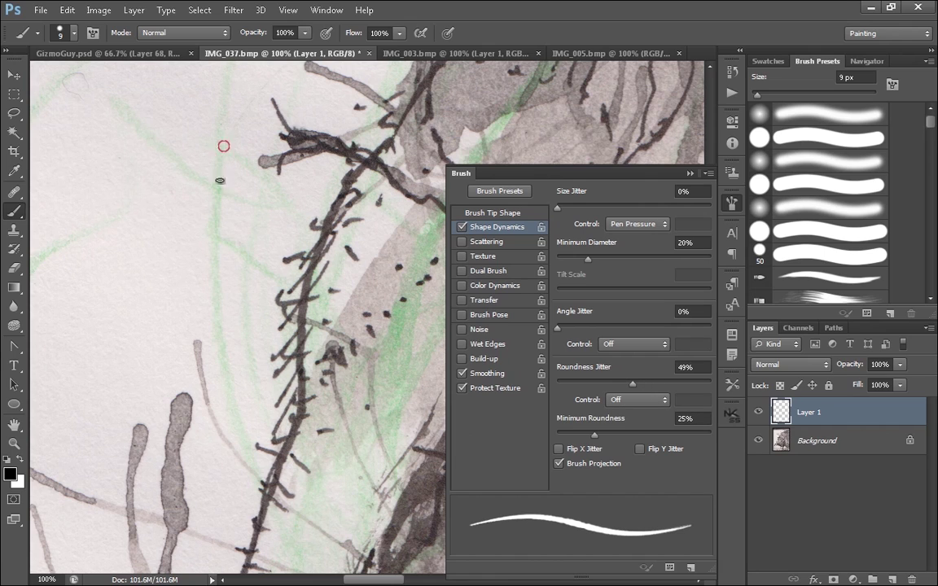
left_click_drag(224, 146, 383, 501)
key("ctrl+z")
Set the brush tip spacing to 17% and the flow to 33%, trying long strokes across the outline and undoing each.
left_click(527, 215)
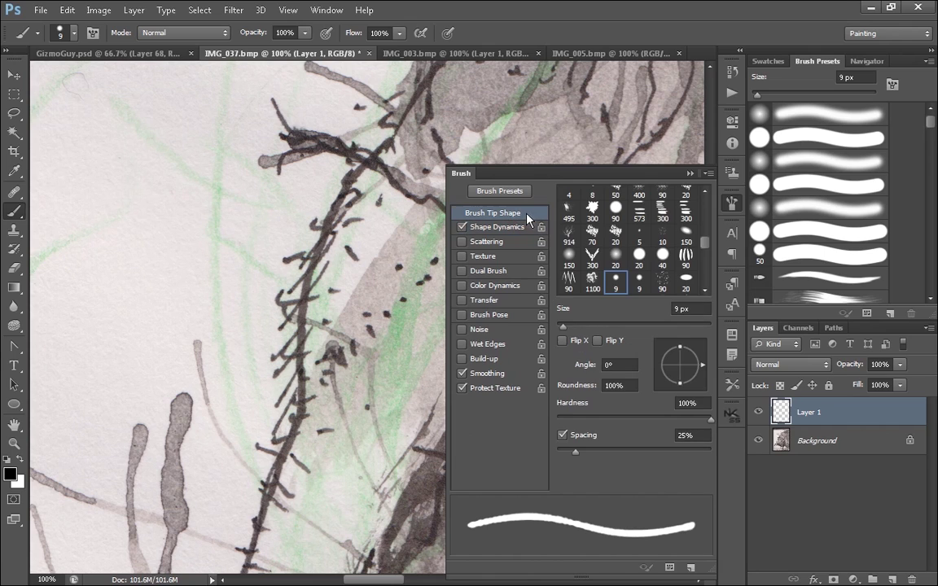
left_click_drag(575, 454, 568, 461)
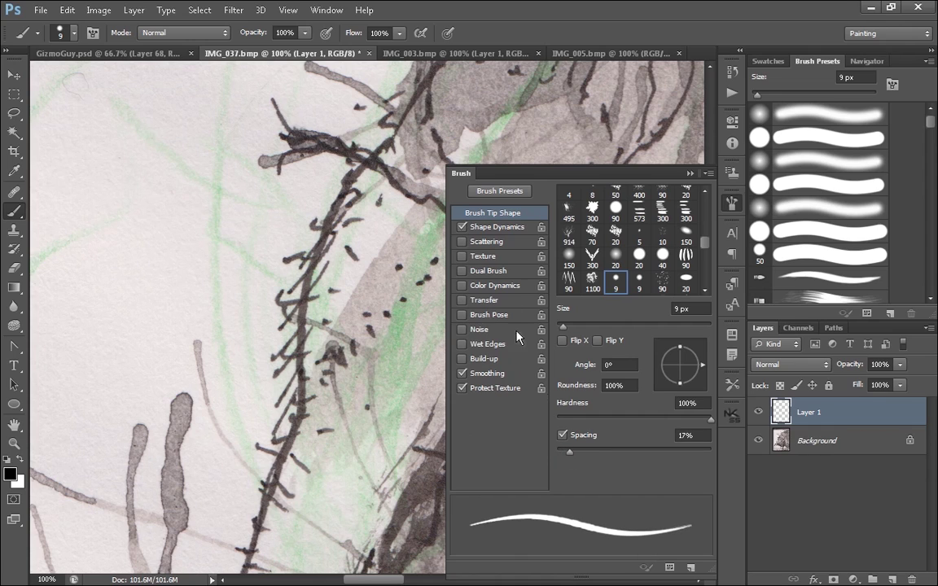
left_click(395, 33)
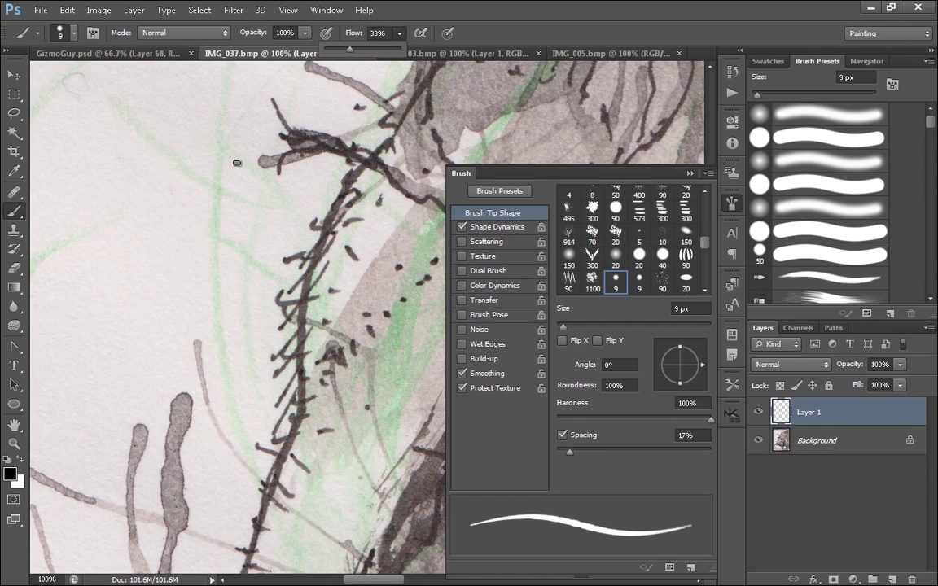
left_click_drag(230, 169, 272, 448)
key("ctrl+z")
mouse_move(235, 144)
left_mouse_down()
mouse_move(259, 432)
mouse_move(334, 407)
left_mouse_up()
key("ctrl+z")
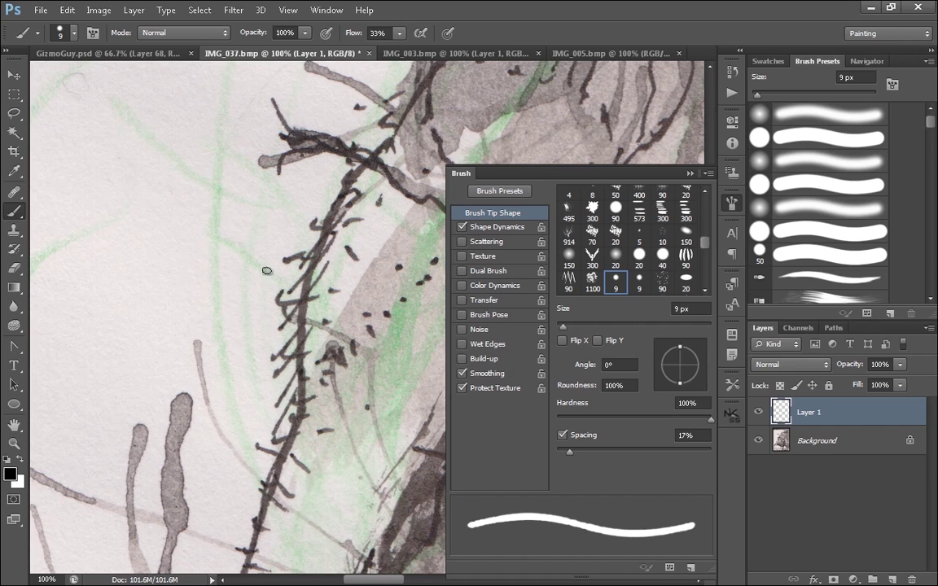
mouse_move(193, 143)
left_mouse_down()
mouse_move(199, 195)
mouse_move(399, 454)
left_mouse_up()
key("ctrl+z")
Draw an S-shaped stroke across the outline and compare it at 200% zoom with curved strokes beside it.
mouse_move(142, 186)
left_mouse_down()
mouse_move(148, 220)
mouse_move(405, 473)
left_mouse_up()
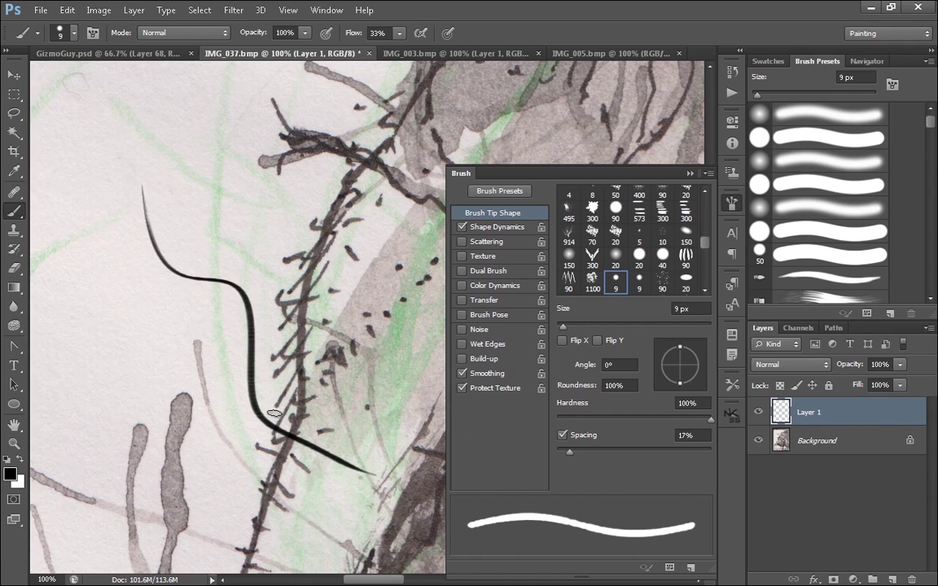
key("ctrl+plus")
left_click_drag(172, 394, 317, 259)
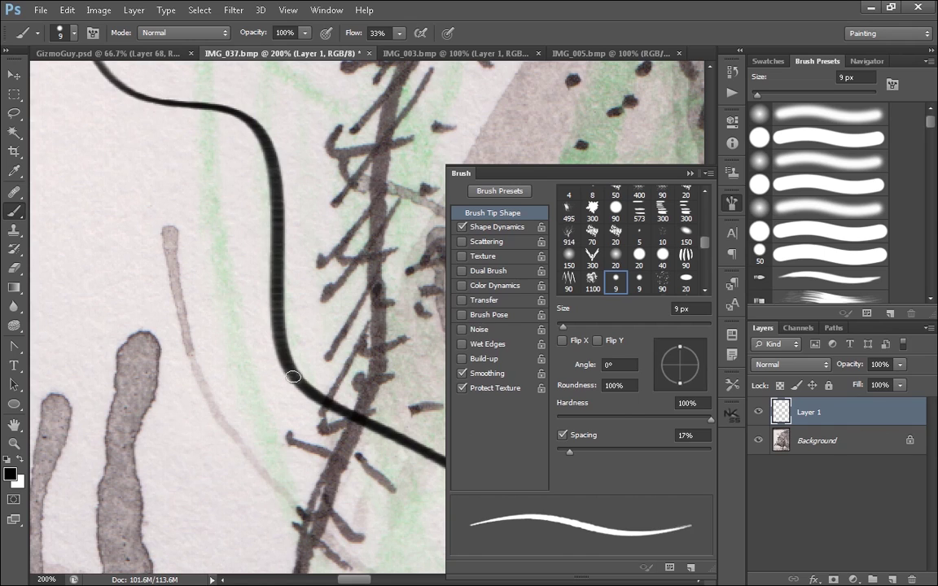
mouse_move(215, 214)
left_mouse_down()
mouse_move(231, 379)
mouse_move(313, 570)
left_mouse_up()
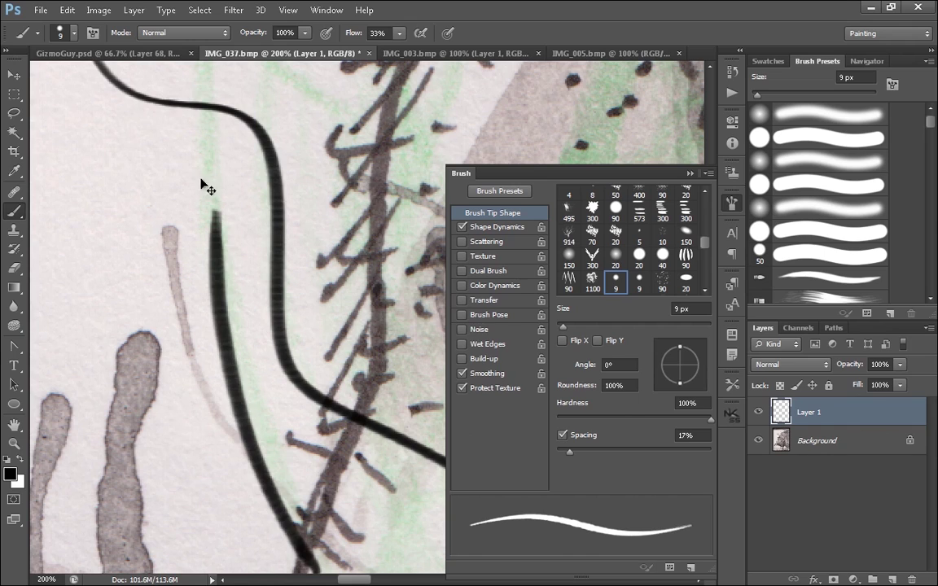
key("ctrl+z")
left_click_drag(167, 136, 291, 469)
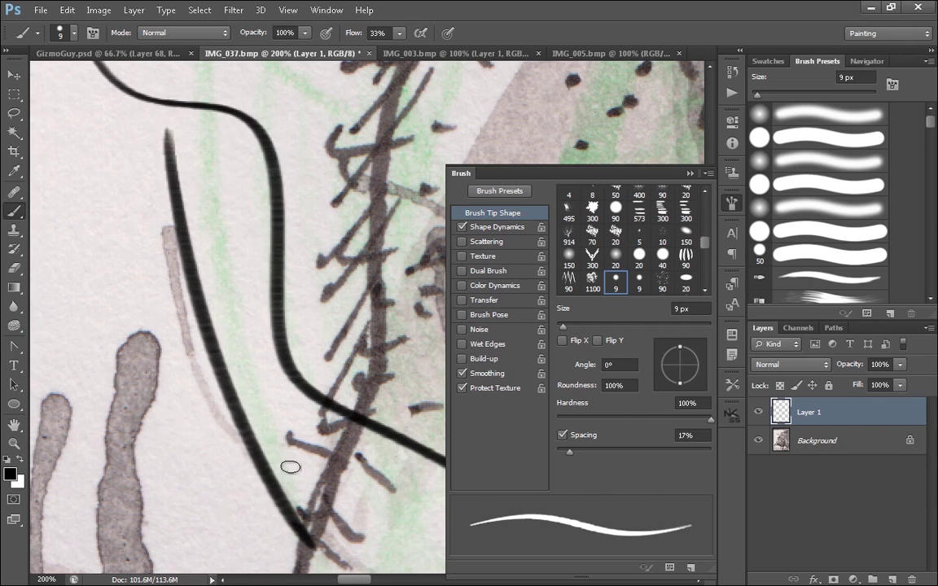
Dab a few single brush marks between the test strokes and clear all test marks from Layer 1.
left_click(239, 315)
left_click(240, 321)
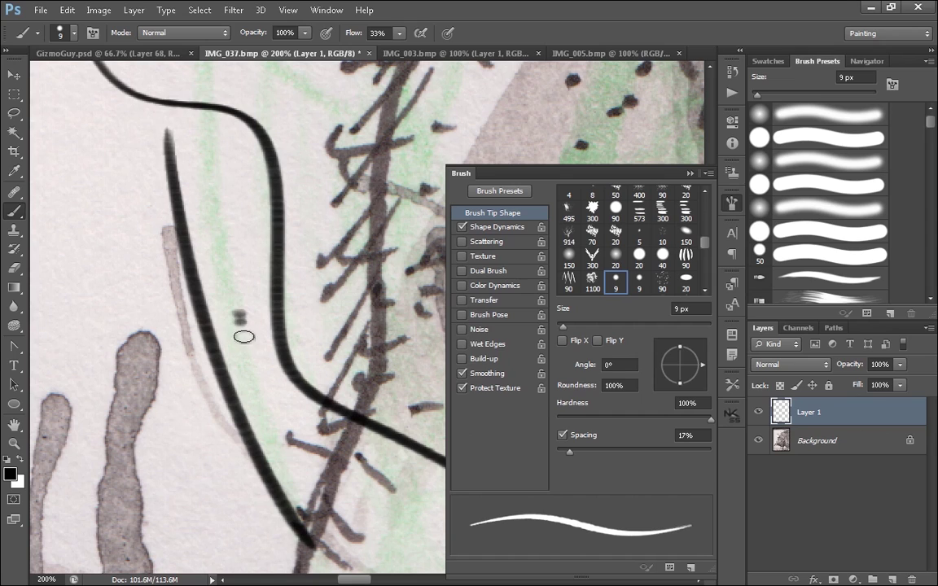
left_click(241, 321)
left_click(243, 329)
key("Delete")
Set the brush tip spacing to 4% and try a long stroke beside the outline, undoing it.
left_click_drag(569, 452, 560, 453)
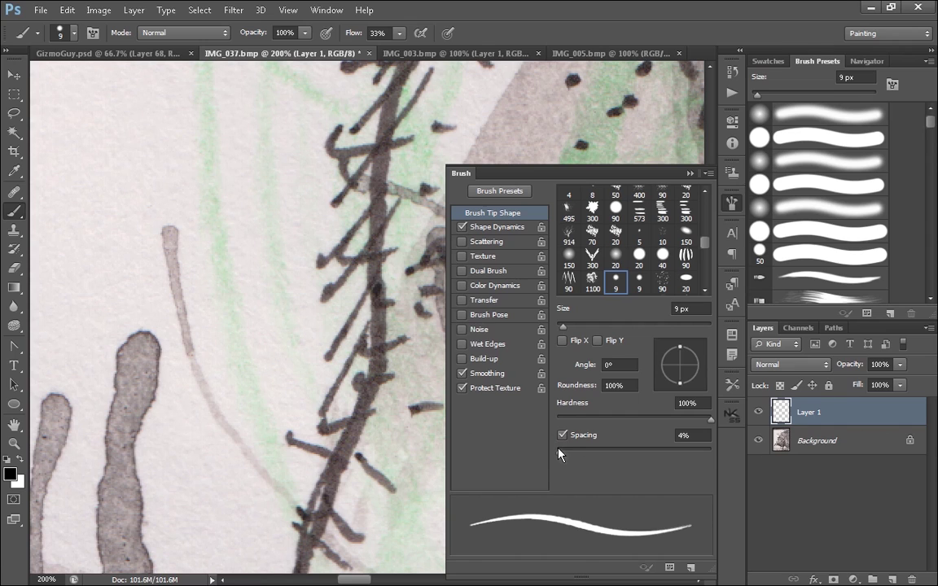
mouse_move(159, 124)
left_mouse_down()
mouse_move(224, 450)
mouse_move(316, 493)
left_mouse_up()
key("ctrl+z")
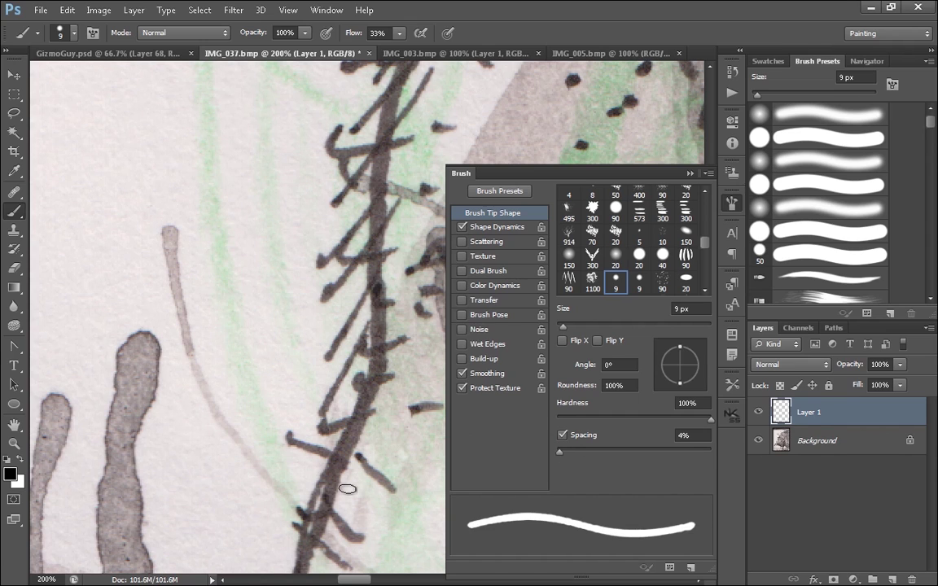
Set the brush tip spacing to 1% and try curving strokes beside the outline, undoing them.
left_click_drag(559, 452, 556, 452)
left_click_drag(199, 115, 326, 456)
key("ctrl+z")
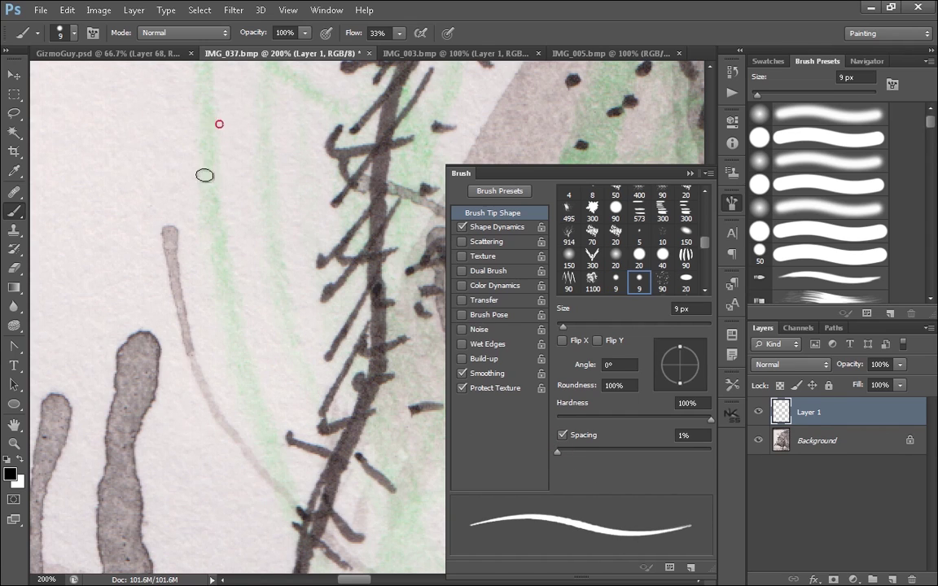
left_click_drag(218, 123, 364, 437)
key("ctrl+alt+z")
key("ctrl+alt+z")
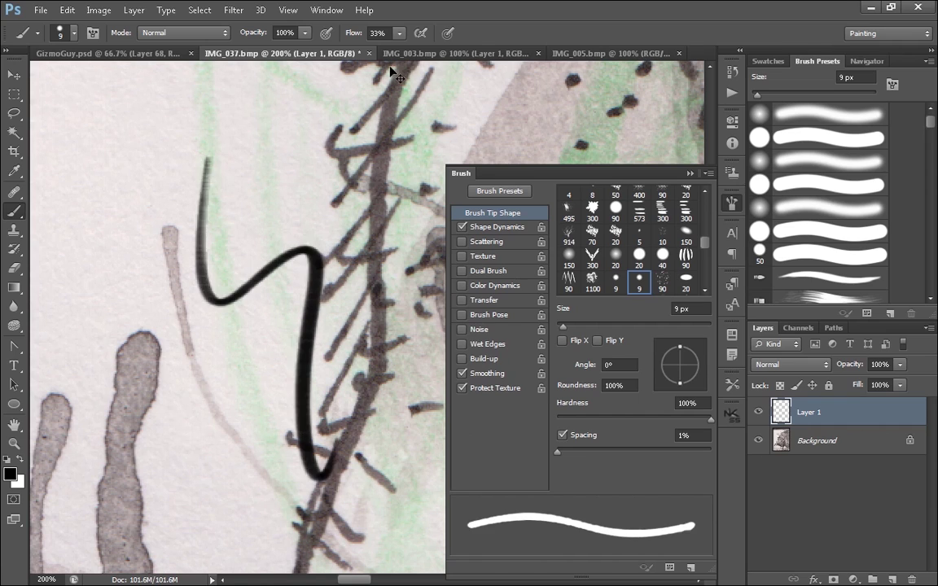
Set the brush flow to 64% and try long strokes at 200% and 100% zoom, undoing each.
left_click(399, 32)
left_click_drag(412, 48, 431, 50)
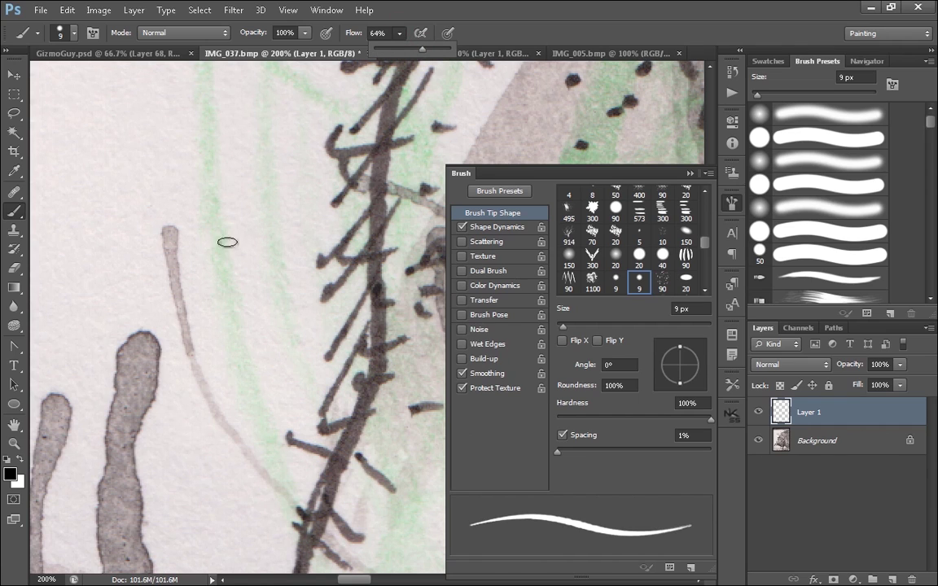
mouse_move(265, 108)
left_mouse_down()
mouse_move(270, 440)
mouse_move(348, 500)
left_mouse_up()
key("ctrl+z")
mouse_move(265, 139)
left_mouse_down()
mouse_move(304, 490)
mouse_move(355, 503)
left_mouse_up()
key("ctrl+z")
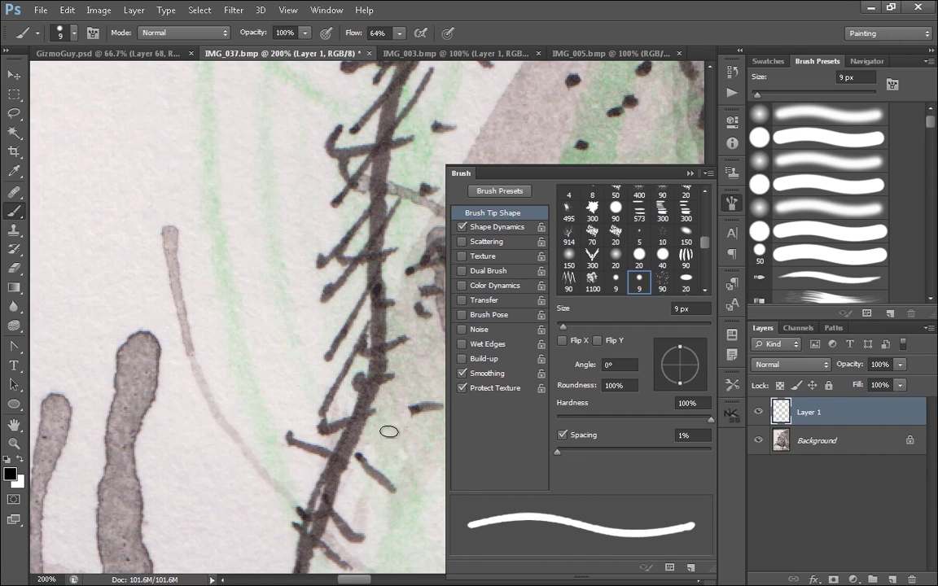
key("ctrl+minus")
left_click_drag(195, 303, 383, 140)
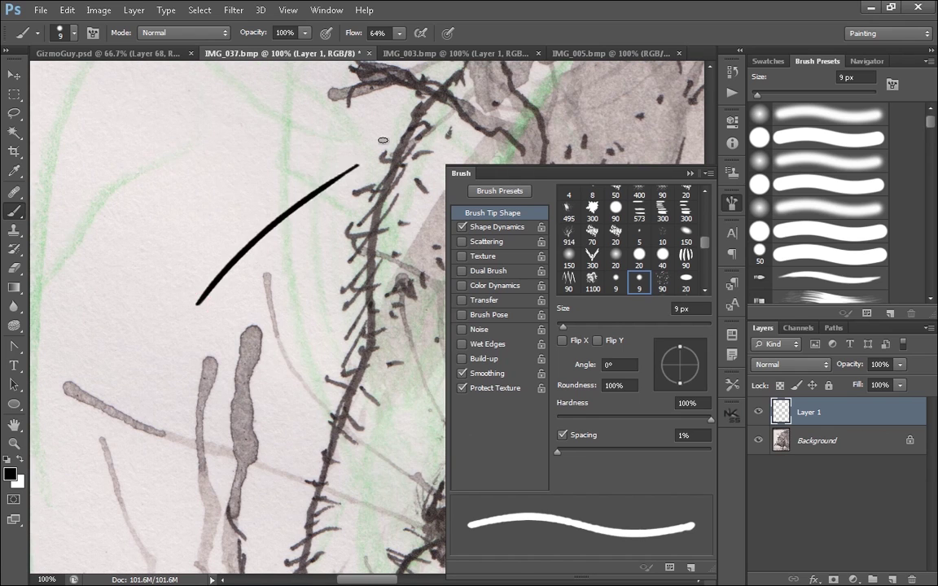
key("ctrl+z")
Examine the scanned hatching up close and try short diagonal strokes beside the outline, undoing each.
scroll(383, 141, "up", 5)
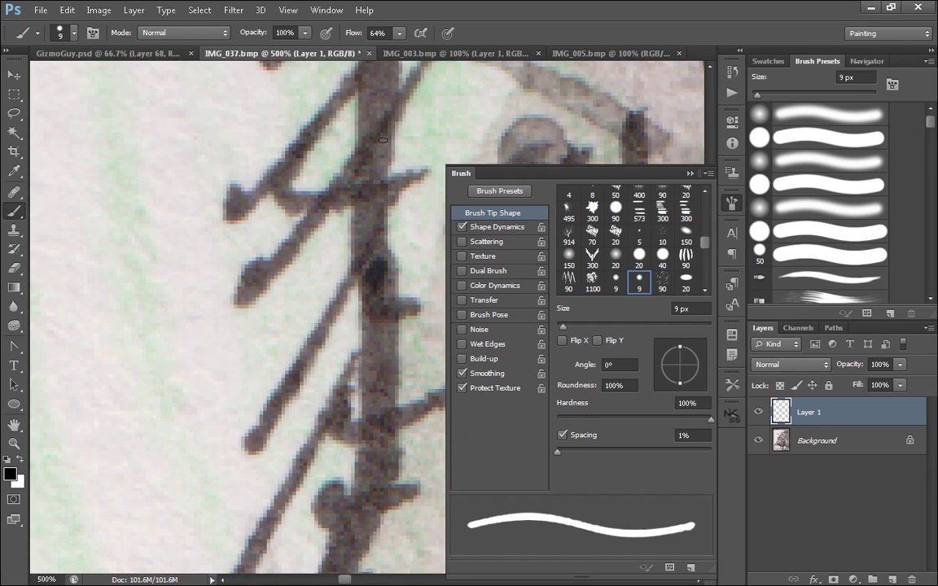
scroll(383, 140, "down", 5)
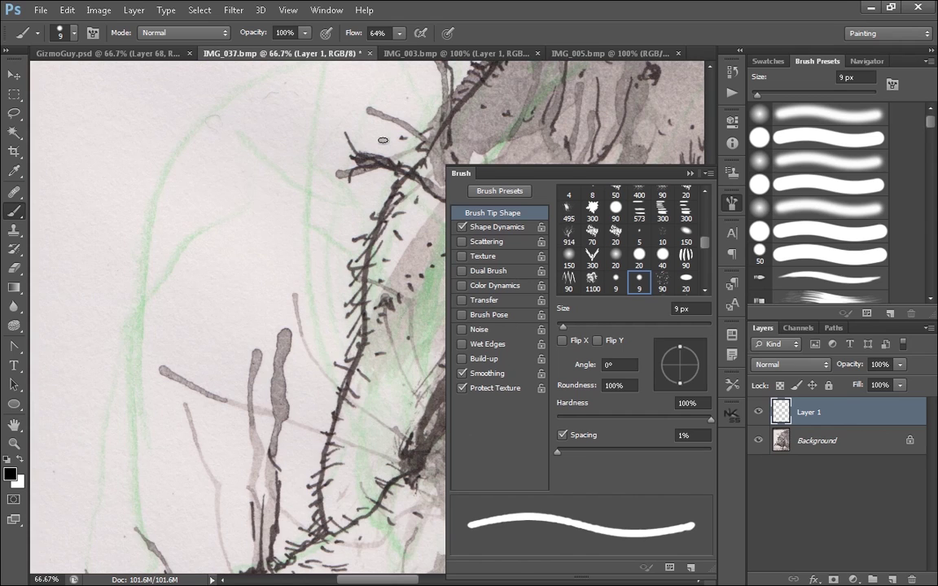
left_click_drag(283, 289, 358, 212)
key("ctrl+z")
scroll(429, 161, "up", 1)
left_click_drag(303, 177, 241, 251)
key("ctrl+z")
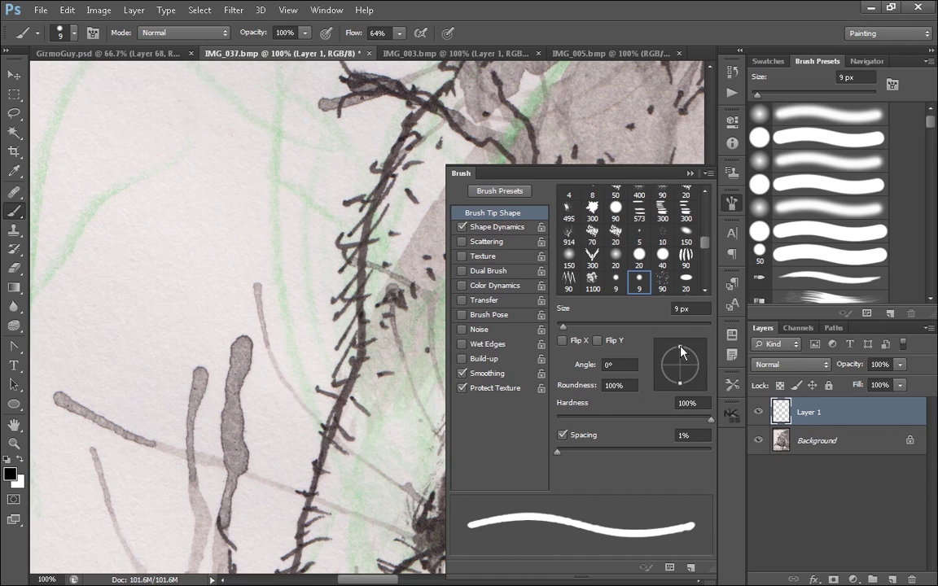
Flatten the brush tip by reducing its roundness and set its angle jitter to 100%.
left_click_drag(681, 352, 682, 359)
left_click_drag(682, 353, 682, 356)
left_click(514, 227)
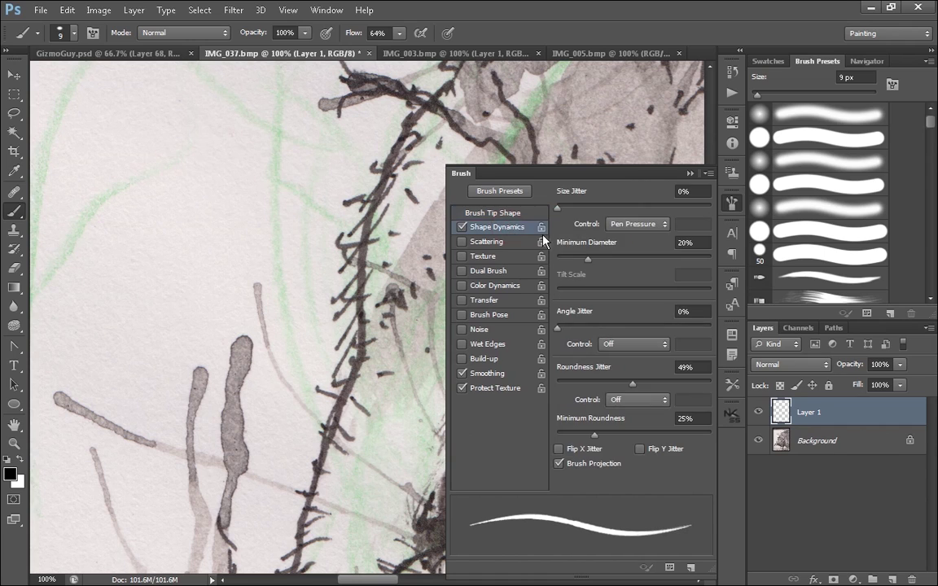
left_click_drag(558, 328, 594, 337)
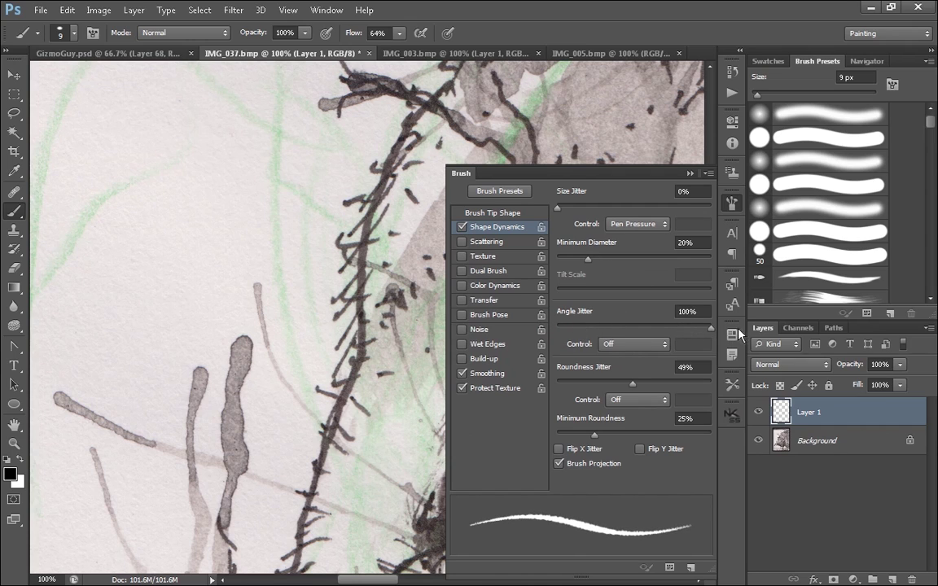
Try long downward strokes with the flattened, angle-jittered brush beside the outline, undoing each.
left_click_drag(274, 122, 246, 482)
key("ctrl+z")
mouse_move(318, 145)
left_mouse_down()
mouse_move(290, 474)
mouse_move(301, 524)
left_mouse_up()
key("ctrl+z")
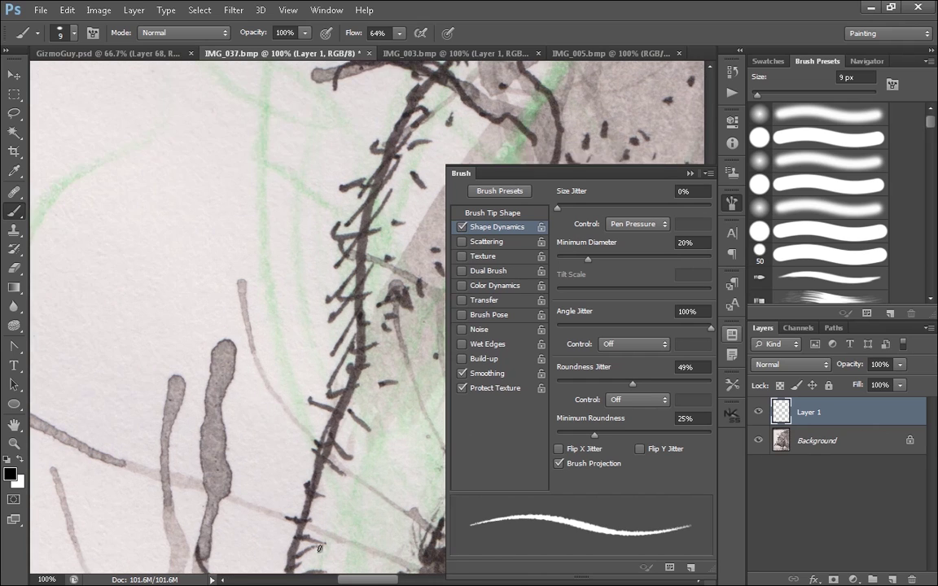
key("ctrl+plus")
key("ctrl+minus")
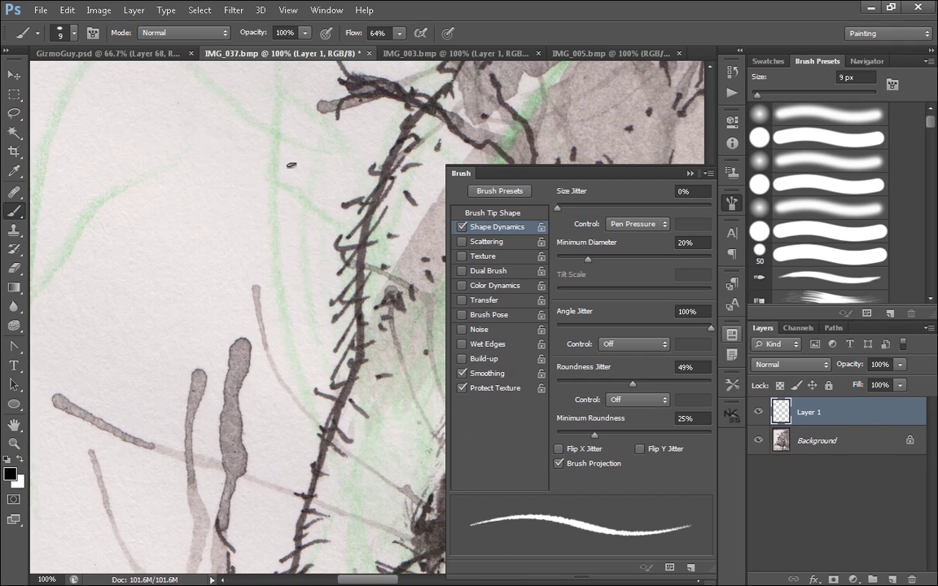
Try two long downward strokes and a short one beside the outline with 100% angle jitter, undoing each.
left_click_drag(260, 147, 317, 422)
key("ctrl+z")
left_click_drag(283, 186, 389, 506)
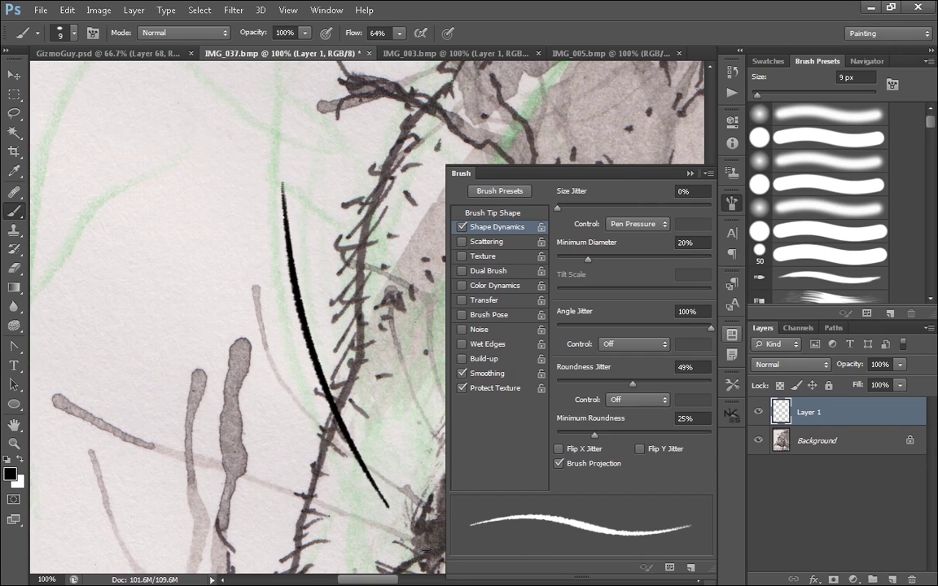
key("ctrl+z")
left_click_drag(363, 384, 386, 415)
key("ctrl+z")
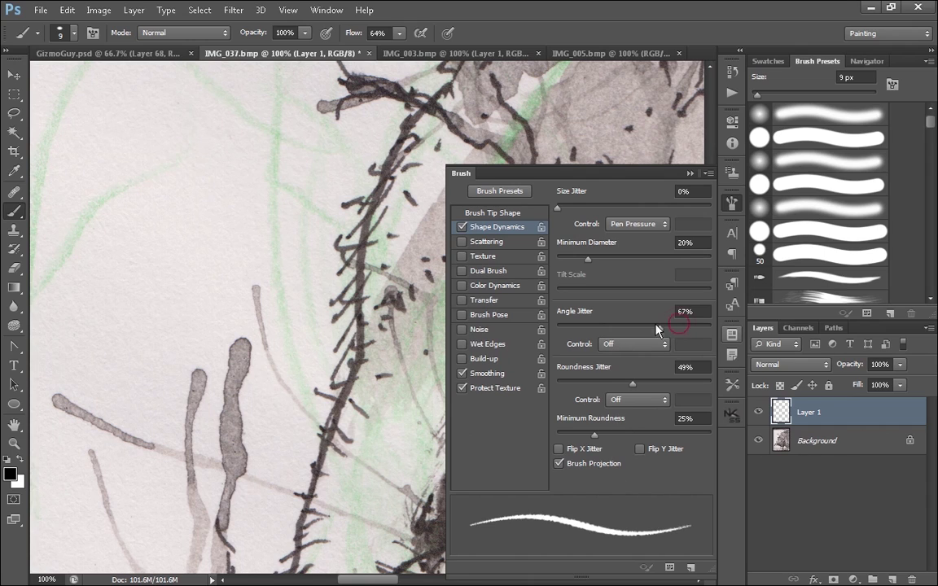
Set the brush's angle jitter to 0% and try short diagonal strokes beside the outline's lower hatching, undoing each.
left_click_drag(656, 325, 548, 329)
left_click_drag(353, 387, 394, 426)
key("ctrl+z")
left_click_drag(359, 393, 417, 431)
key("ctrl+z")
key("ctrl+z")
key("ctrl+z")
left_click_drag(359, 394, 404, 427)
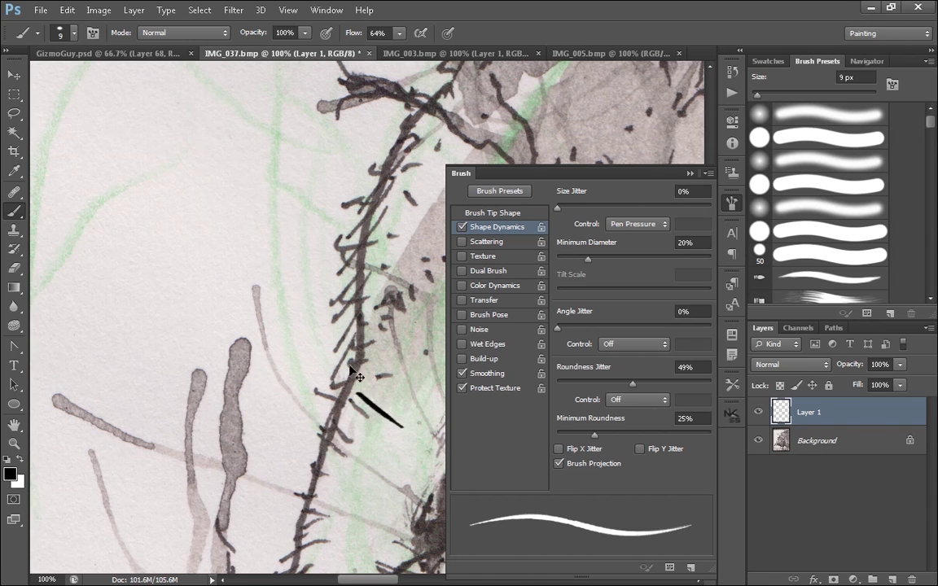
key("ctrl+z")
Try longer downward strokes on the blank paper beside the hatched outline, undoing each.
left_click_drag(268, 307, 368, 413)
key("ctrl+z")
left_click_drag(260, 233, 336, 382)
key("ctrl+z")
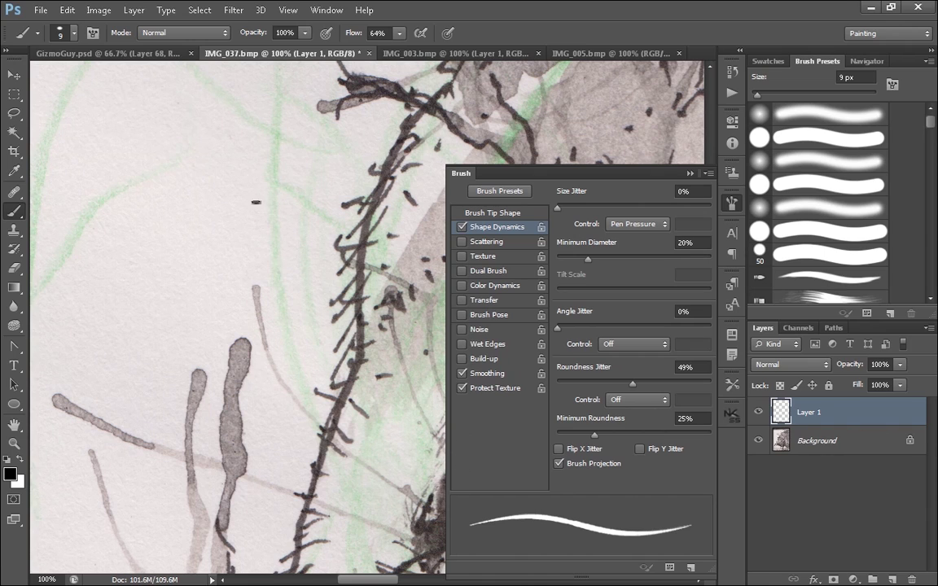
left_click_drag(256, 202, 289, 314)
key("ctrl+z")
mouse_move(258, 178)
left_mouse_down()
mouse_move(343, 412)
mouse_move(371, 413)
mouse_move(356, 290)
mouse_move(338, 496)
left_mouse_up()
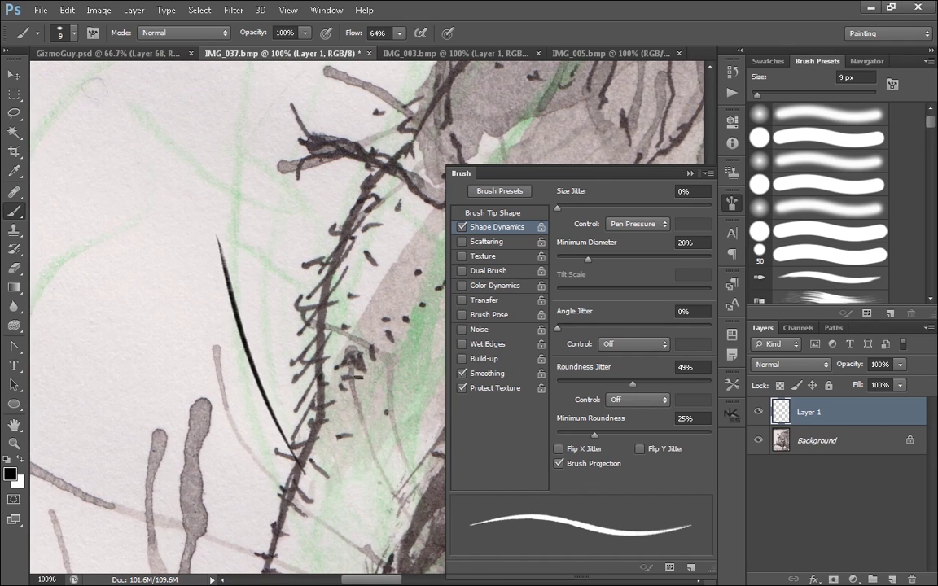
key("ctrl+z")
Examine the ink outlines and hatching in IMG_037.bmp and the looser pen marks in IMG_003.bmp.
mouse_move(371, 423)
left_mouse_down()
mouse_move(358, 247)
mouse_move(312, 190)
left_mouse_up()
left_click_drag(314, 433, 254, 190)
mouse_move(232, 451)
left_mouse_down()
mouse_move(213, 372)
mouse_move(387, 422)
mouse_move(432, 491)
mouse_move(541, 356)
mouse_move(404, 575)
left_mouse_up()
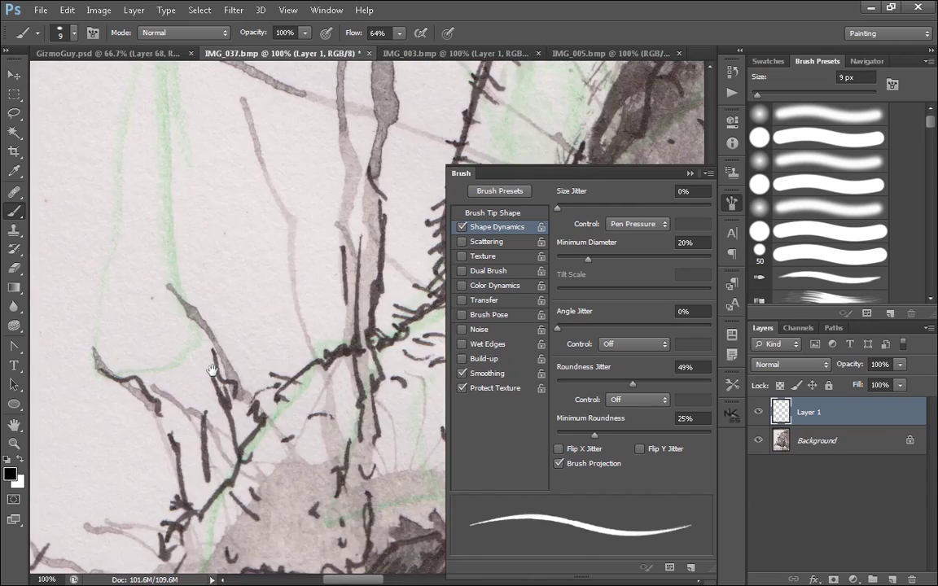
scroll(211, 372, "down", 6)
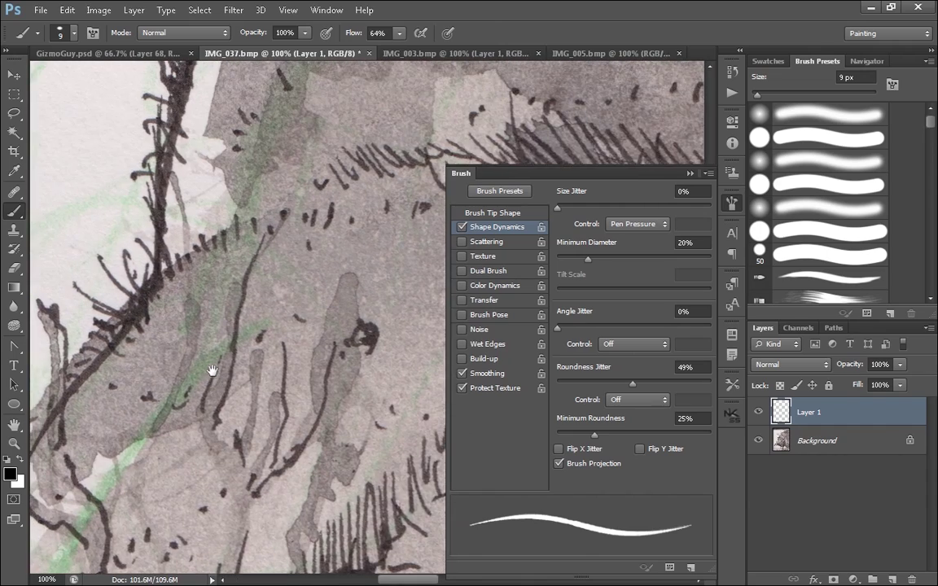
left_click_drag(212, 371, 293, 312)
left_click(436, 55)
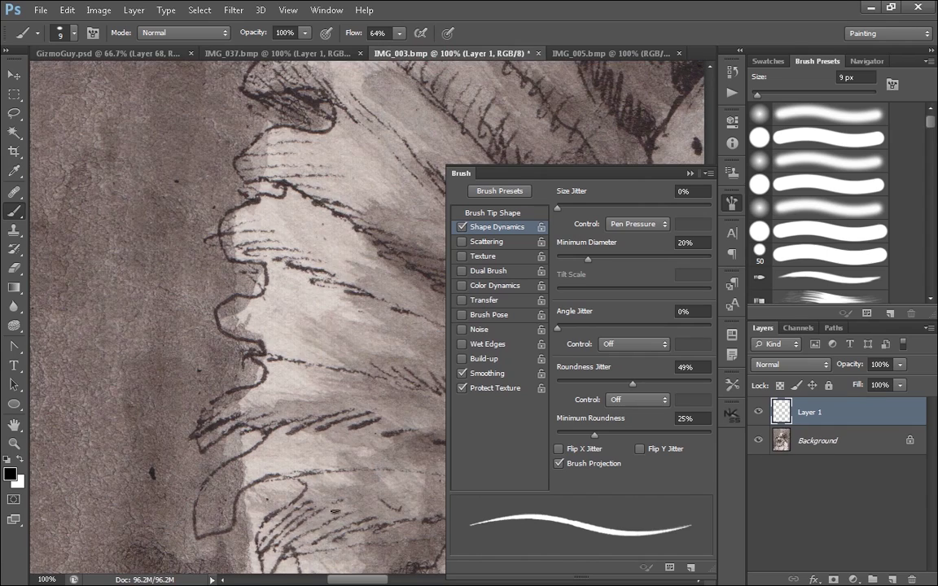
mouse_move(354, 434)
left_mouse_down()
mouse_move(170, 375)
mouse_move(33, 287)
left_mouse_up()
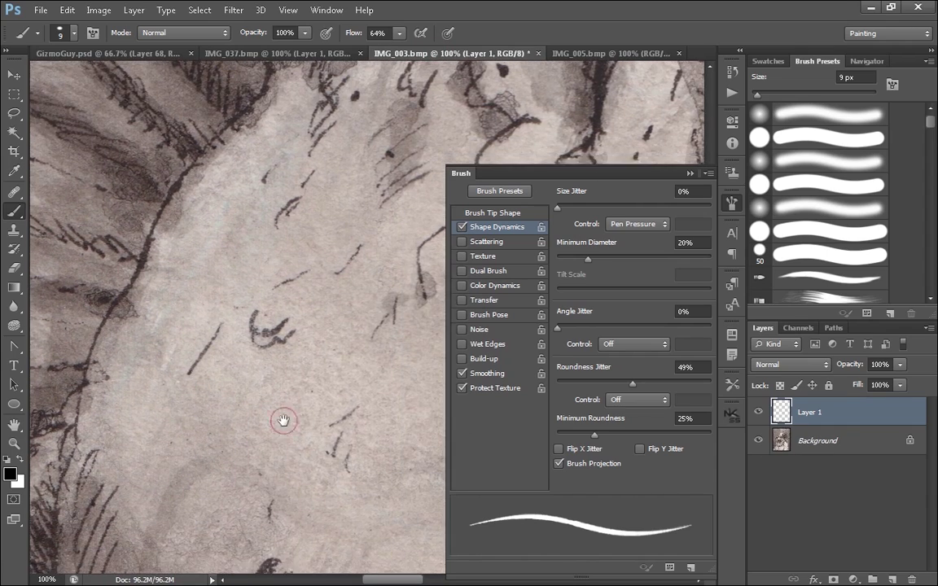
mouse_move(282, 421)
left_mouse_down()
mouse_move(343, 284)
mouse_move(282, 433)
left_mouse_up()
Try short diagonal strokes beside the scanned ink dash in IMG_003.bmp, undoing failed ones, and compare the last at 200% zoom.
left_click_drag(322, 181, 250, 272)
key("ctrl+z")
mouse_move(303, 194)
left_mouse_down()
mouse_move(258, 316)
mouse_move(278, 232)
mouse_move(251, 316)
mouse_move(265, 291)
left_mouse_up()
key("ctrl+z")
key("ctrl+z")
key("ctrl+z")
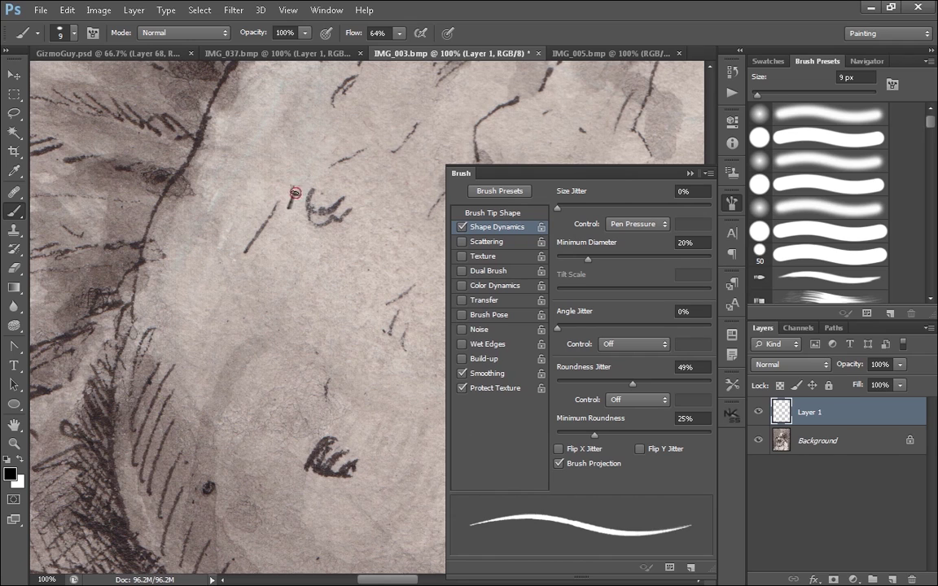
mouse_move(294, 193)
left_mouse_down()
mouse_move(258, 306)
mouse_move(257, 296)
left_mouse_up()
key("ctrl+z")
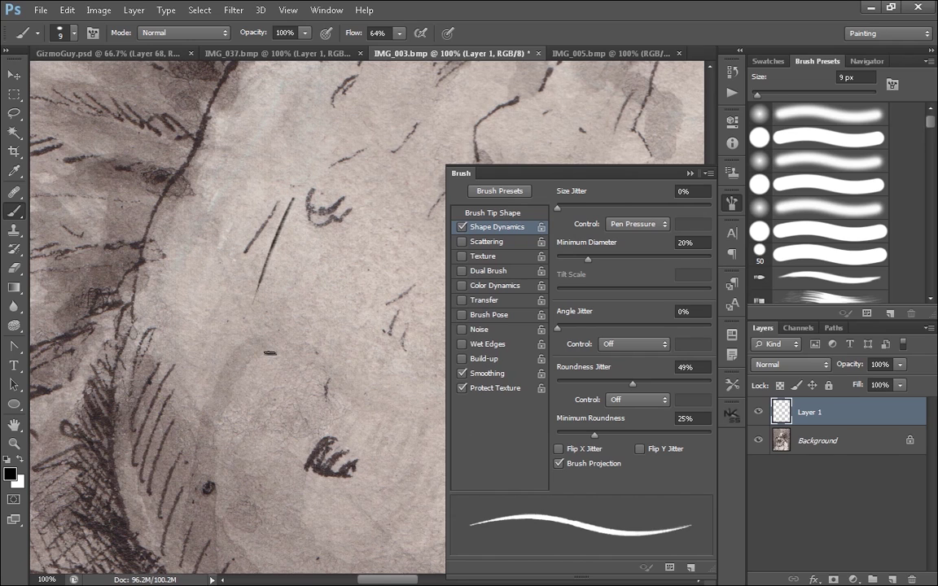
key("ctrl+plus")
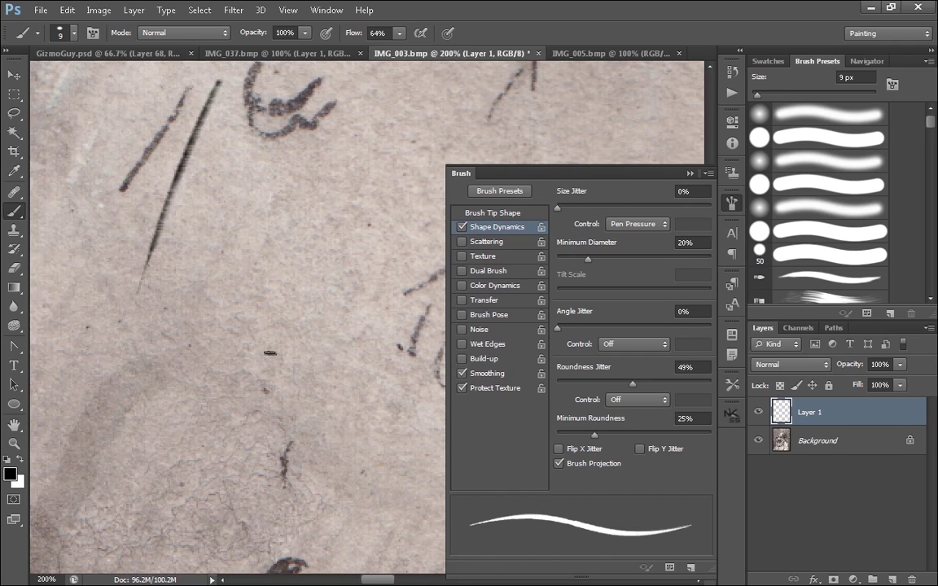
key("ctrl+minus")
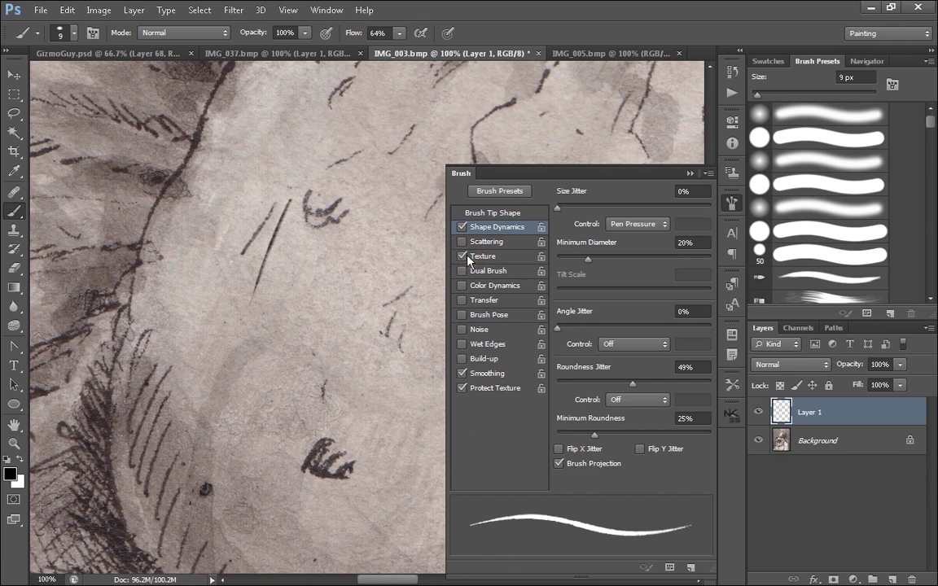
Enable the brush texture and choose the brown paper pattern for it.
left_click(493, 258)
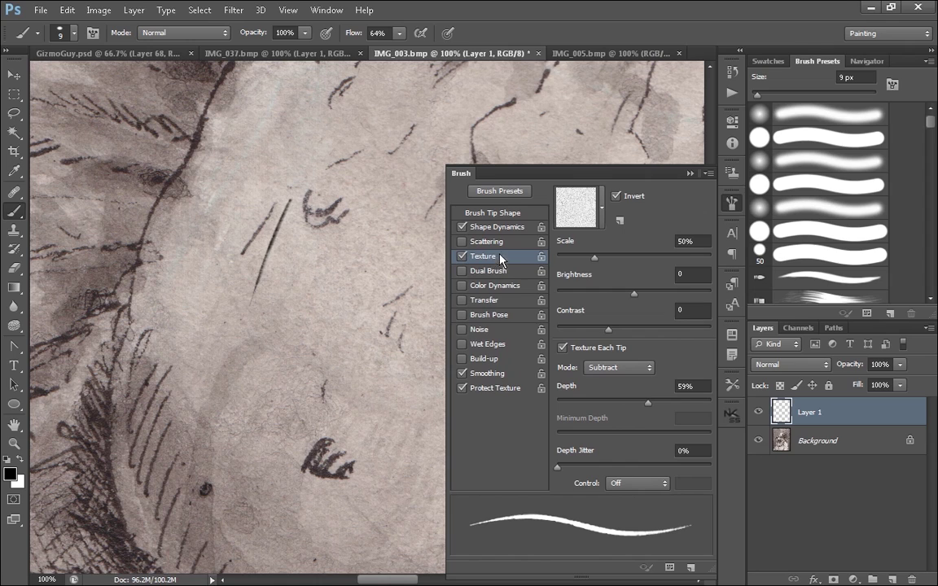
left_click(602, 208)
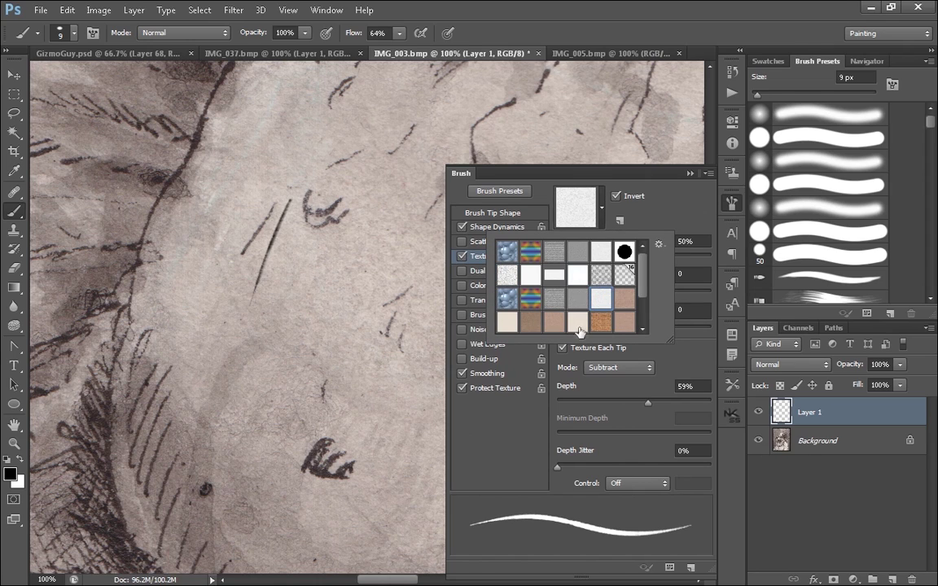
left_click(530, 324)
left_click(507, 324)
left_click(530, 324)
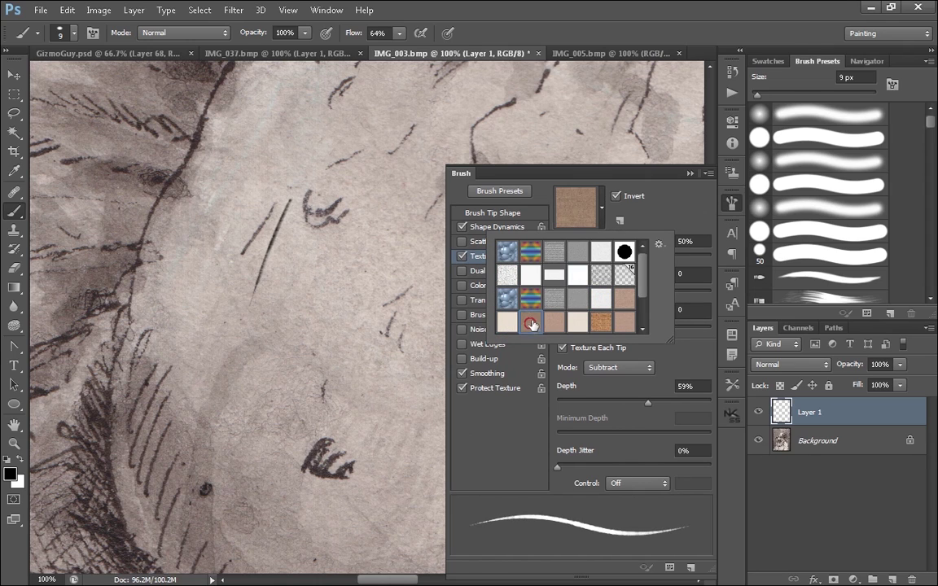
left_click(683, 290)
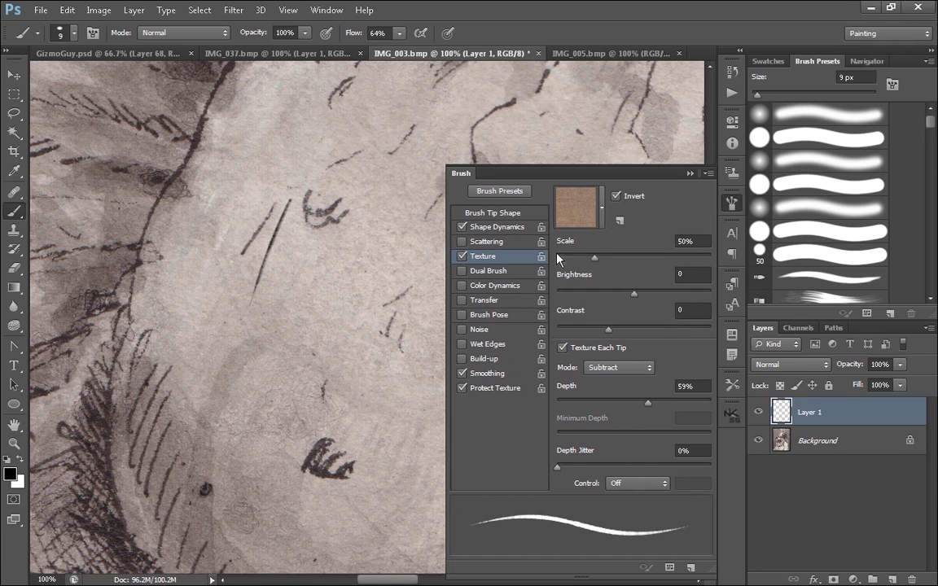
Try long downward curved strokes with the brown-textured brush beside the scanned dash, undoing each.
left_click_drag(330, 219, 287, 404)
key("ctrl+z")
mouse_move(311, 195)
left_mouse_down()
mouse_move(286, 282)
mouse_move(279, 392)
left_mouse_up()
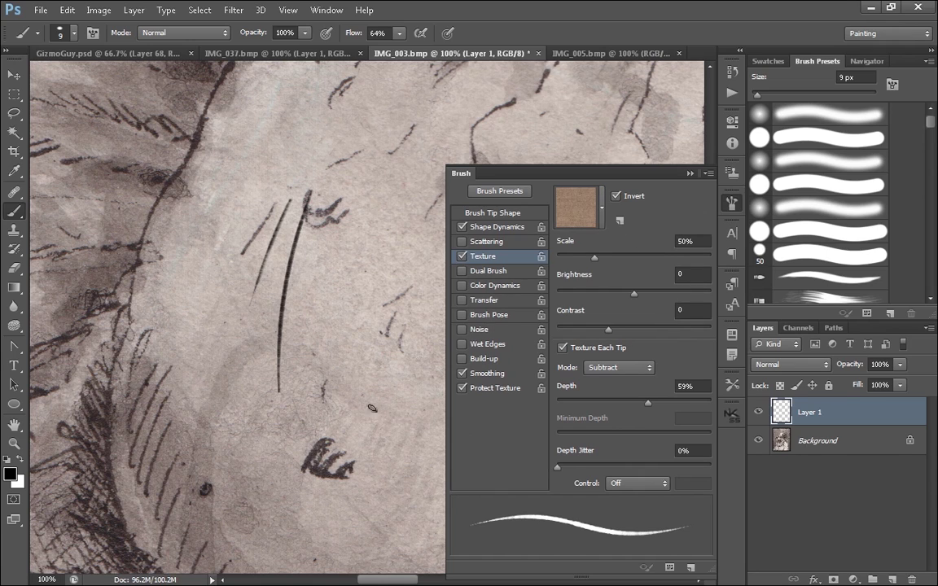
key("ctrl+z")
left_click_drag(338, 164, 286, 430)
key("ctrl+z")
left_click_drag(312, 128, 278, 358)
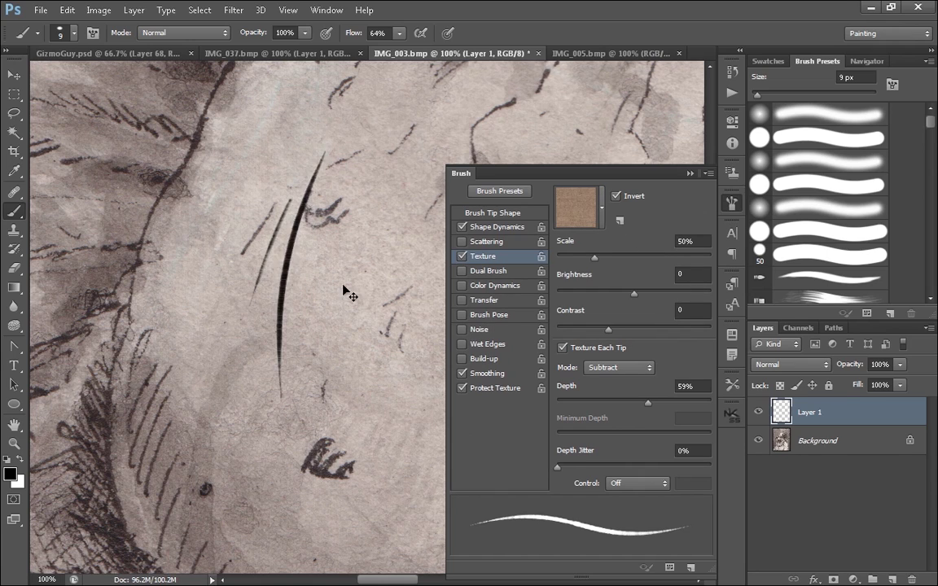
key("ctrl+z")
Paint a row of long, roughly parallel curved strokes over the pale area with the brown-textured brush.
left_click_drag(330, 153, 270, 375)
mouse_move(297, 445)
left_mouse_down()
mouse_move(355, 186)
mouse_move(352, 452)
left_mouse_up()
mouse_move(434, 199)
left_mouse_down()
mouse_move(387, 380)
mouse_move(399, 493)
left_mouse_up()
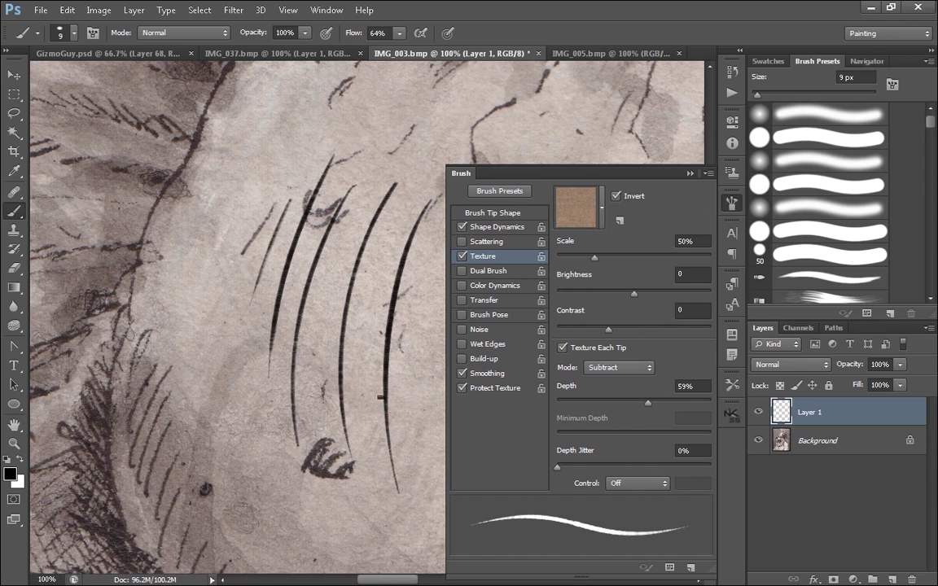
mouse_move(351, 169)
left_mouse_down()
mouse_move(331, 229)
mouse_move(319, 443)
left_mouse_up()
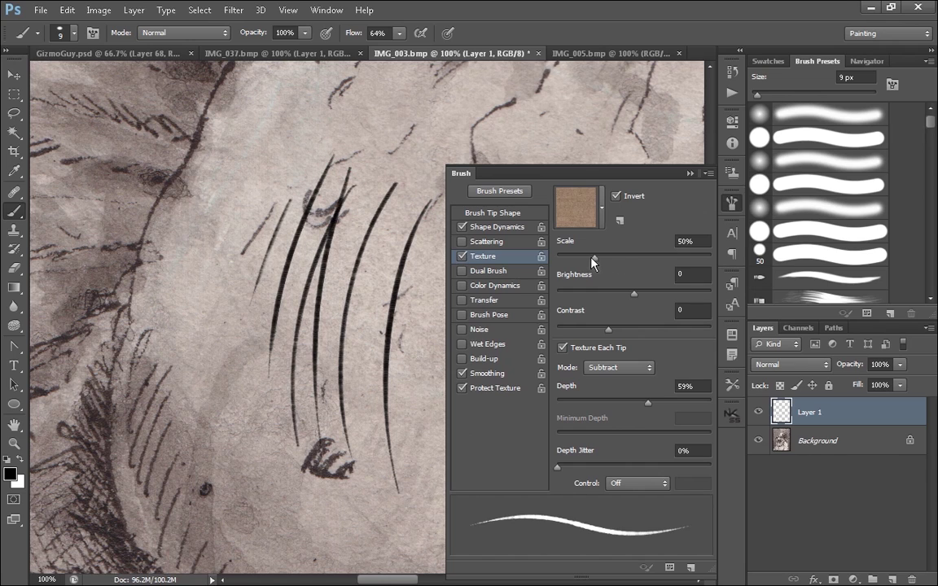
Set the texture scale to 94% and paint more long strokes beside the row, comparing them at 200% zoom.
left_click_drag(626, 258, 629, 257)
left_click_drag(282, 150, 238, 366)
key("ctrl+z")
left_click_drag(293, 164, 270, 406)
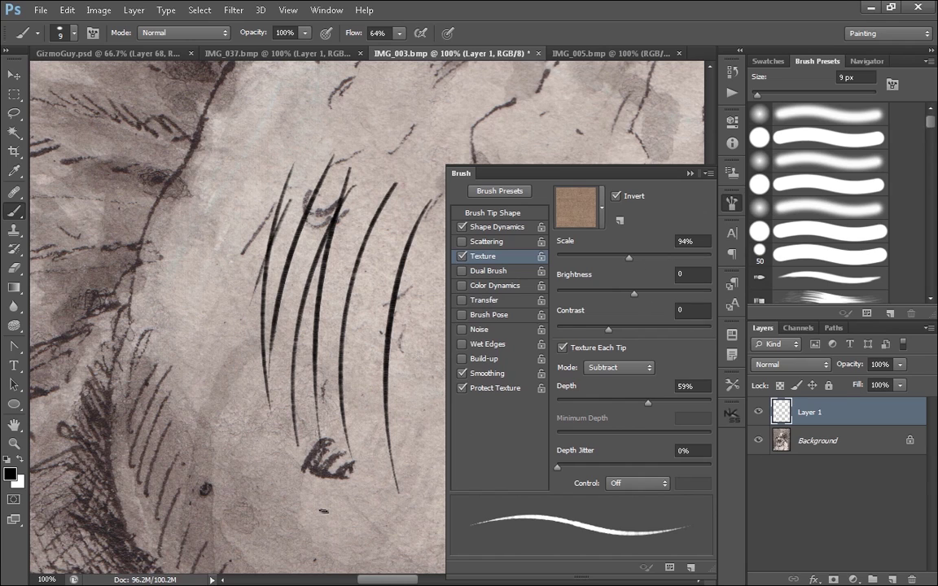
left_click_drag(281, 477, 275, 165)
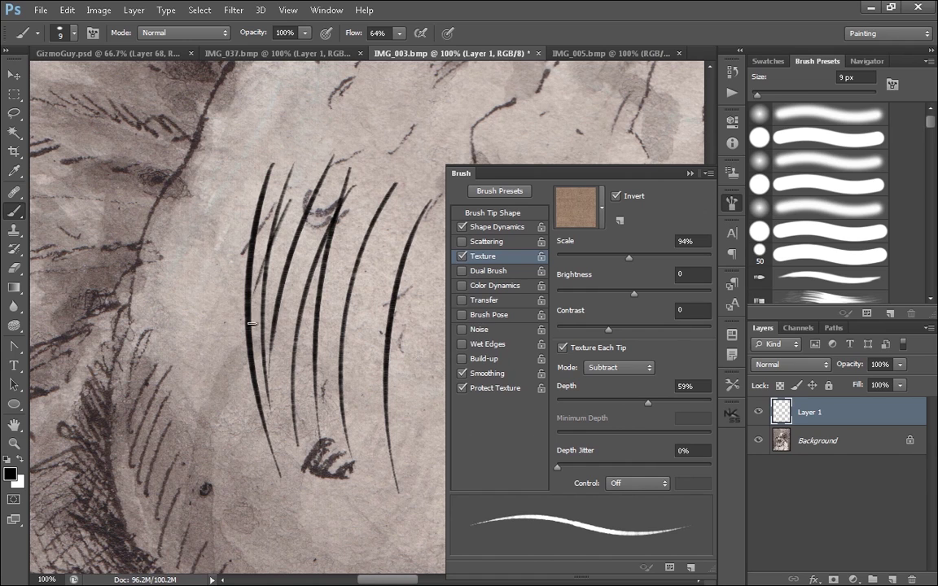
key("ctrl+plus")
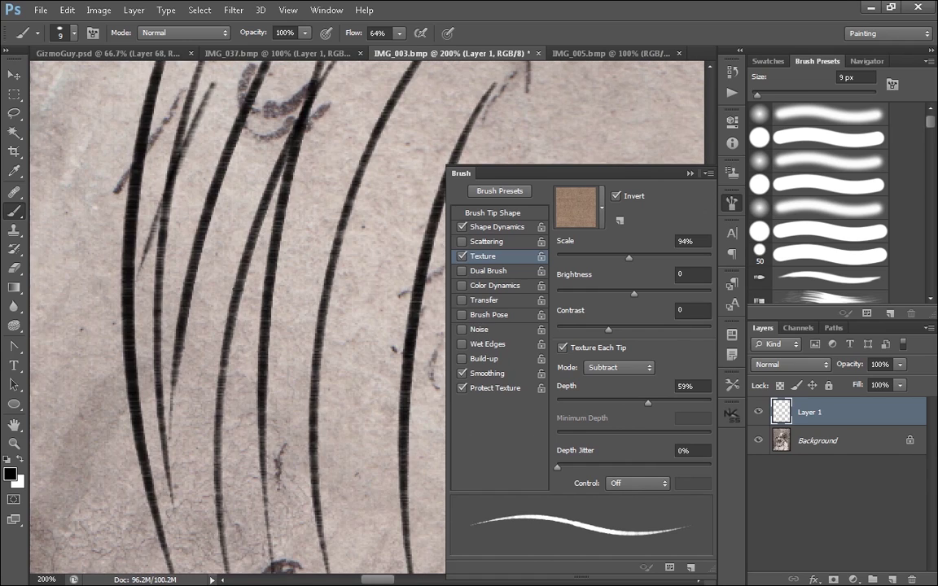
Switch the brush texture to the grey streaked pattern and paint a long curved stroke among the others.
left_click(602, 208)
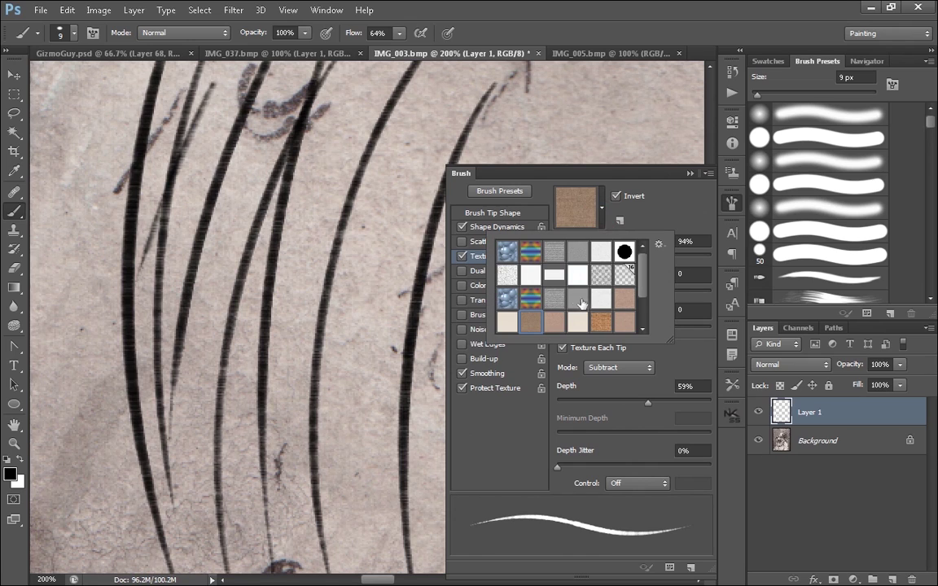
double_click(500, 272)
left_click_drag(400, 173, 361, 534)
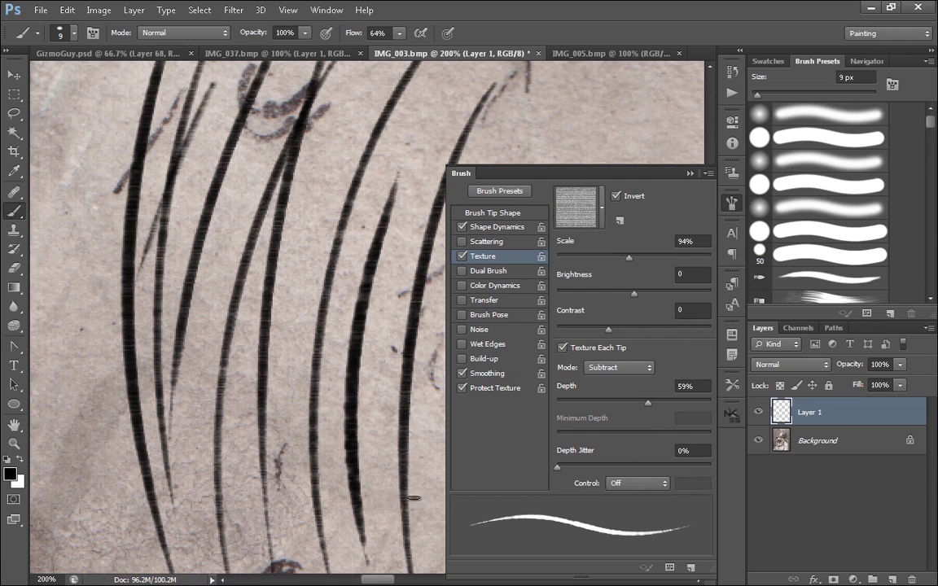
Try the pale grainy texture pattern with several overlapping long strokes, and clear all test strokes from Layer 1.
left_click(602, 209)
left_click(604, 253)
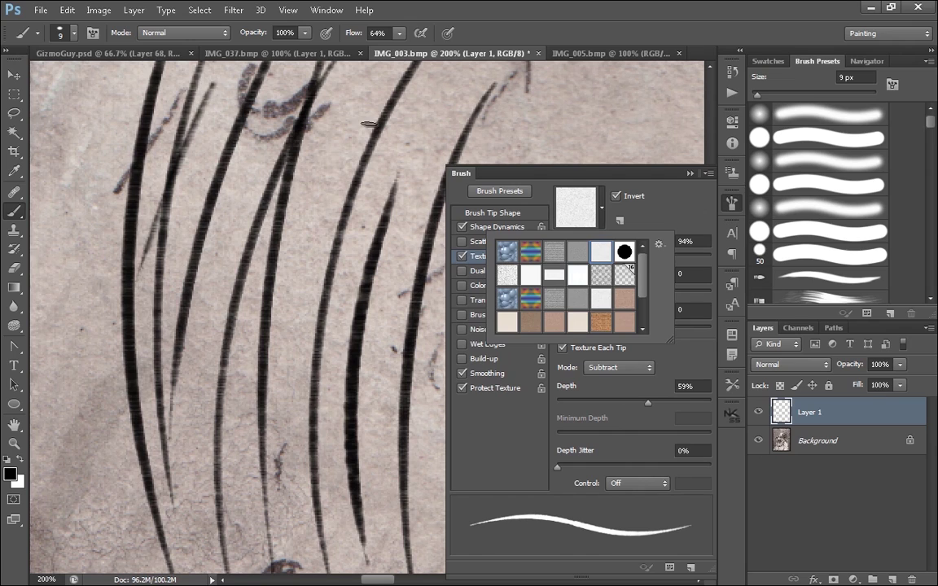
left_click_drag(364, 131, 322, 492)
left_click_drag(319, 77, 252, 443)
left_click_drag(361, 105, 296, 407)
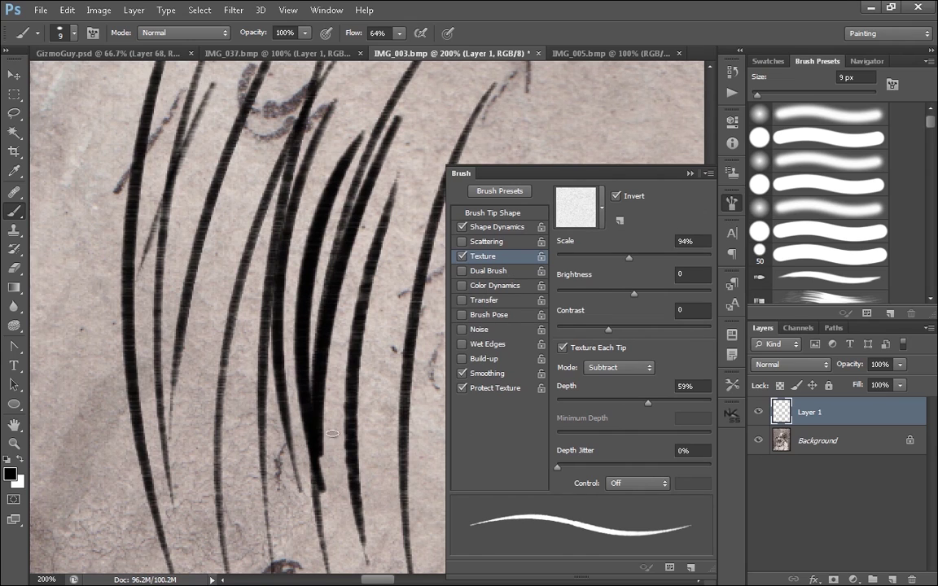
mouse_move(398, 75)
left_mouse_down()
mouse_move(334, 460)
mouse_move(447, 120)
left_mouse_up()
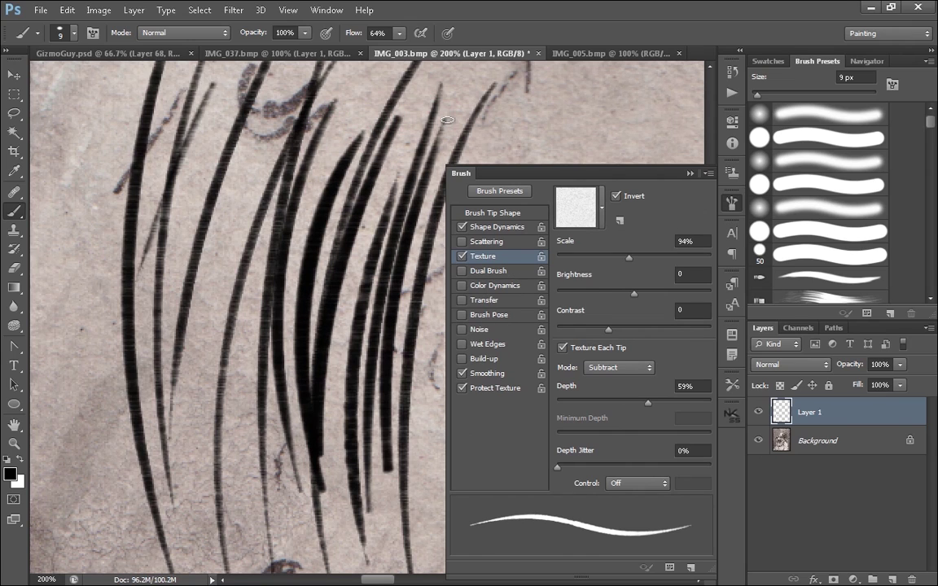
key("Delete")
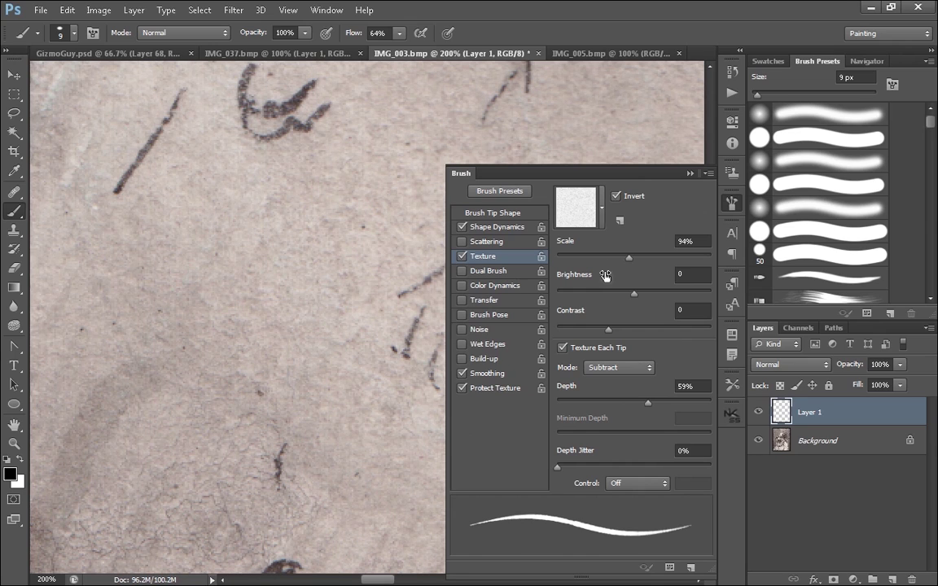
Turn off the brush texture and paint a row of seven long downward strokes of varying thickness beneath the scanned marks.
left_click(462, 257)
left_click_drag(248, 122, 211, 501)
mouse_move(310, 120)
left_mouse_down()
mouse_move(282, 333)
mouse_move(276, 544)
left_mouse_up()
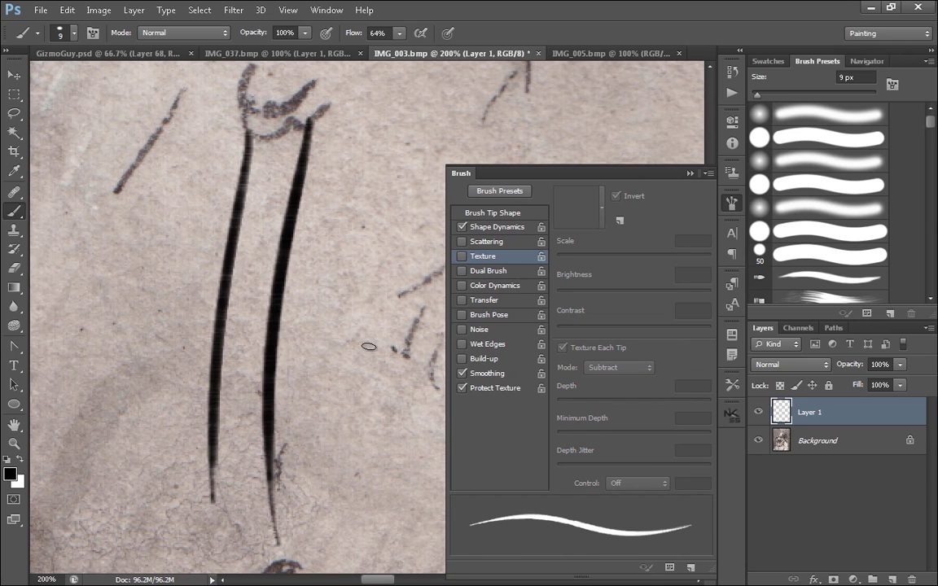
left_click_drag(370, 89, 319, 480)
left_click_drag(400, 133, 350, 499)
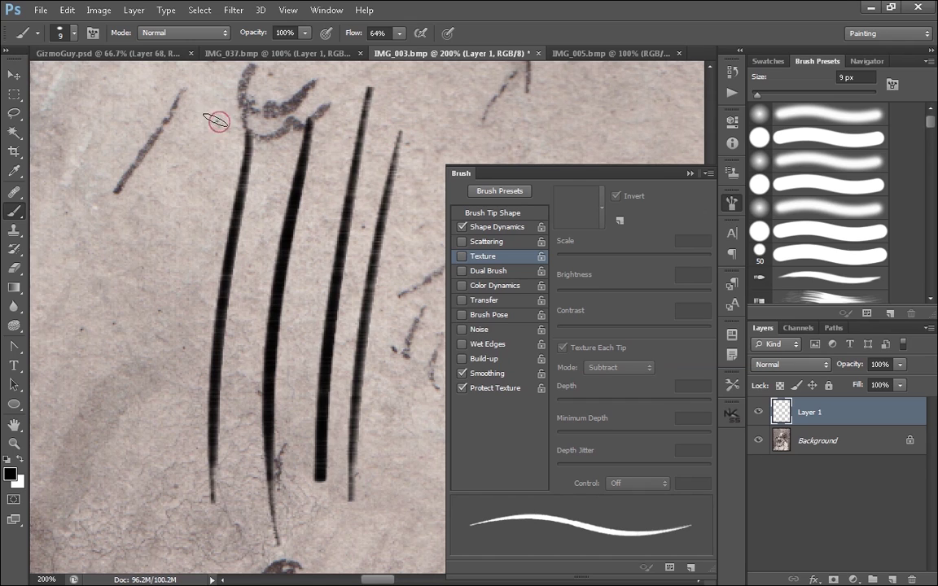
left_click_drag(217, 123, 159, 496)
left_click_drag(167, 118, 113, 419)
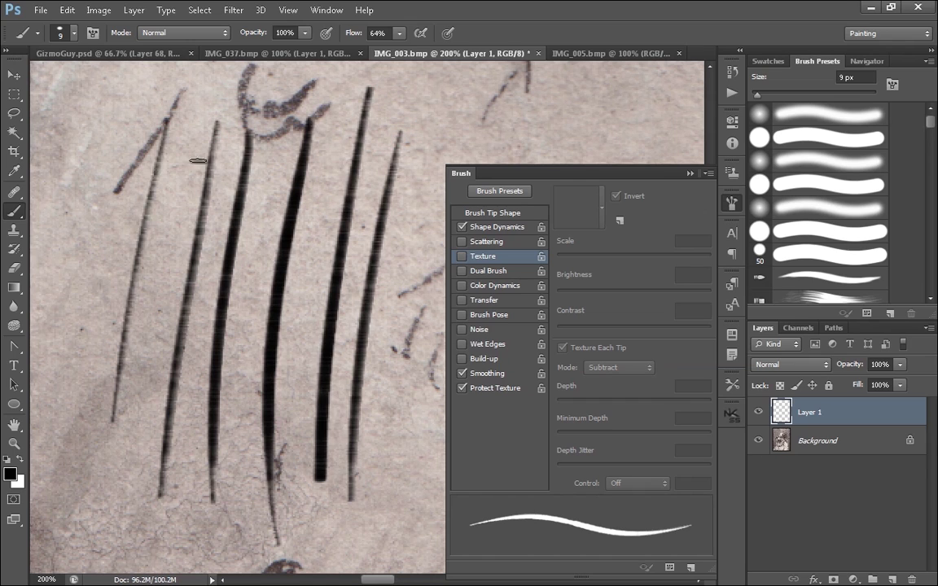
left_click_drag(186, 137, 132, 513)
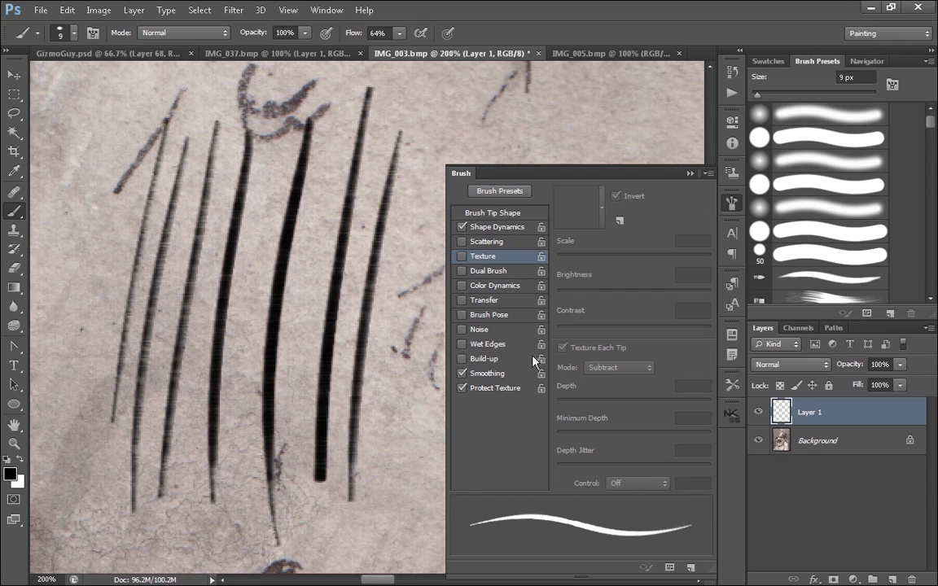
Set the brush's roundness jitter to 0% and try several long downward strokes among the existing row, undoing each attempt.
left_click(503, 216)
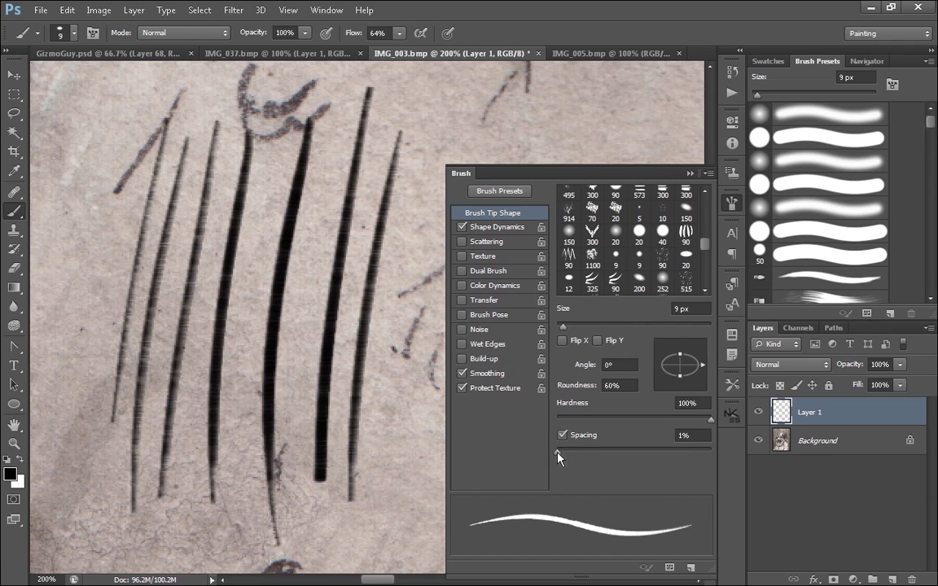
left_click(497, 227)
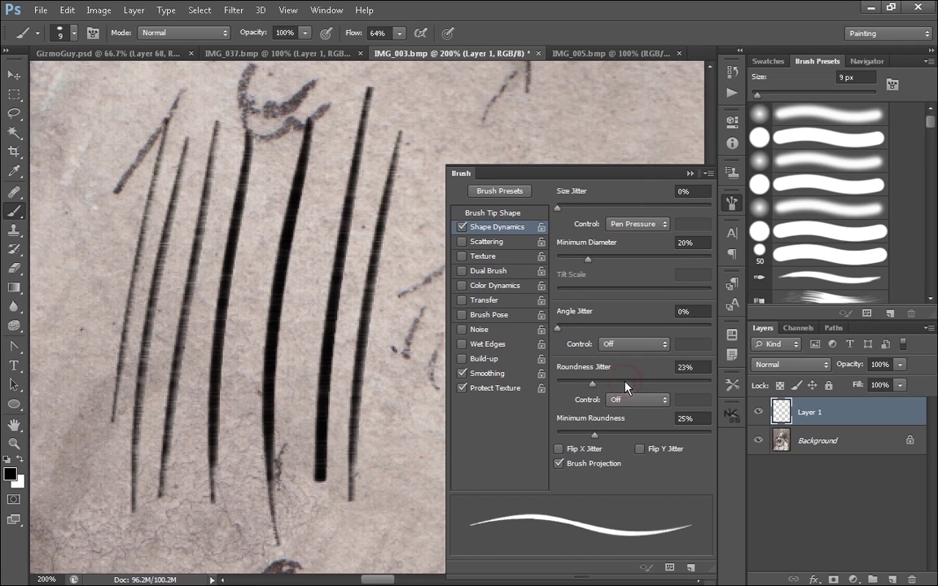
left_click_drag(626, 385, 558, 381)
left_click_drag(429, 122, 375, 466)
key("ctrl+z")
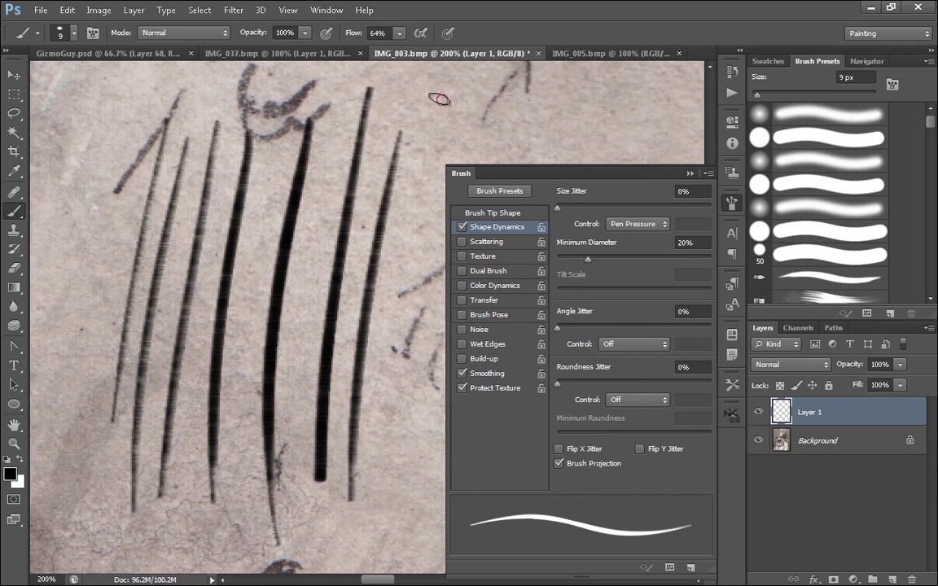
mouse_move(438, 98)
left_mouse_down()
mouse_move(382, 490)
mouse_move(371, 435)
mouse_move(366, 491)
left_mouse_up()
key("ctrl+z")
key("ctrl+z")
left_click_drag(282, 137, 222, 505)
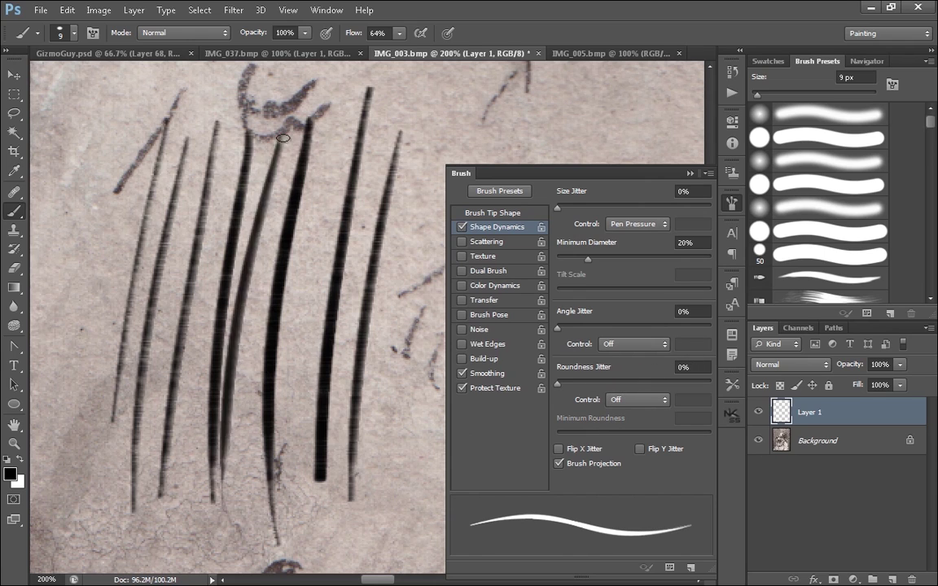
key("ctrl+z")
left_click_drag(147, 117, 93, 487)
key("ctrl+z")
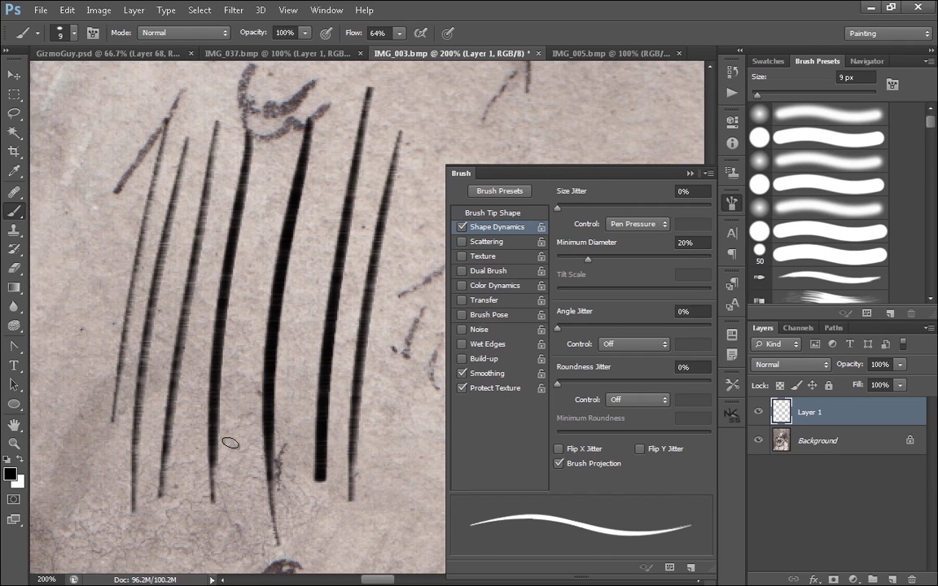
Try an angle jitter of 6%, reduce it to 4%, and paint long downward test strokes at the near end of the row.
left_click_drag(562, 330, 568, 328)
mouse_move(102, 277)
left_mouse_down()
mouse_move(117, 140)
mouse_move(104, 554)
left_mouse_up()
key("ctrl+z")
left_click_drag(116, 143, 92, 488)
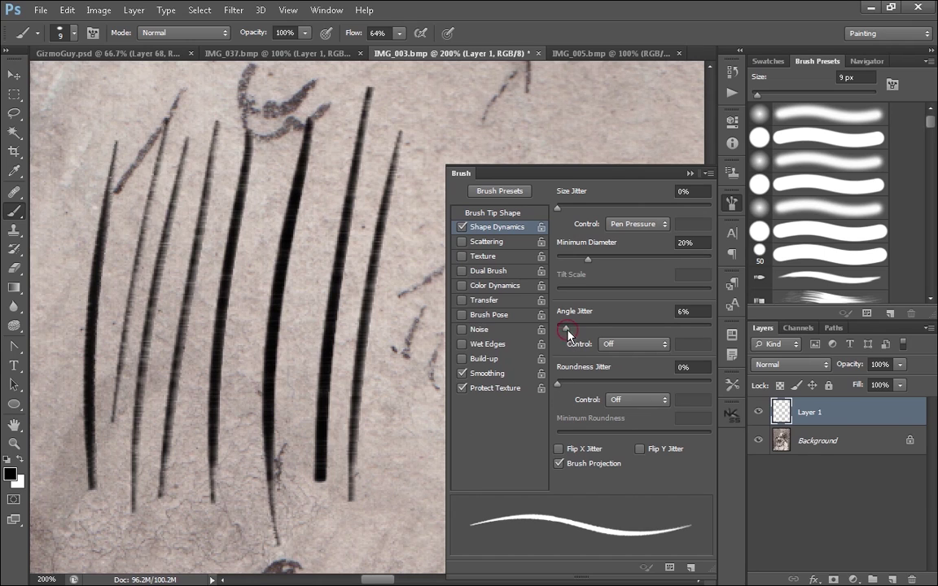
left_click_drag(568, 331, 563, 330)
left_click_drag(83, 146, 65, 491)
key("ctrl+z")
left_click_drag(144, 119, 94, 489)
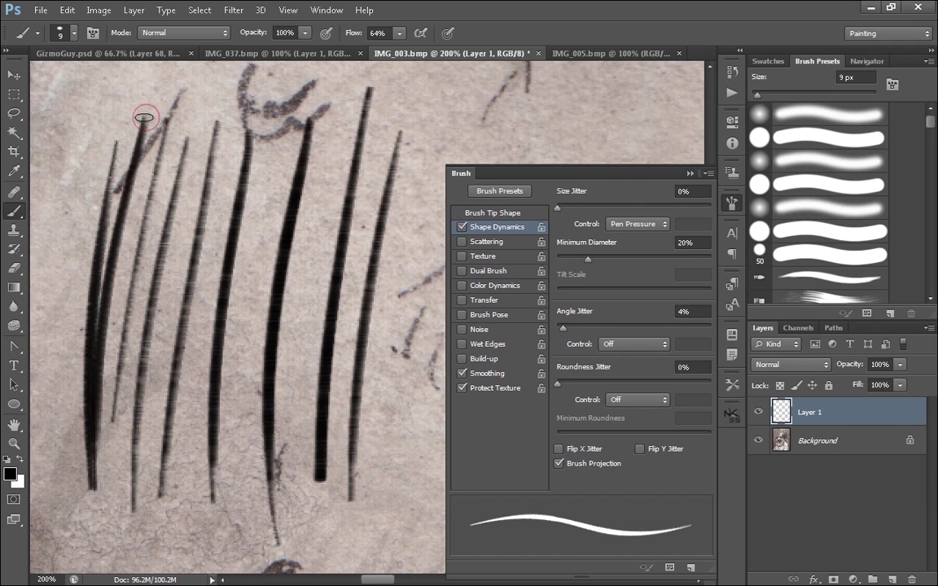
Paint long slanted strokes above the row over the scanned marks, undoing and repeating the unsatisfactory ones.
mouse_move(250, 336)
left_mouse_down()
mouse_move(269, 422)
mouse_move(336, 444)
left_mouse_up()
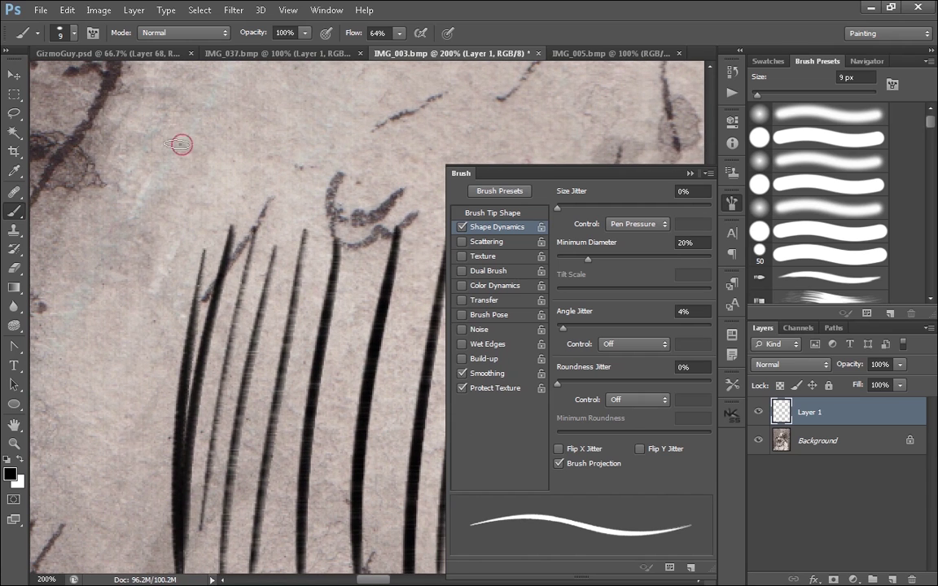
left_click_drag(181, 145, 128, 465)
left_click_drag(224, 131, 135, 486)
mouse_move(359, 313)
left_mouse_down()
mouse_move(240, 462)
mouse_move(204, 481)
left_mouse_up()
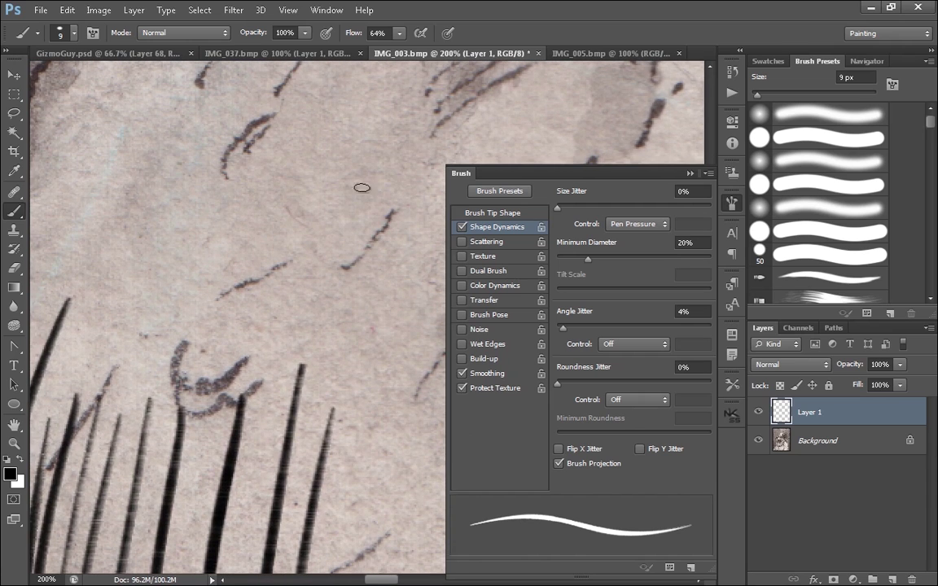
left_click_drag(361, 202, 250, 527)
left_click_drag(350, 167, 237, 455)
key("ctrl+z")
left_click_drag(334, 133, 167, 355)
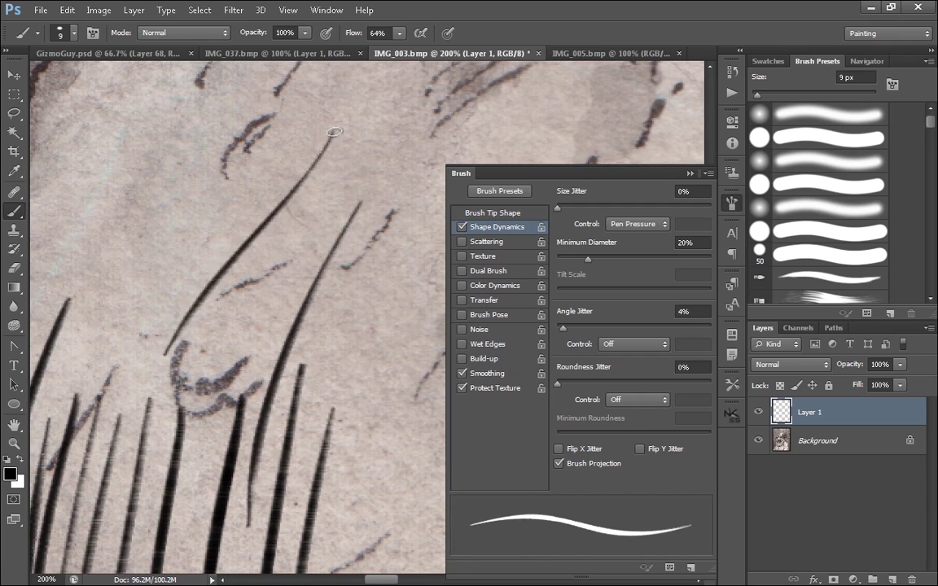
key("ctrl+z")
mouse_move(332, 129)
left_mouse_down()
mouse_move(149, 343)
mouse_move(334, 159)
left_mouse_up()
key("ctrl+z")
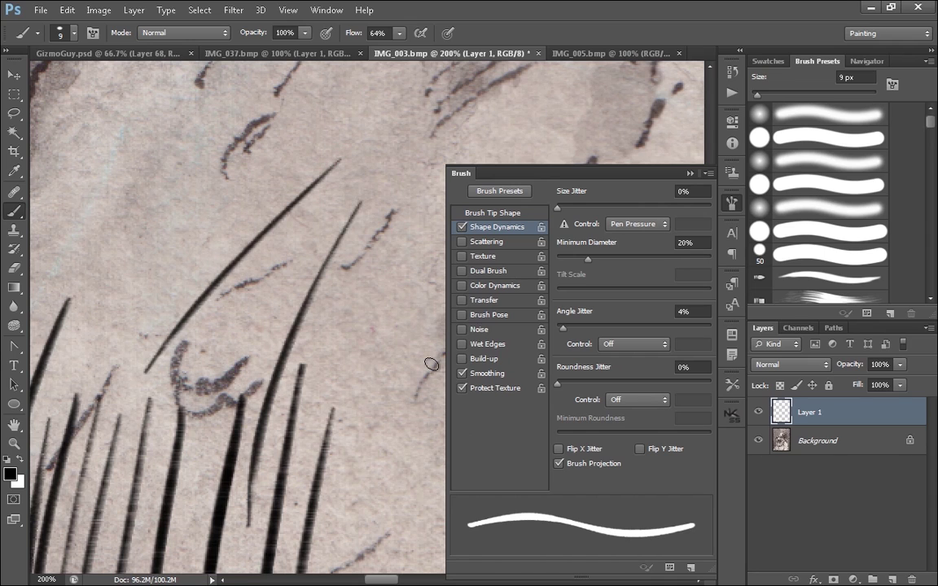
Try Scattering on the brush with a long curved test stroke, undo the stroke and turn Scattering off.
left_click(486, 241)
mouse_move(185, 407)
left_mouse_down()
mouse_move(241, 122)
mouse_move(221, 493)
left_mouse_up()
key("ctrl+z")
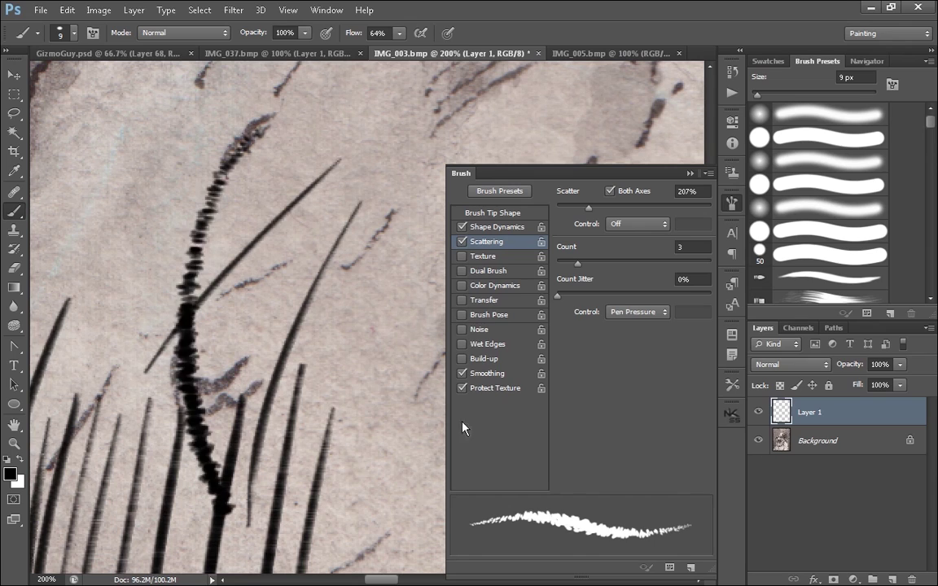
key("ctrl+z")
left_click(461, 241)
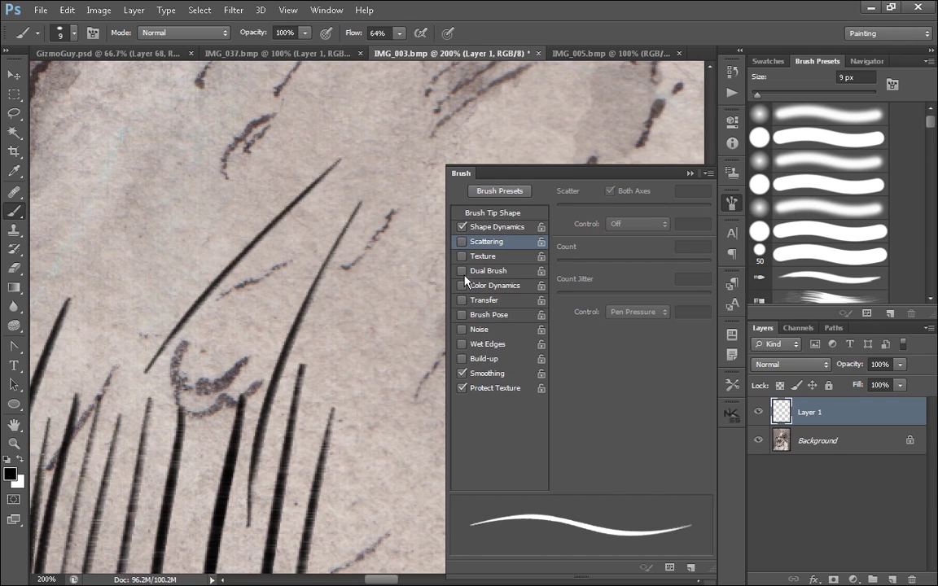
Enable Dual Brush with the 45 px slanted leaf-shaped tip and set its spacing to 195%.
left_click(509, 272)
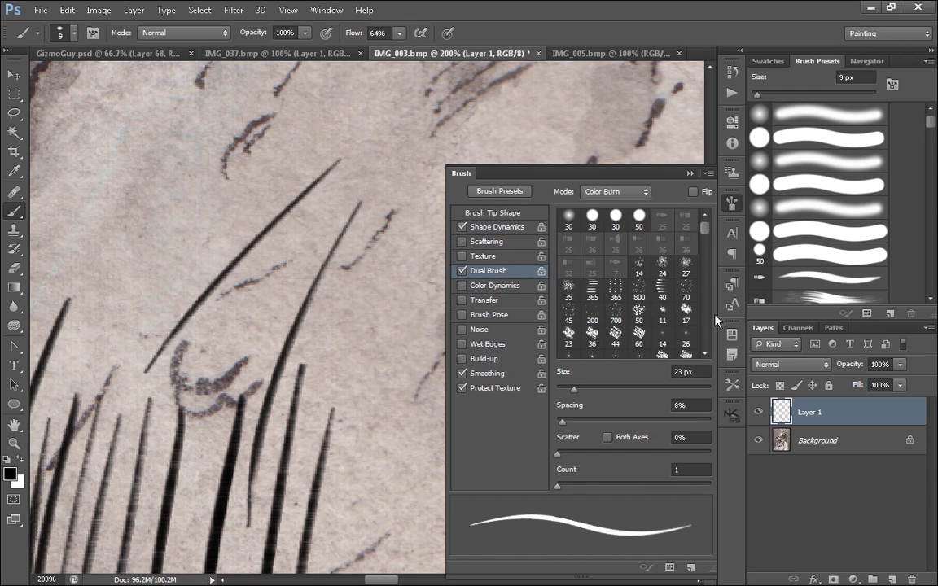
scroll(633, 290, "down", 5)
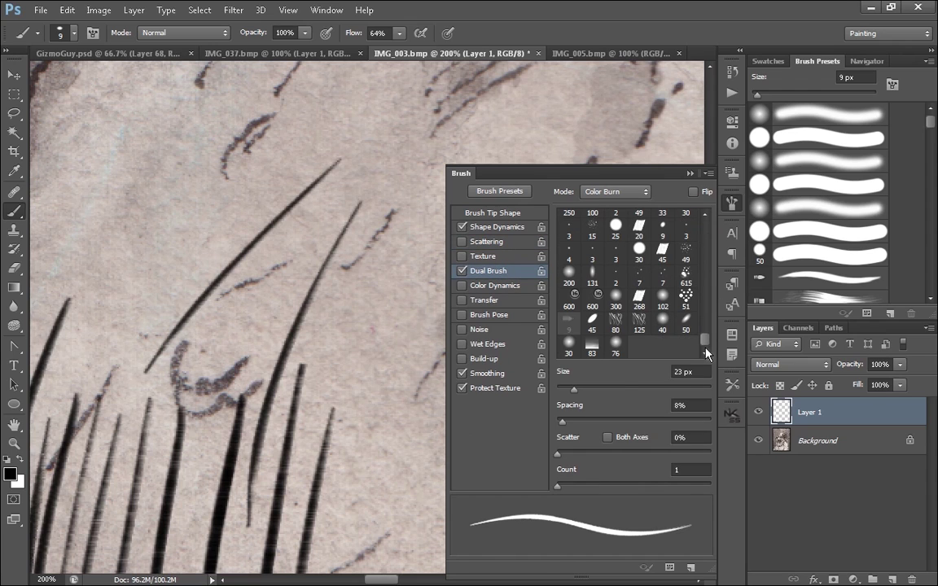
left_click(592, 322)
left_click_drag(560, 421, 591, 421)
mouse_move(651, 422)
left_mouse_down()
mouse_move(670, 422)
mouse_move(632, 422)
mouse_move(681, 421)
mouse_move(625, 421)
mouse_move(671, 422)
left_mouse_up()
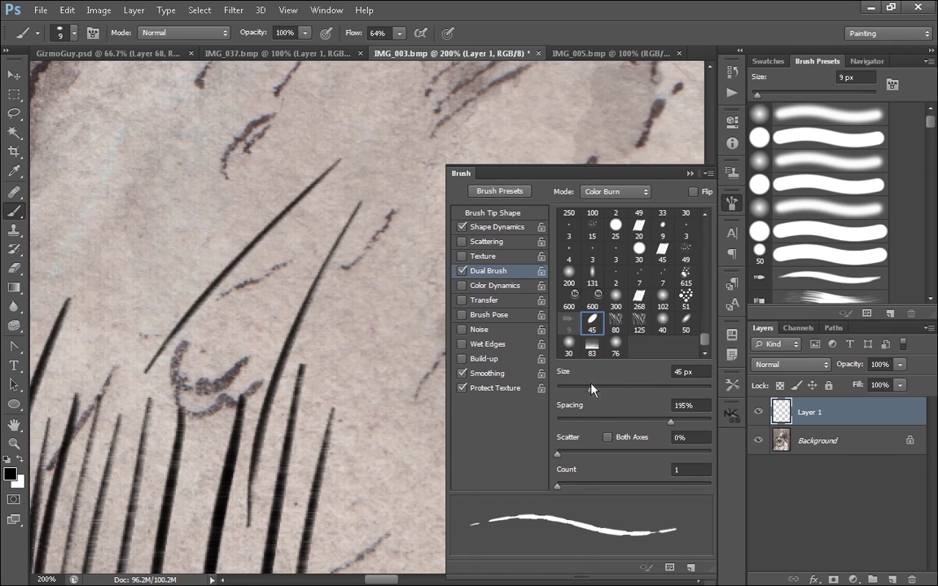
Tune the dual brush through several size and spacing combinations, settling on 8 px size, 47% spacing and 76% scatter.
left_click_drag(593, 391, 564, 391)
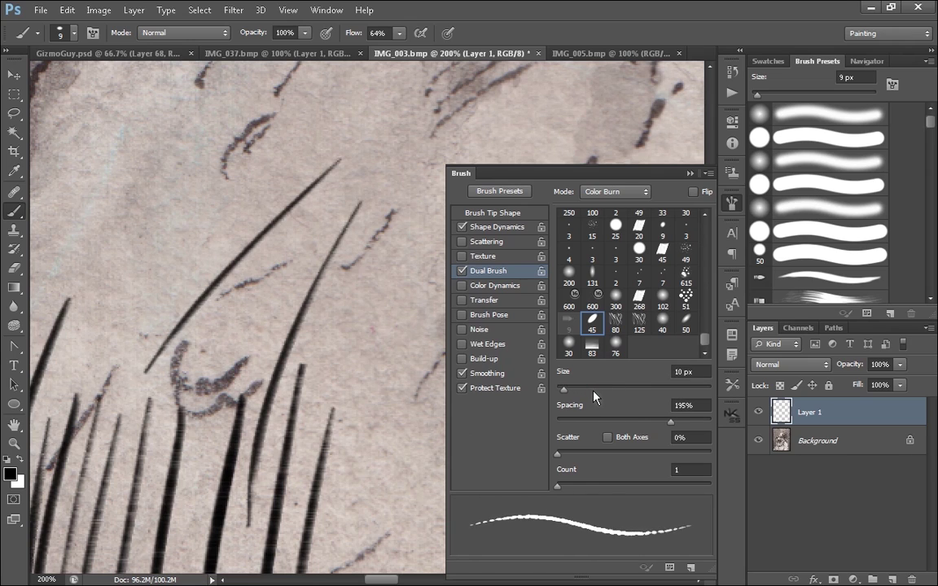
left_click_drag(668, 422, 688, 422)
mouse_move(560, 455)
left_mouse_down()
mouse_move(635, 455)
mouse_move(557, 454)
mouse_move(569, 457)
left_mouse_up()
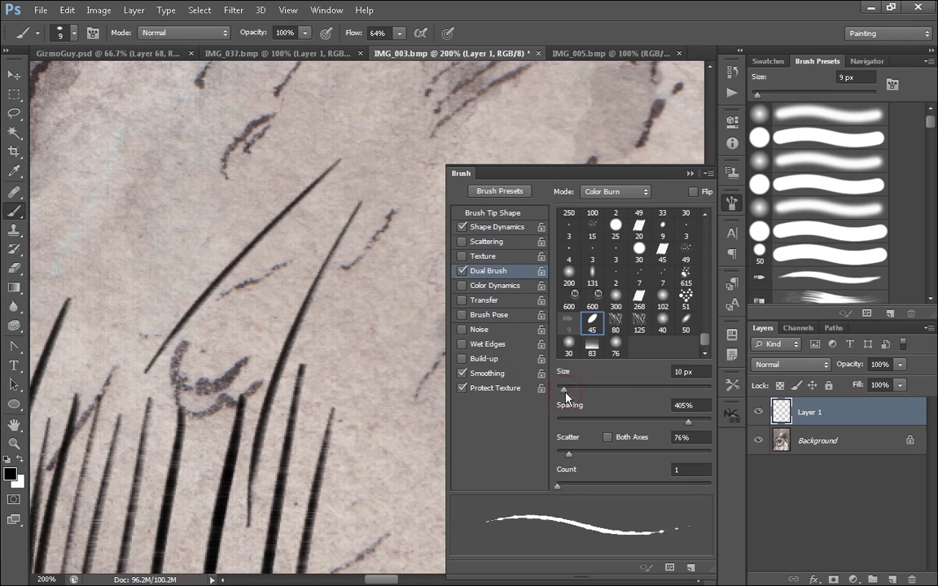
left_click_drag(564, 392, 608, 391)
mouse_move(687, 422)
left_mouse_down()
mouse_move(706, 422)
mouse_move(596, 422)
mouse_move(626, 423)
left_mouse_up()
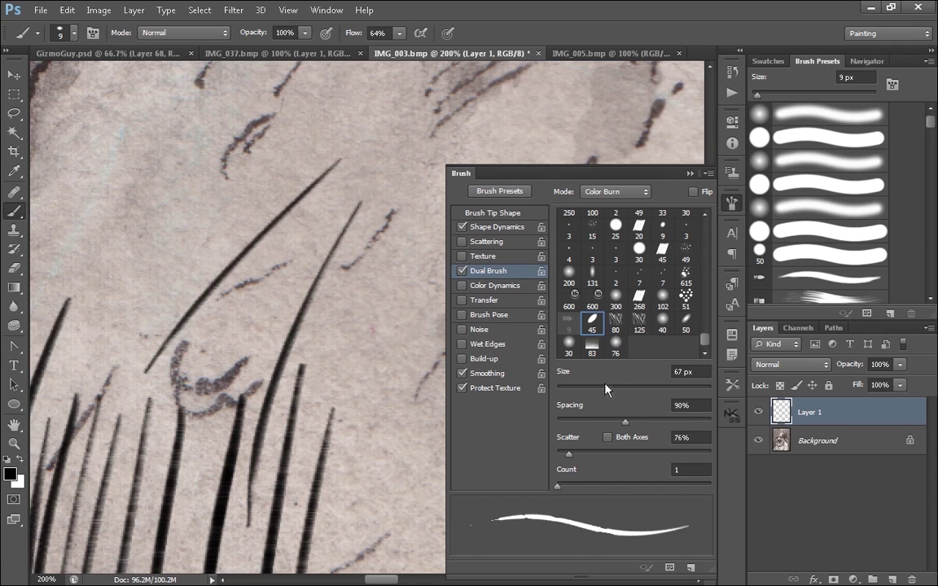
left_click_drag(608, 390, 562, 389)
left_click_drag(626, 423, 593, 422)
Try repeated long slanted strokes with the dual brush beside and across the existing lines, undoing the attempts.
left_click_drag(397, 165, 345, 480)
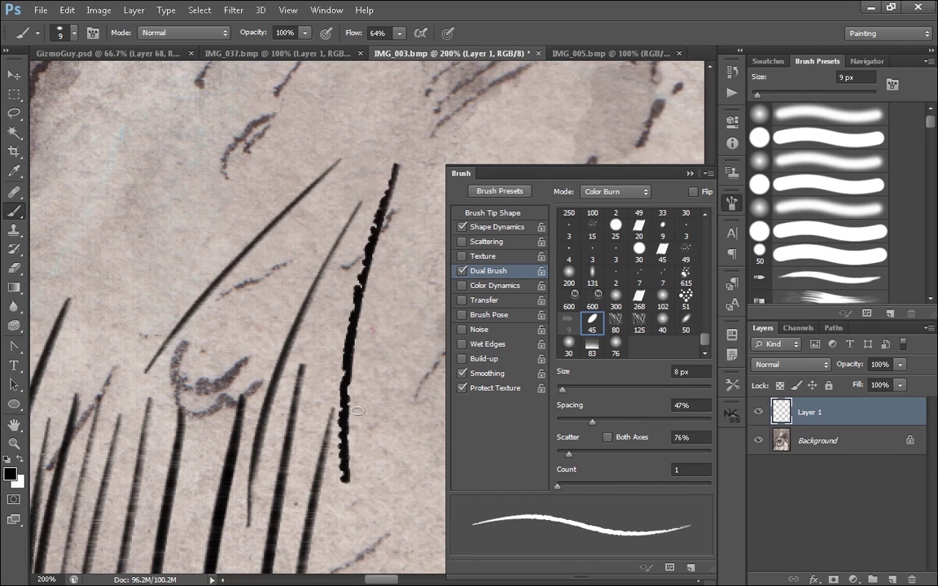
key("ctrl+z")
left_click_drag(393, 147, 331, 468)
key("ctrl+z")
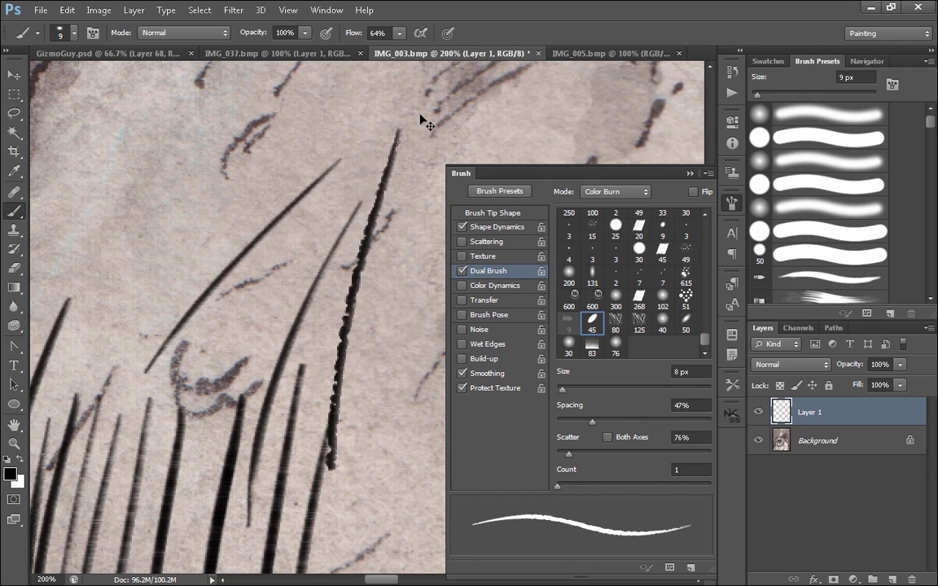
key("ctrl+z")
mouse_move(421, 124)
left_mouse_down()
mouse_move(322, 494)
mouse_move(315, 467)
left_mouse_up()
key("ctrl+z")
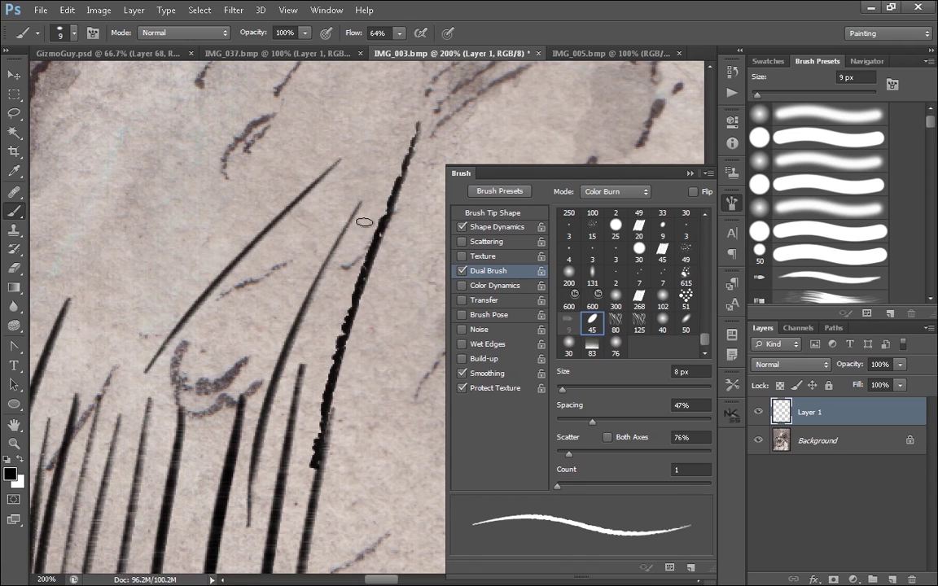
key("ctrl+z")
left_click_drag(324, 132, 202, 352)
key("ctrl+z")
mouse_move(371, 115)
left_mouse_down()
mouse_move(172, 379)
mouse_move(225, 342)
mouse_move(183, 425)
left_mouse_up()
key("ctrl+z")
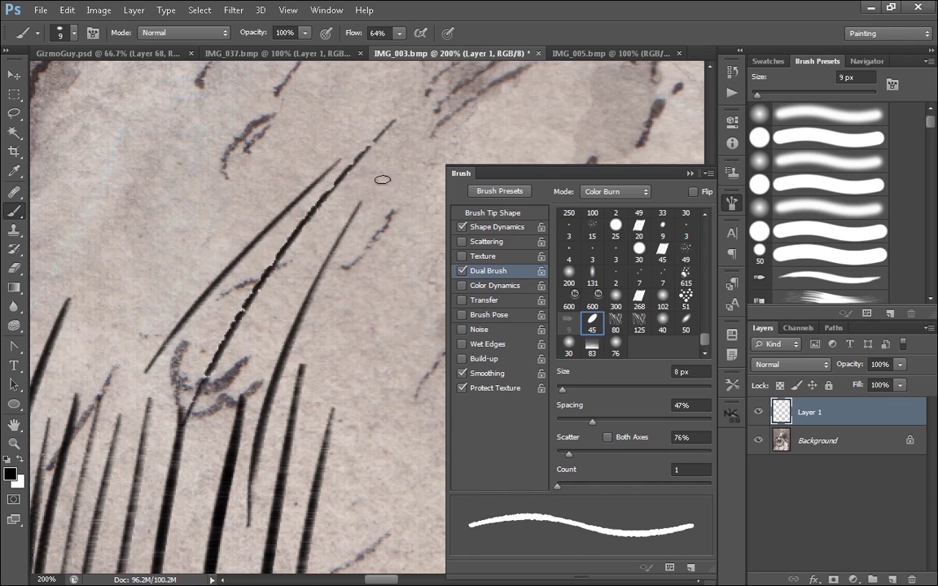
Paint four more long rough-edged strokes with the scattered dual brush over the slanted lines.
left_click_drag(381, 133, 287, 452)
left_click_drag(255, 97, 160, 413)
mouse_move(346, 142)
left_mouse_down()
mouse_move(283, 290)
mouse_move(254, 443)
left_mouse_up()
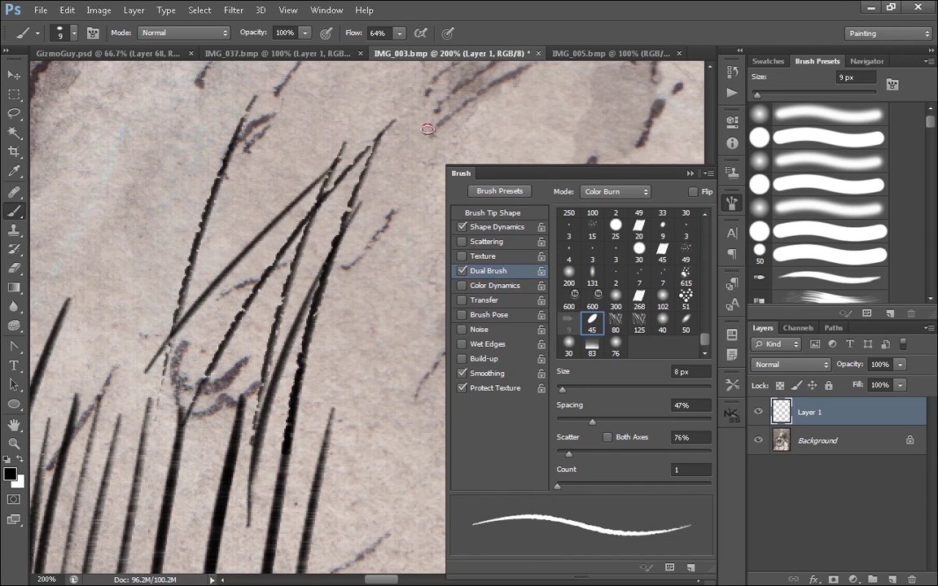
left_click_drag(427, 129, 326, 466)
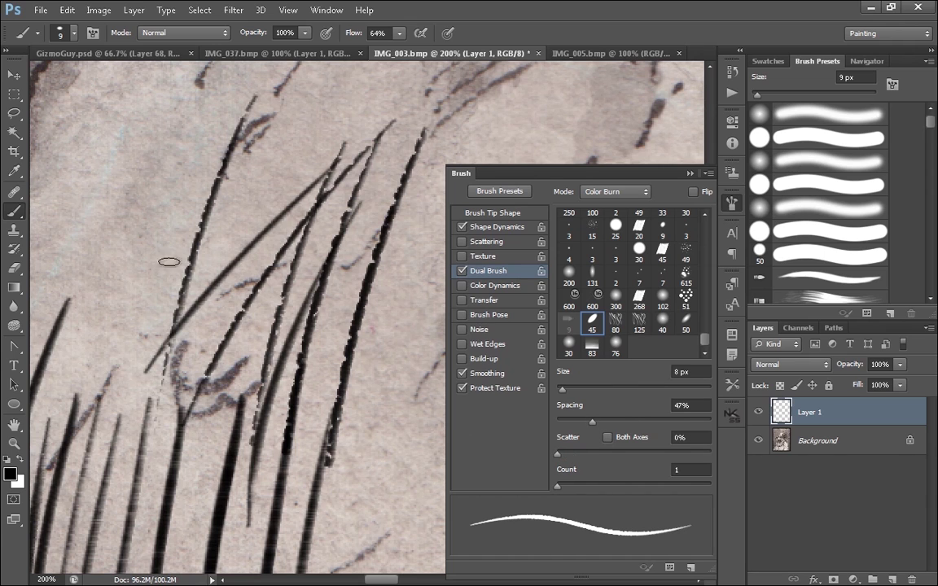
Set the dual brush scatter to 0% and paint several long strokes around the earlier test lines.
left_click_drag(168, 112, 142, 545)
left_click_drag(185, 129, 144, 381)
mouse_move(218, 444)
left_mouse_down()
mouse_move(289, 469)
mouse_move(287, 479)
left_mouse_up()
left_click_drag(352, 248, 287, 380)
left_click_drag(397, 155, 232, 506)
left_click_drag(422, 436, 355, 464)
left_click_drag(397, 157, 249, 438)
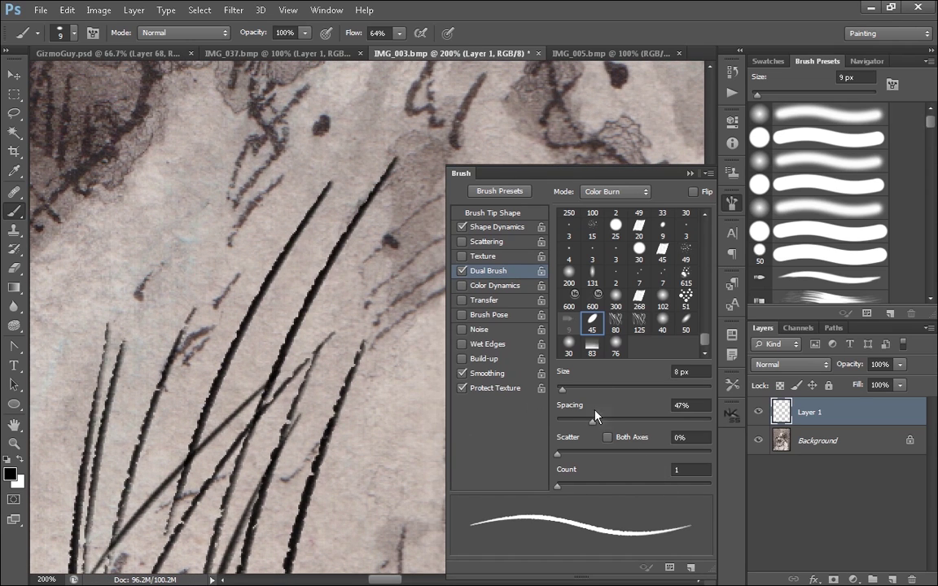
Reduce the dual brush spacing to 36% and paint a group of long slanted strokes among the test lines.
left_click_drag(591, 424, 584, 424)
mouse_move(243, 153)
left_mouse_down()
mouse_move(192, 326)
mouse_move(163, 493)
left_mouse_up()
left_click_drag(294, 159, 207, 453)
mouse_move(320, 435)
left_mouse_down()
mouse_move(283, 191)
mouse_move(238, 126)
left_mouse_up()
left_click_drag(320, 131, 221, 410)
left_click_drag(356, 202, 252, 520)
left_click_drag(383, 291, 319, 422)
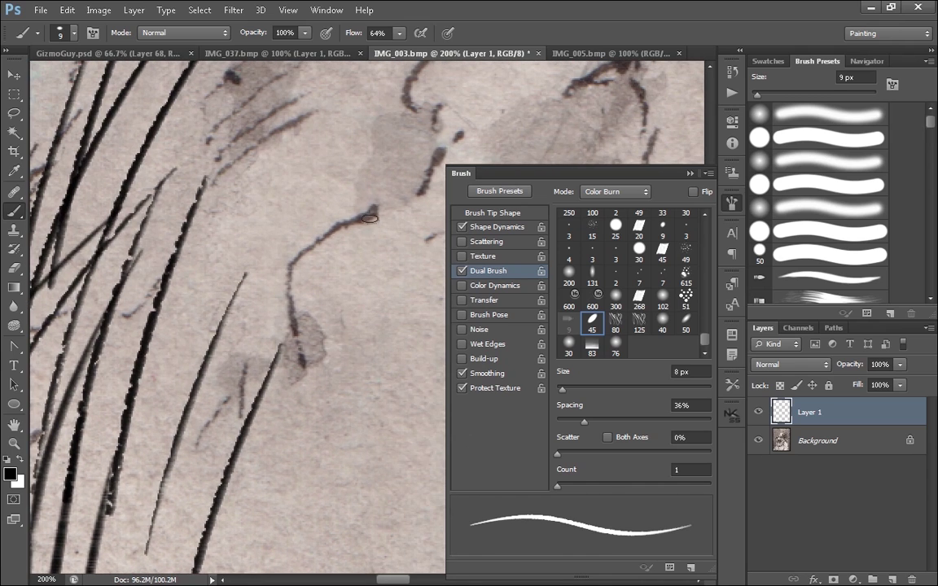
Paint more long curved strokes next to the scanned ink marks to compare line quality.
left_click_drag(376, 209, 304, 478)
mouse_move(338, 404)
left_mouse_down()
mouse_move(326, 424)
mouse_move(336, 409)
left_mouse_up()
mouse_move(337, 145)
left_mouse_down()
mouse_move(252, 450)
mouse_move(234, 371)
left_mouse_up()
mouse_move(287, 342)
left_mouse_down()
mouse_move(335, 502)
mouse_move(287, 375)
left_mouse_up()
left_click_drag(389, 204, 258, 384)
left_click_drag(254, 348, 394, 186)
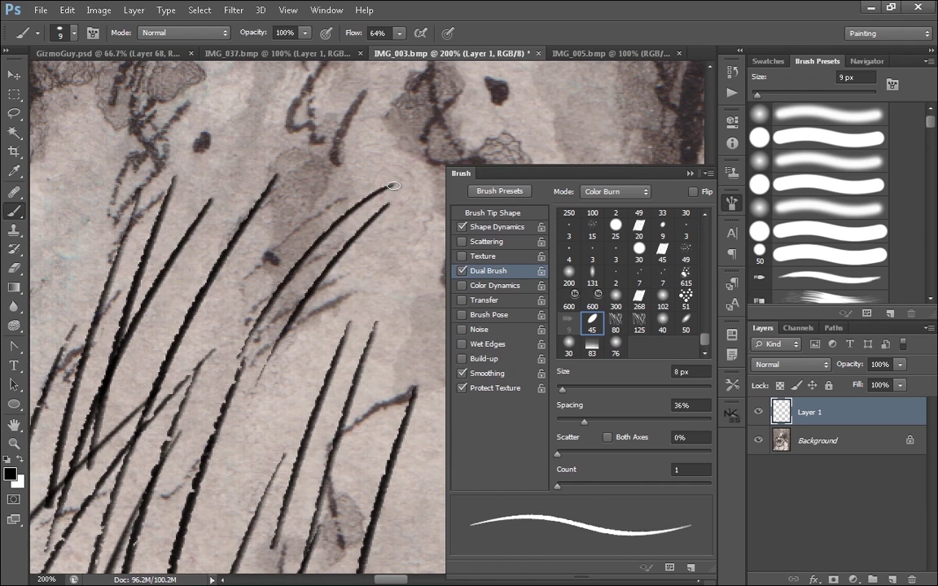
Paint three light slanted hatch lines below the small round wart on the scanned figure.
key("ctrl+minus")
key("ctrl+minus")
key("ctrl+minus")
key("ctrl+minus")
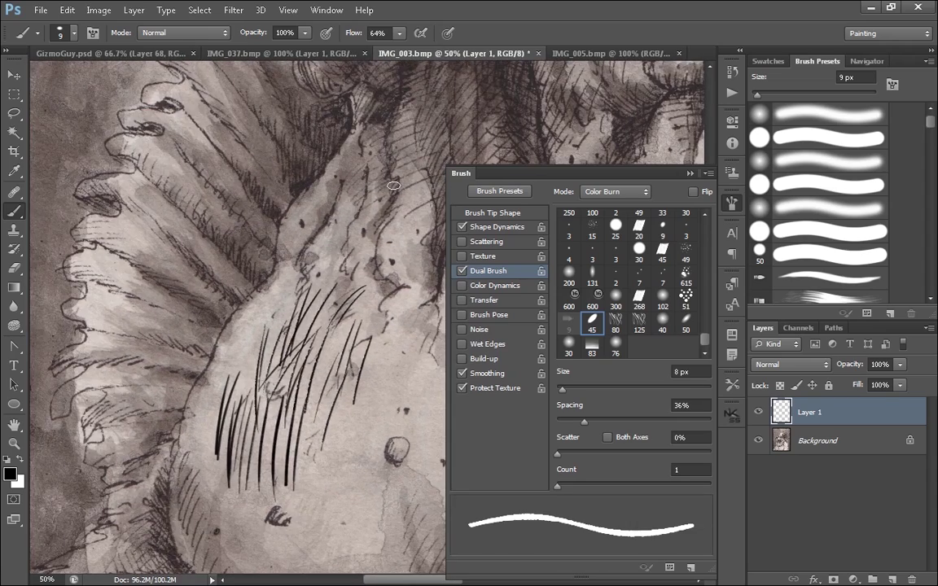
scroll(387, 363, "down", 4)
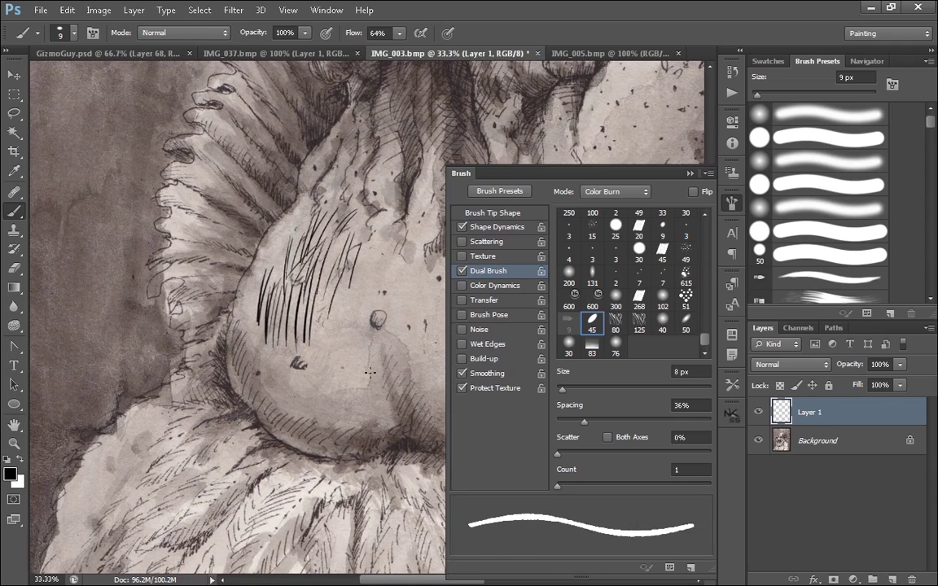
left_click_drag(374, 328, 332, 425)
left_click_drag(377, 344, 342, 419)
left_click_drag(381, 365, 361, 416)
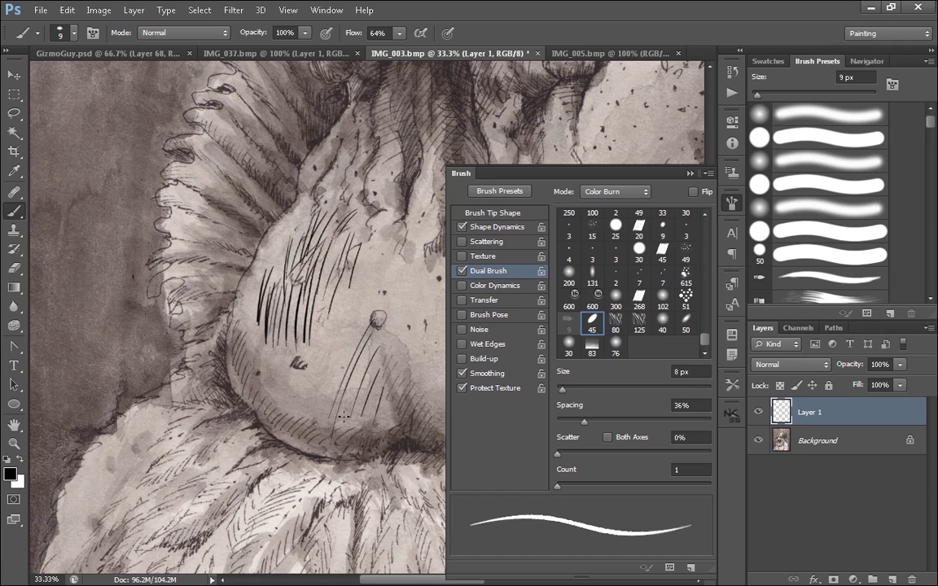
Undo all the black test strokes and sample a dark ink colour from the shaded fold of the scan.
key("ctrl+alt+z")
key("ctrl+alt+z")
key("ctrl+alt+z")
key("ctrl+alt+z")
left_click(403, 441, "alt")
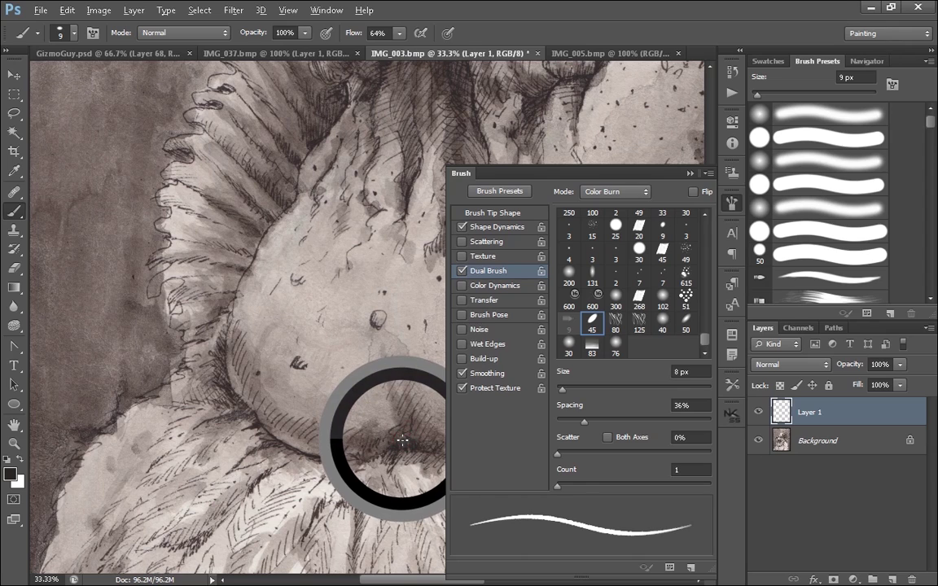
key("ctrl+alt+z")
mouse_move(323, 374)
left_mouse_down()
mouse_move(349, 303)
mouse_move(337, 362)
left_mouse_up()
key("ctrl+z")
Paint short slanted hatch lines around the wart in the sampled colour and set Layer 1's blend mode to Multiply.
mouse_move(362, 323)
left_mouse_down()
mouse_move(338, 413)
mouse_move(357, 404)
left_mouse_up()
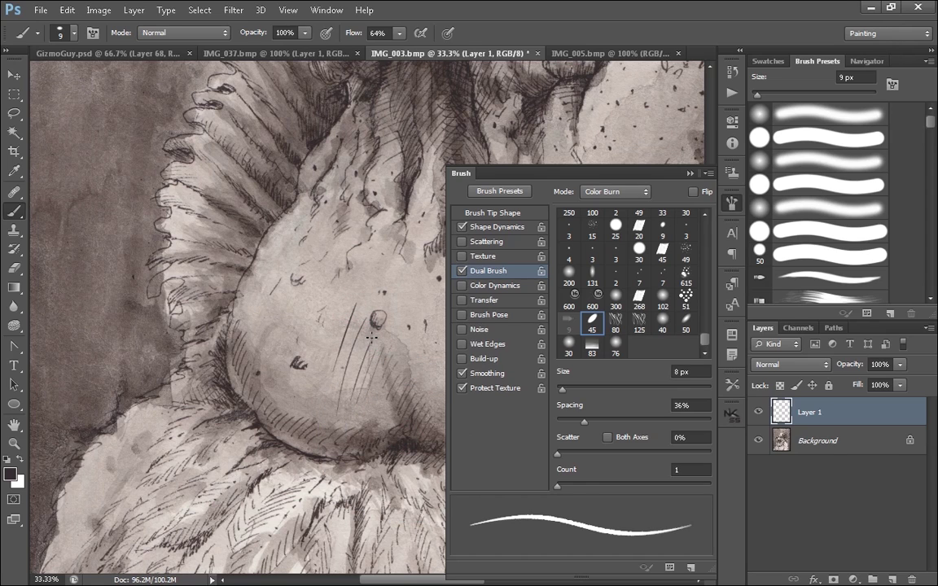
left_click_drag(346, 326, 330, 371)
left_click_drag(351, 343, 338, 380)
left_click_drag(424, 429, 383, 416)
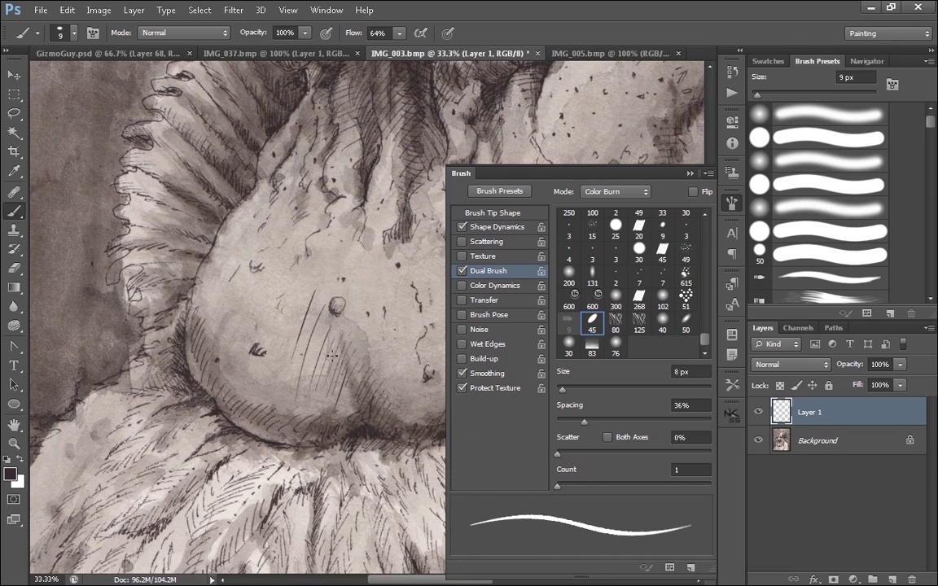
left_click_drag(386, 316, 366, 363)
left_click(787, 365)
left_click(778, 58)
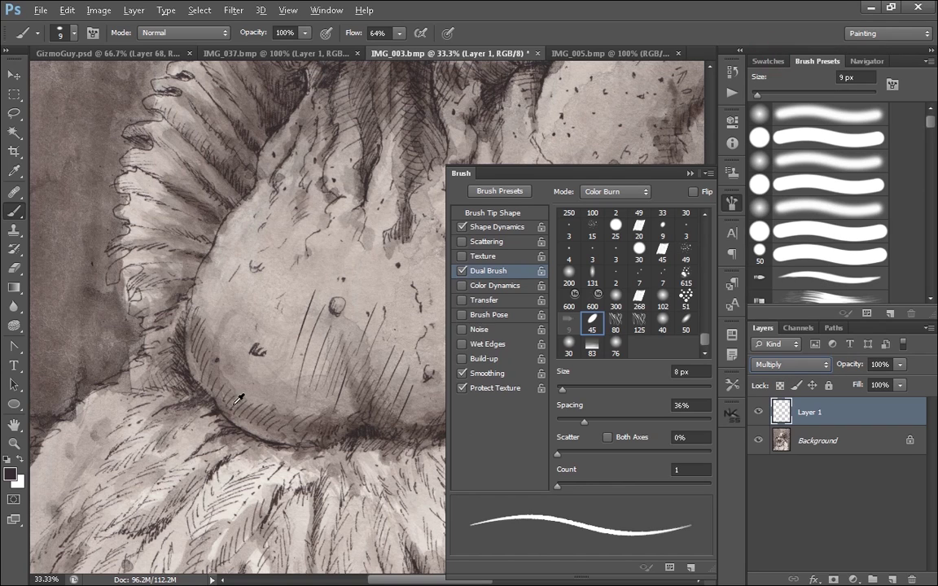
Sample a light grey-brown tone from the scan and paint faint hatch lines down the lower cheek beside the wart.
left_click(169, 426, "alt")
mouse_move(265, 354)
left_mouse_down()
mouse_move(249, 405)
mouse_move(259, 414)
left_mouse_up()
left_click_drag(281, 354, 265, 419)
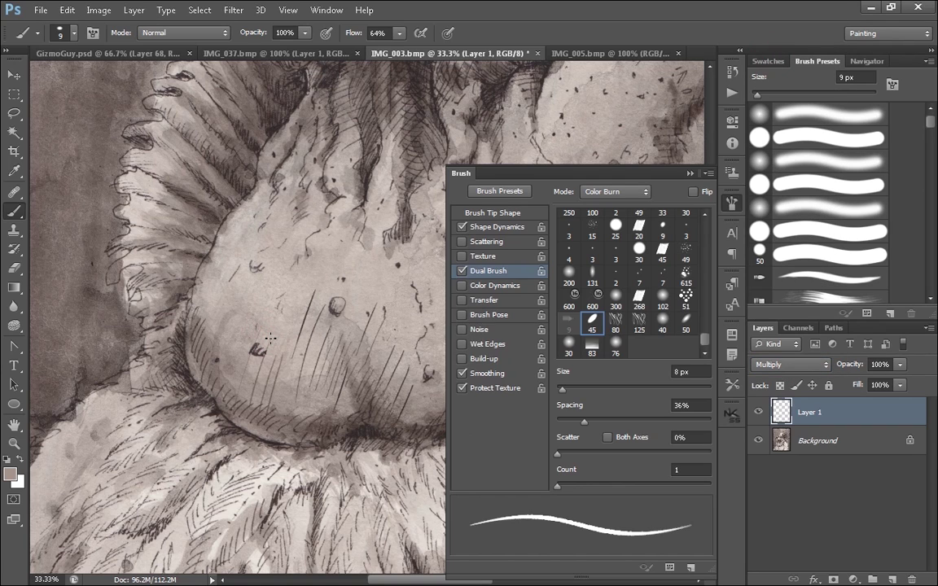
key("ctrl+plus")
key("ctrl+plus")
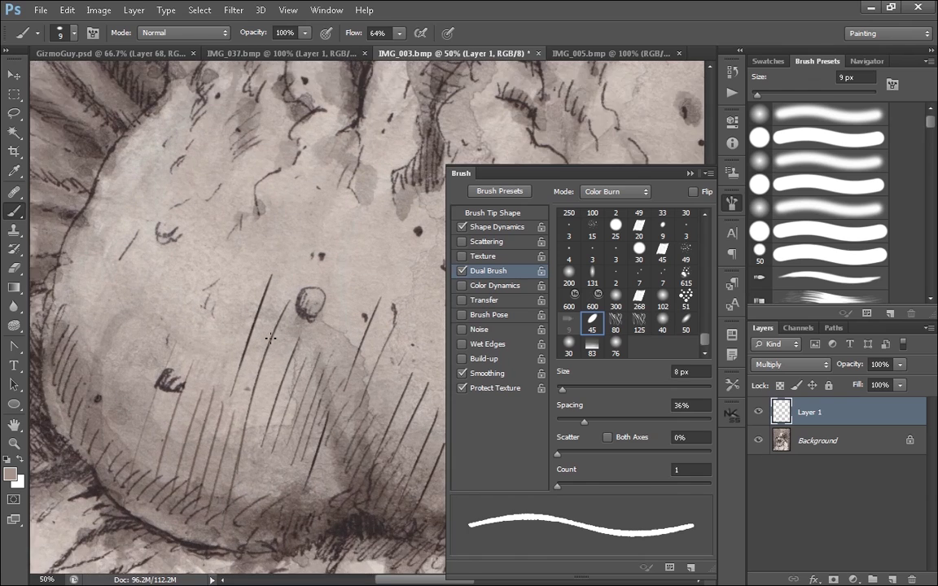
left_click_drag(208, 401, 260, 411)
Lower the brush flow to 35% and paint long slanted hatch lines across the cheek around the small marks.
left_click(395, 38)
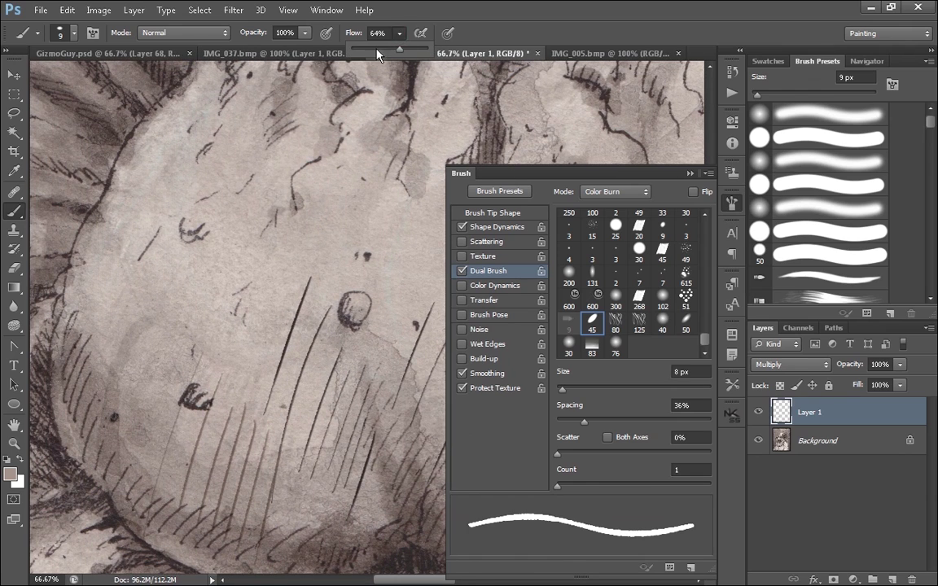
left_click(379, 53)
left_click(221, 242)
mouse_move(215, 257)
left_mouse_down()
mouse_move(157, 412)
mouse_move(163, 447)
left_mouse_up()
left_click_drag(233, 278, 179, 440)
mouse_move(250, 301)
left_mouse_down()
mouse_move(215, 426)
mouse_move(229, 454)
left_mouse_up()
left_click_drag(290, 295, 249, 413)
mouse_move(145, 226)
left_mouse_down()
mouse_move(105, 371)
mouse_move(107, 417)
left_mouse_up()
left_click_drag(166, 250, 129, 443)
left_click_drag(251, 162, 185, 311)
mouse_move(273, 189)
left_mouse_down()
mouse_move(216, 325)
mouse_move(234, 316)
left_mouse_up()
left_click_drag(310, 204, 271, 313)
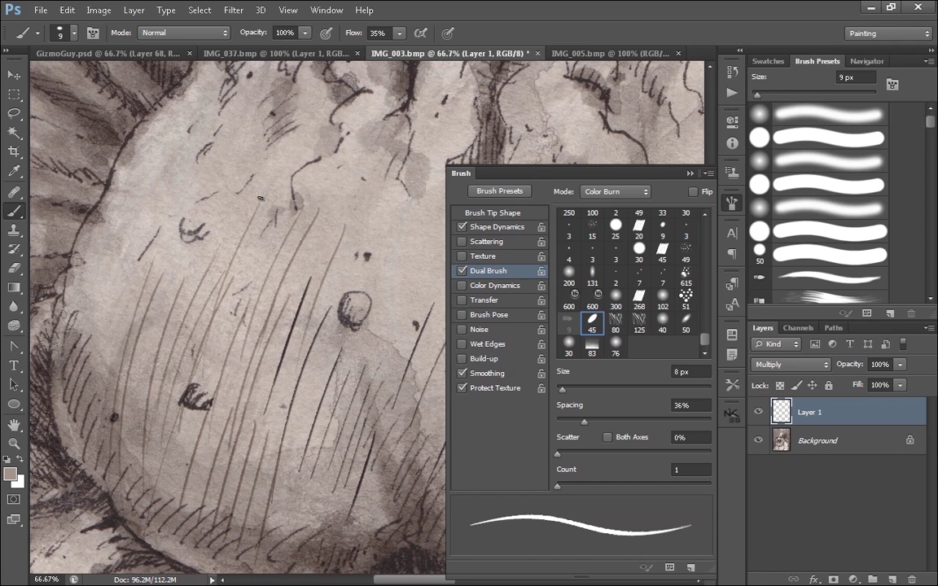
Add short hatch lines along the cheek's outer contour and undo all the painted hatching on Layer 1.
key("ctrl+minus")
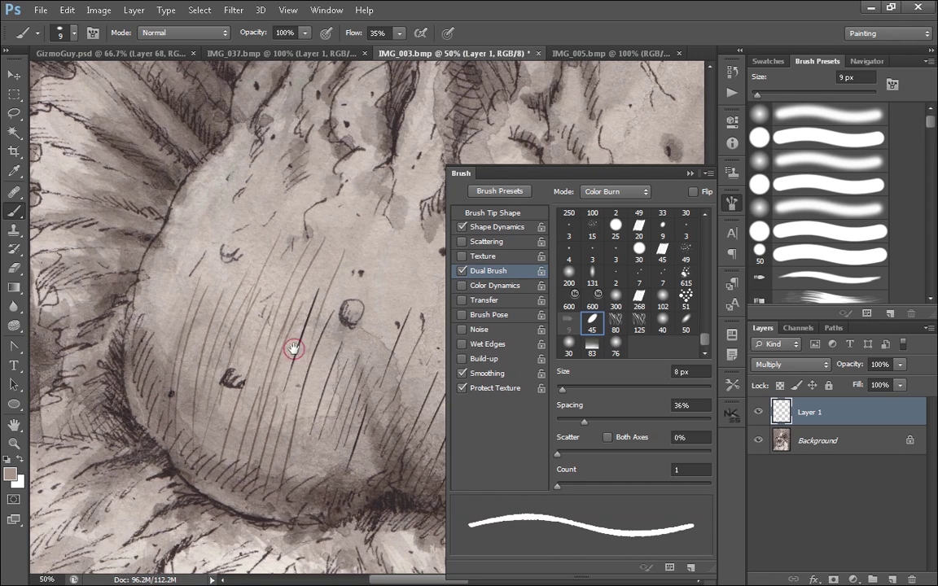
left_click_drag(161, 253, 192, 315)
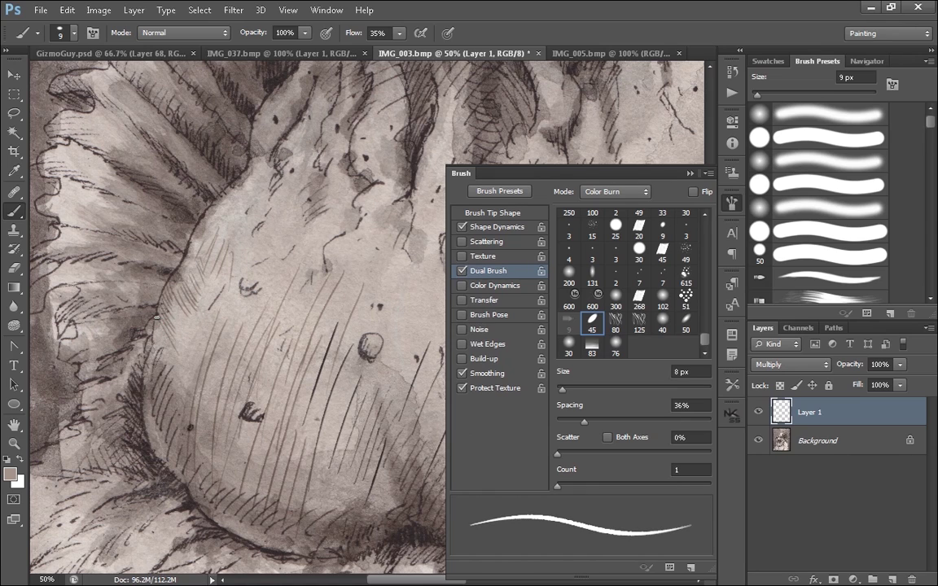
key("ctrl+z")
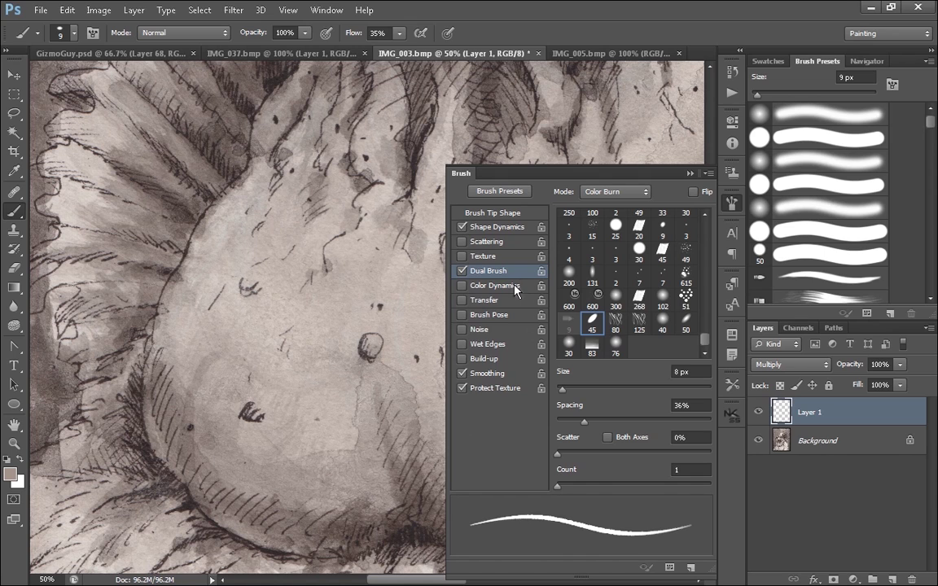
Discard one test stroke and sample a dark ink colour from the curved scanned line above the wart.
key("ctrl+plus")
key("ctrl+plus")
left_click_drag(300, 239, 315, 535)
key("ctrl+z")
left_click(315, 155, "alt")
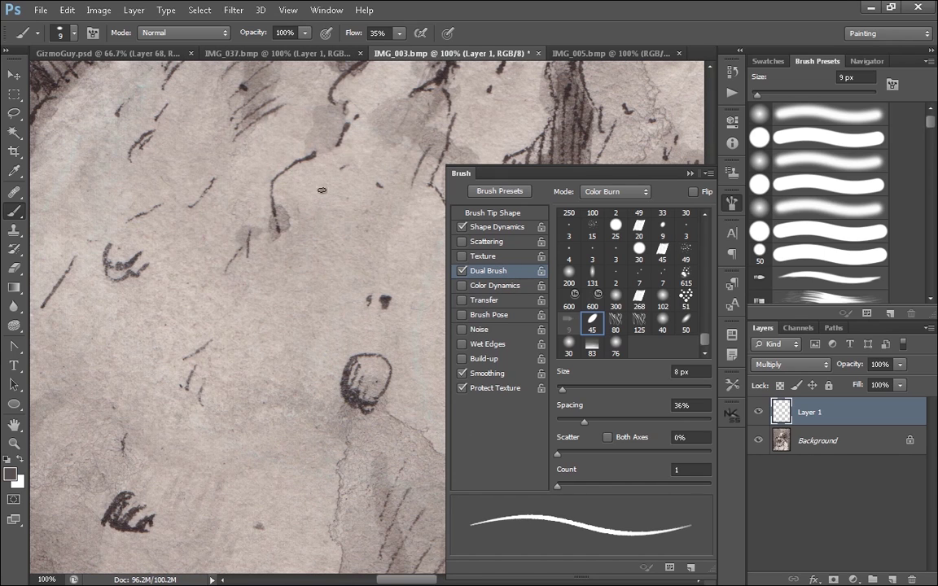
Paint long curved test strokes beside the wart in the sampled ink colour, undoing the unwanted attempts.
mouse_move(328, 194)
left_mouse_down()
mouse_move(311, 532)
mouse_move(369, 548)
left_mouse_up()
key("ctrl+z")
mouse_move(331, 153)
left_mouse_down()
mouse_move(335, 364)
mouse_move(323, 512)
left_mouse_up()
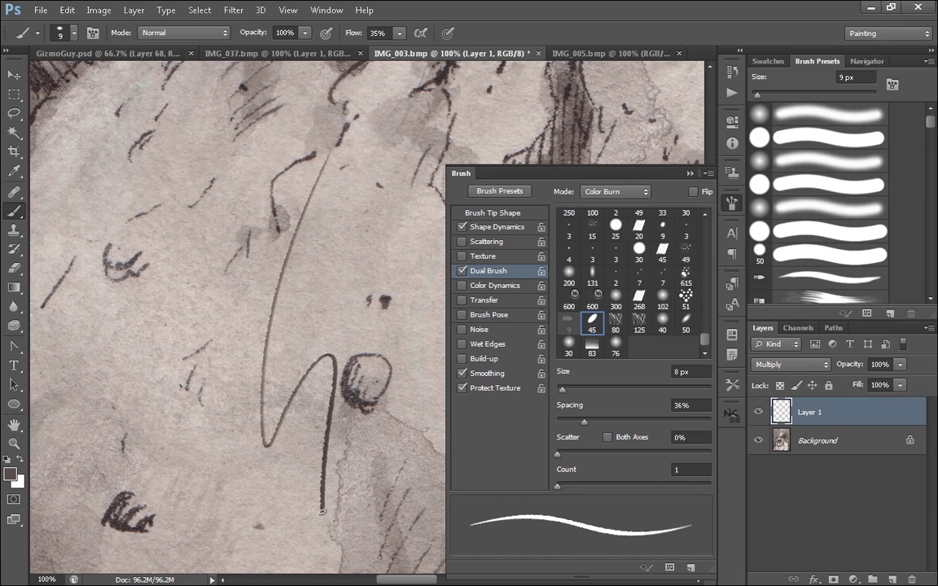
key("ctrl+z")
left_click_drag(317, 154, 305, 505)
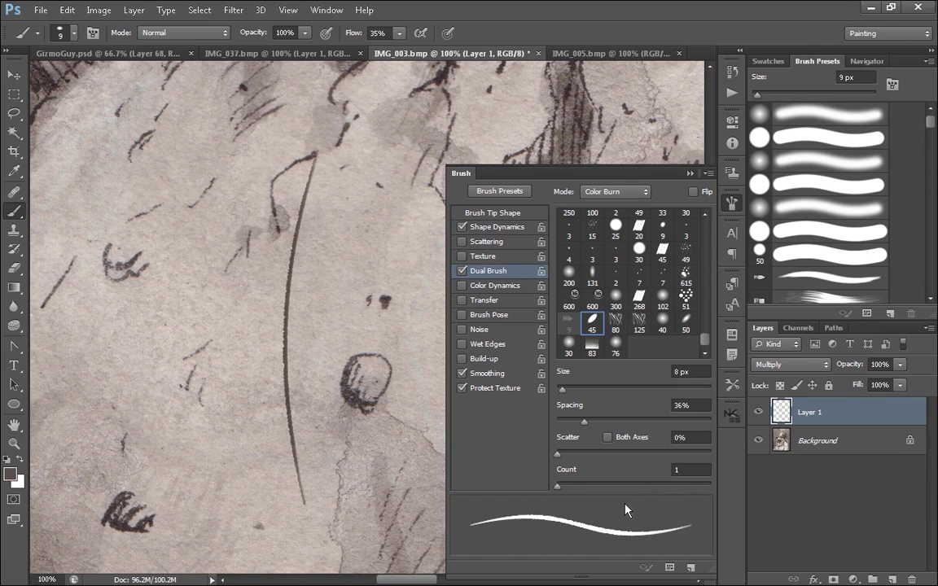
left_click_drag(360, 161, 278, 467)
key("ctrl+z")
mouse_move(376, 175)
left_mouse_down()
mouse_move(347, 376)
mouse_move(365, 573)
left_mouse_up()
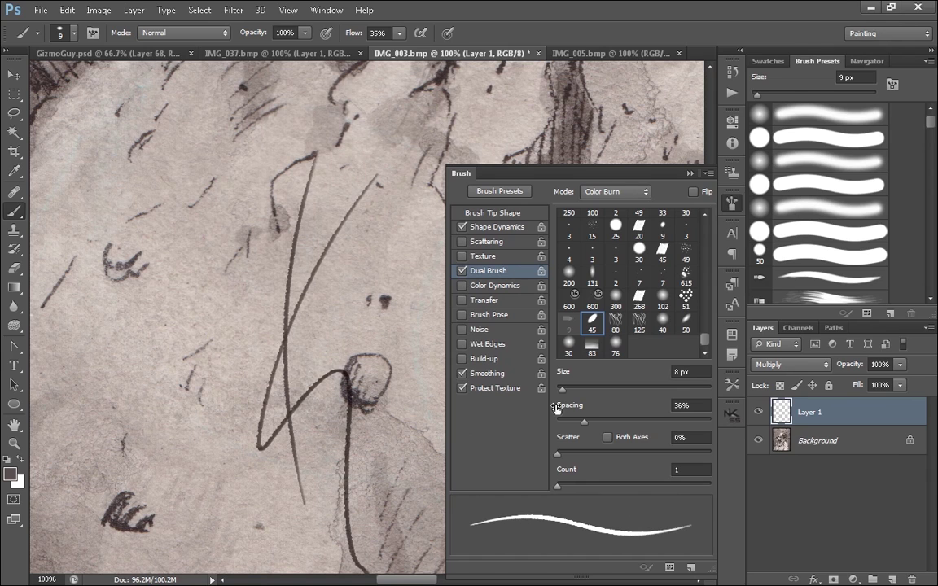
key("ctrl+z")
Set the dual brush spacing to 26% and paint long curved strokes of varying thickness across the cheek.
left_click_drag(584, 421, 577, 421)
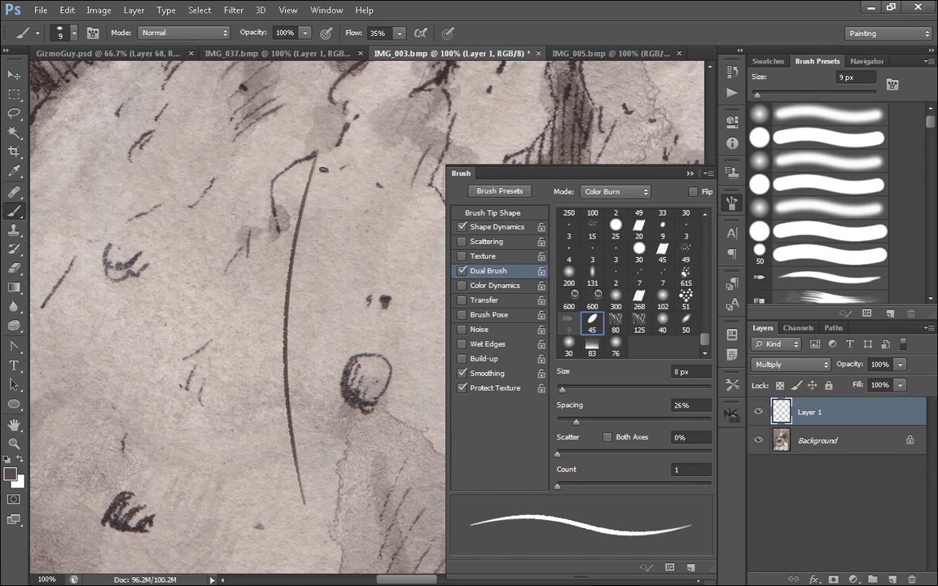
left_click_drag(323, 170, 230, 554)
left_click_drag(285, 444, 371, 157)
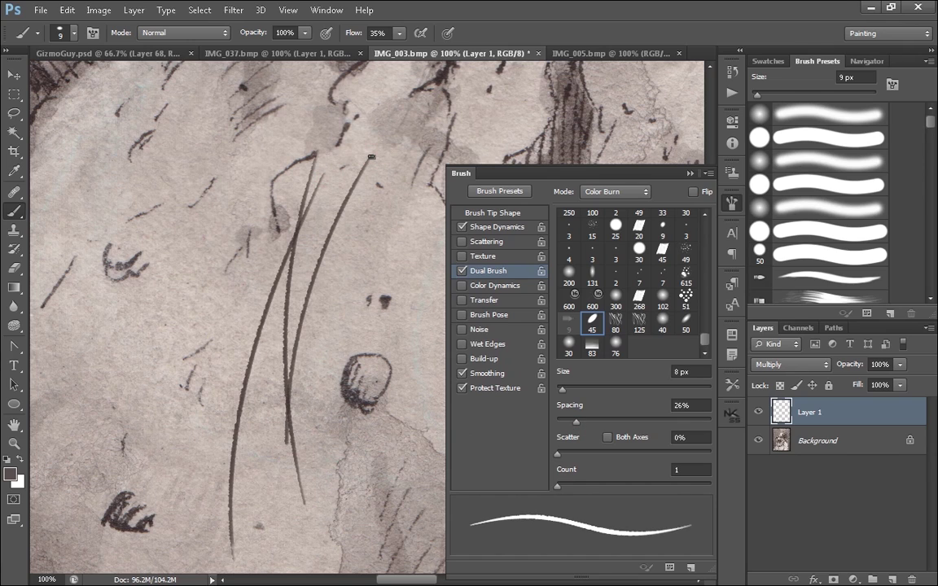
mouse_move(214, 120)
left_mouse_down()
mouse_move(174, 440)
mouse_move(175, 546)
left_mouse_up()
left_click_drag(242, 111, 184, 530)
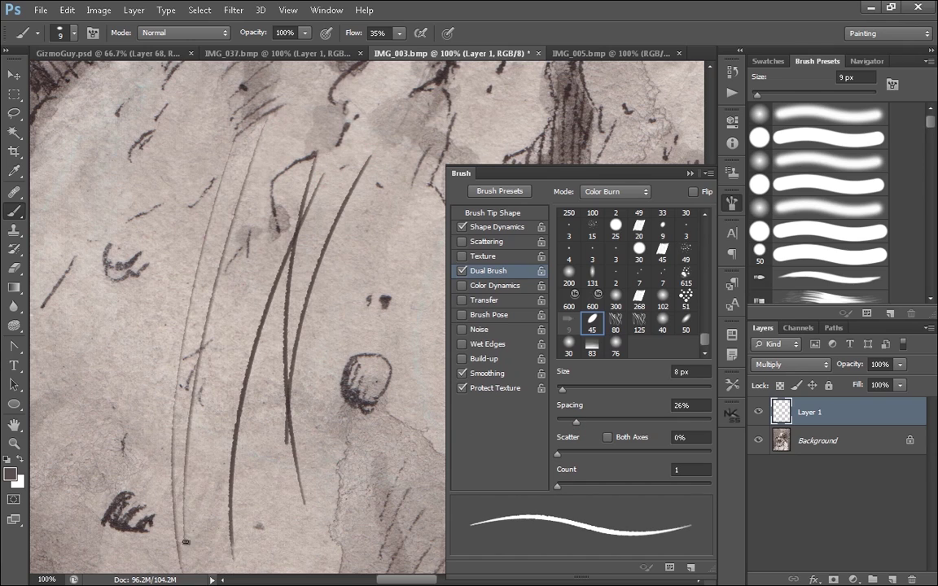
left_click_drag(192, 122, 123, 444)
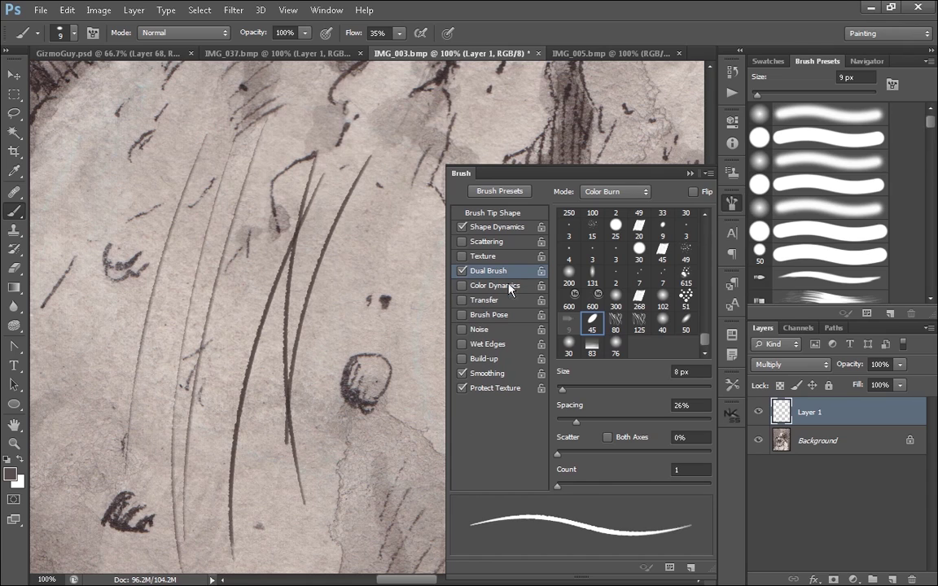
Enable Transfer for the brush and try it with two long curved strokes, undoing each one.
left_click(499, 227)
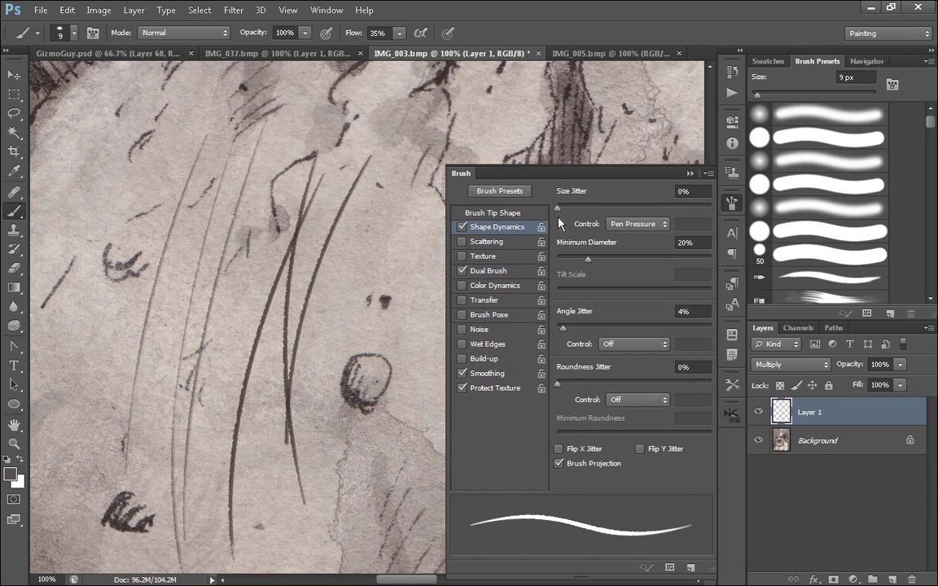
left_click(465, 302)
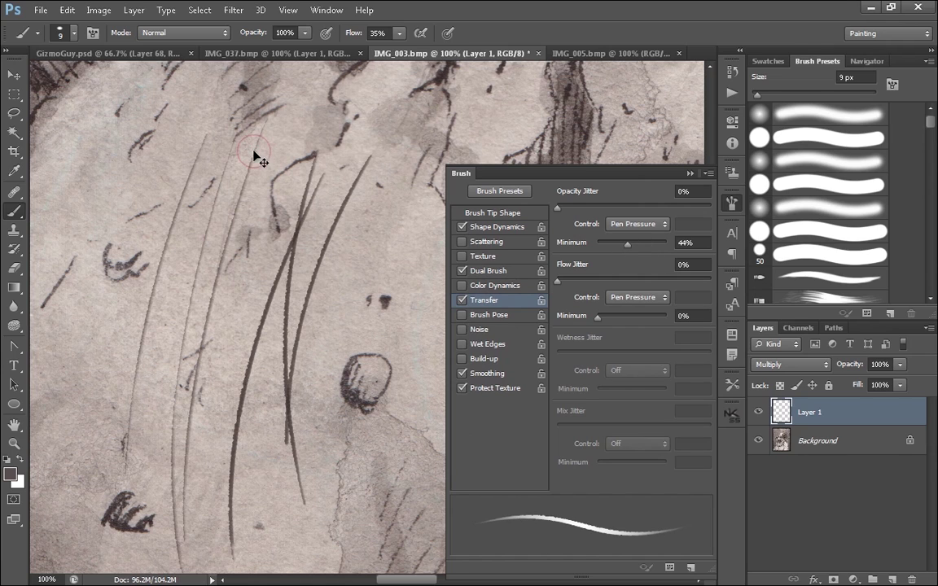
left_click_drag(222, 145, 433, 573)
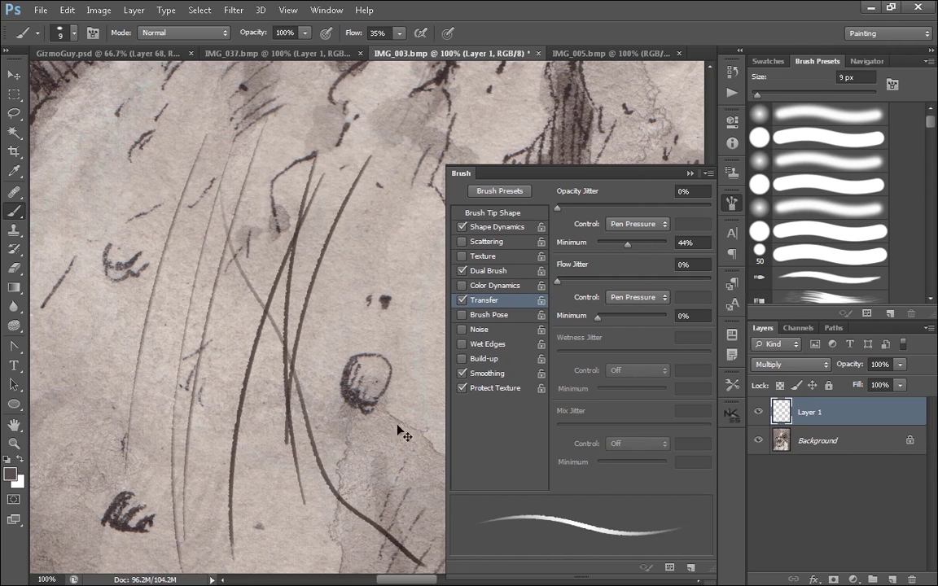
key("ctrl+z")
mouse_move(319, 150)
left_mouse_down()
mouse_move(315, 237)
mouse_move(377, 554)
left_mouse_up()
key("ctrl+z")
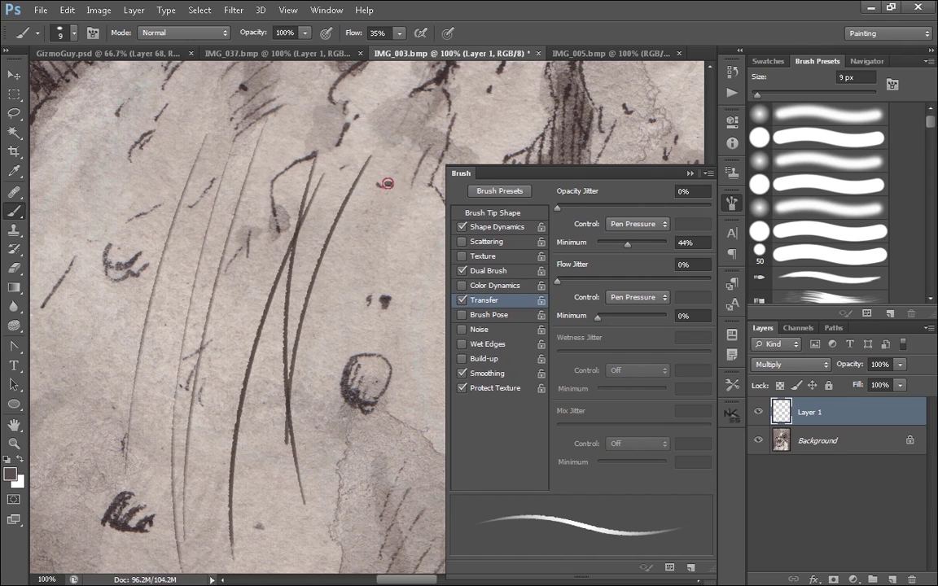
Set the Transfer opacity control to Off and try slanted strokes over the wart.
left_click(637, 224)
left_click(635, 238)
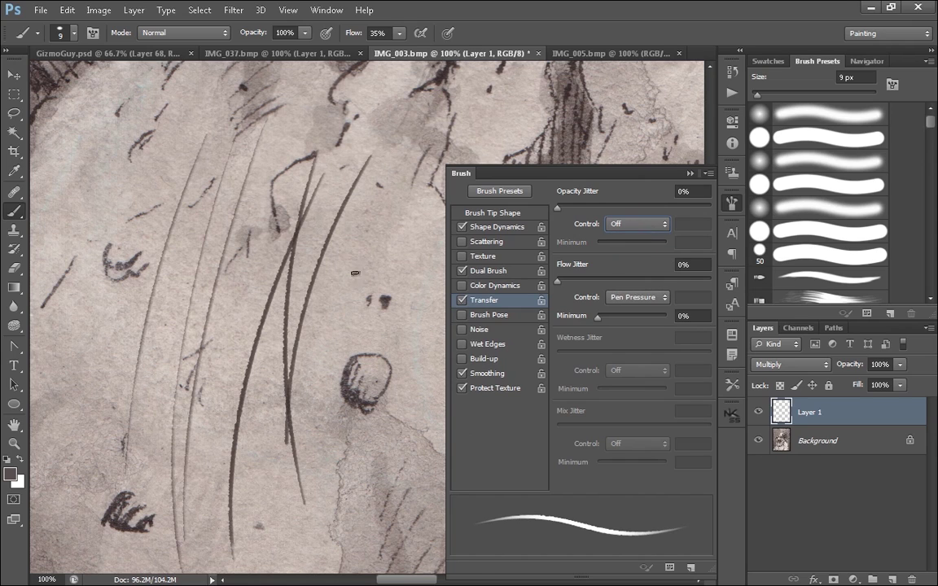
left_click_drag(409, 163, 329, 482)
key("ctrl+z")
left_click_drag(397, 164, 321, 468)
left_click_drag(429, 147, 351, 470)
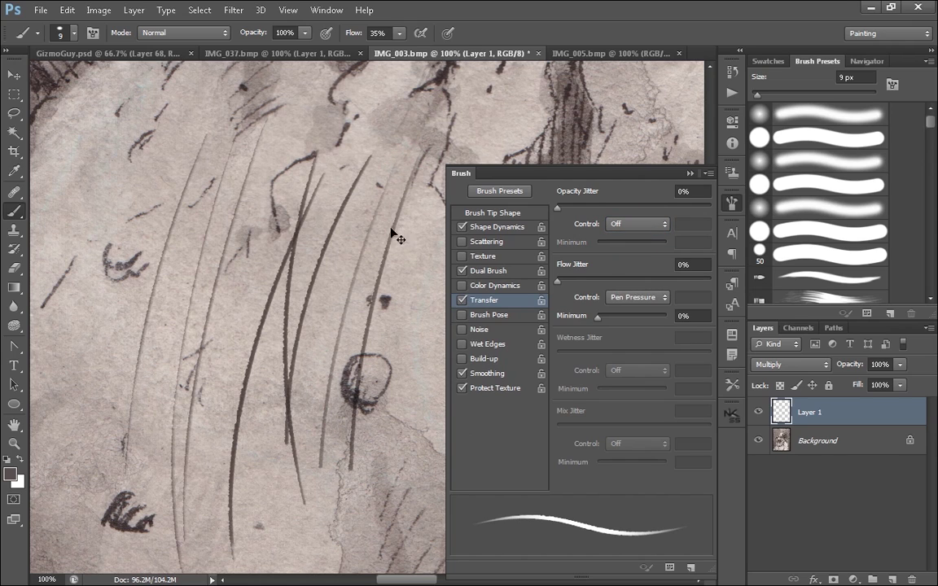
key("ctrl+z")
Paint more long curved strokes over and beside the wart, undoing the ones made farther from it.
left_click_drag(385, 157, 335, 489)
left_click_drag(430, 148, 380, 488)
left_click_drag(431, 213, 407, 492)
left_click_drag(317, 134, 242, 495)
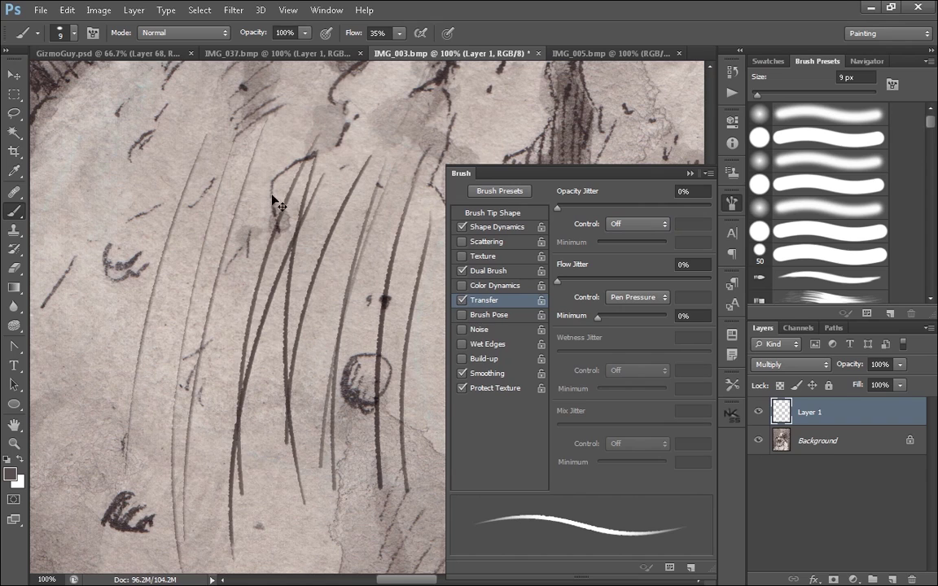
key("ctrl+z")
left_click_drag(233, 144, 182, 502)
key("ctrl+z")
left_click_drag(275, 121, 242, 506)
key("ctrl+z")
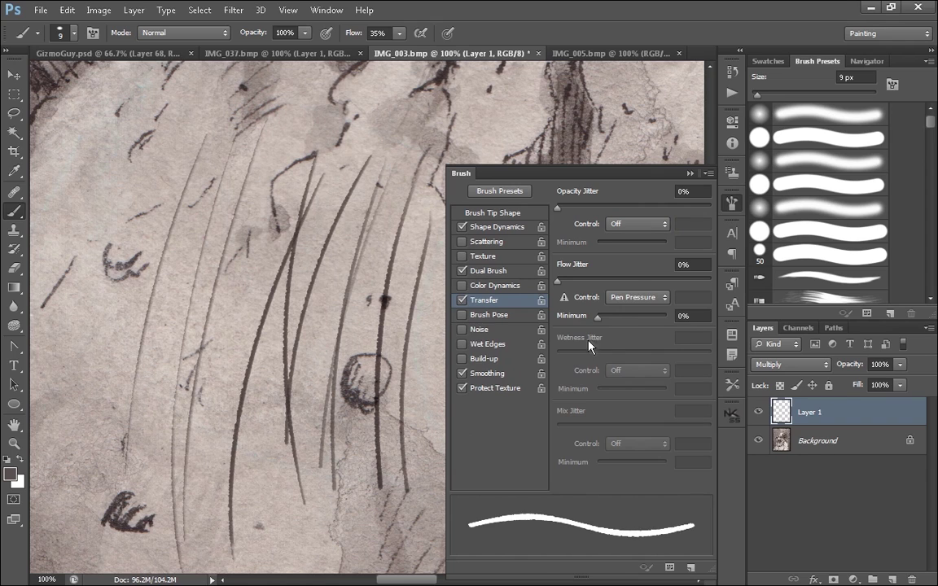
Set the Transfer flow minimum to 36% and paint light, thin vertical strokes over the small dark marks.
left_click_drag(598, 317, 624, 318)
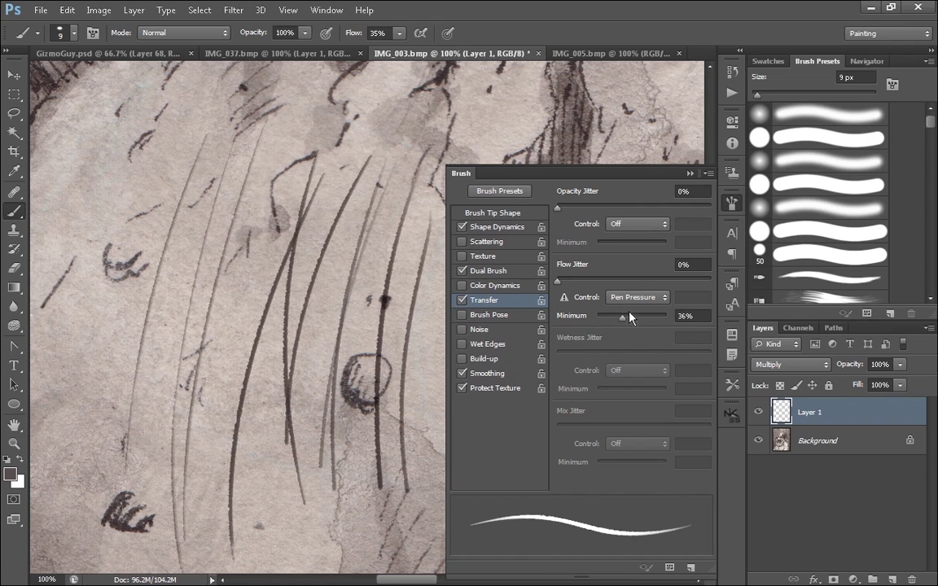
left_click_drag(145, 121, 109, 417)
key("ctrl+z")
left_click_drag(103, 125, 85, 467)
key("ctrl+z")
left_click_drag(133, 136, 118, 479)
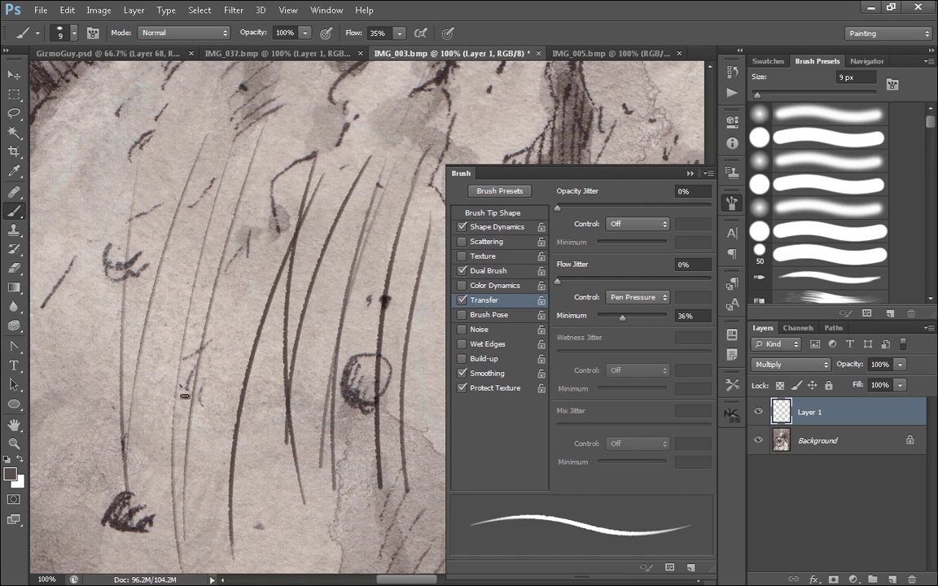
left_click_drag(112, 122, 88, 399)
left_click_drag(134, 159, 124, 452)
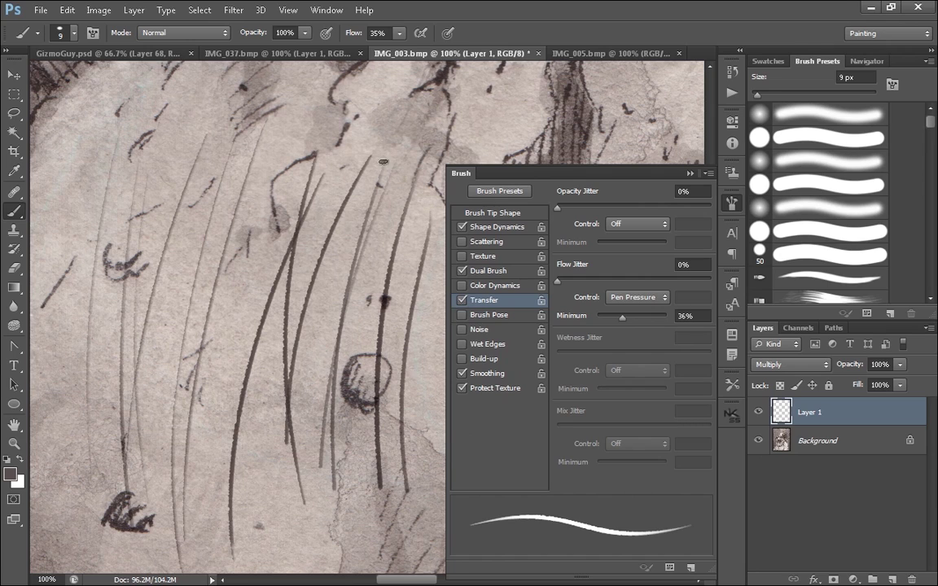
Paint a row of darker, heavier long curved strokes from the middle of the cheek across the wart.
left_click_drag(237, 167, 210, 481)
left_click_drag(262, 131, 232, 511)
mouse_move(312, 142)
left_mouse_down()
mouse_move(263, 437)
mouse_move(267, 514)
left_mouse_up()
left_click_drag(349, 143, 308, 264)
mouse_move(371, 174)
left_mouse_down()
mouse_move(334, 273)
mouse_move(318, 513)
left_mouse_up()
left_click_drag(397, 202, 360, 456)
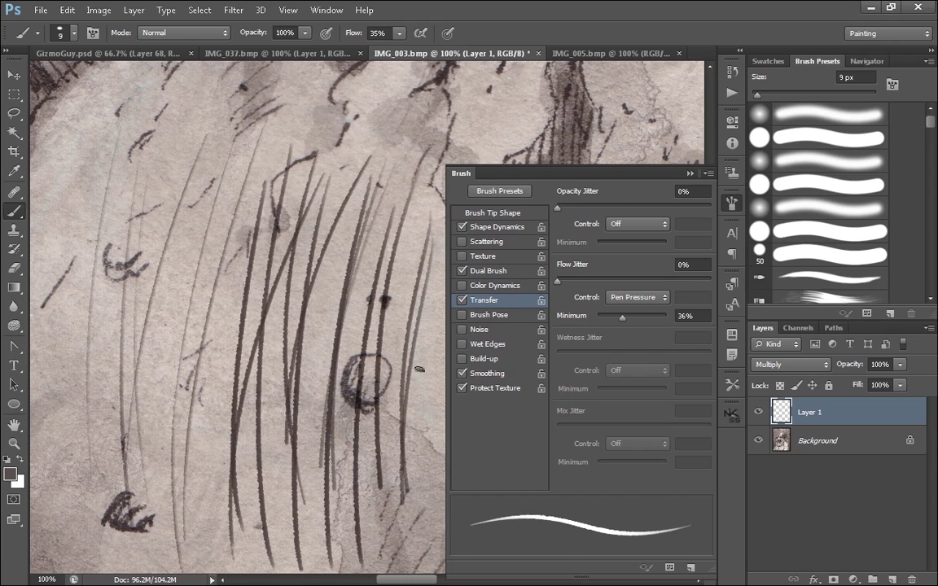
Set the flow jitter to 30% and the brush flow to 100%, painting long curved strokes with each setting.
left_click_drag(558, 282, 669, 290)
mouse_move(204, 124)
left_mouse_down()
mouse_move(136, 438)
mouse_move(144, 460)
left_mouse_up()
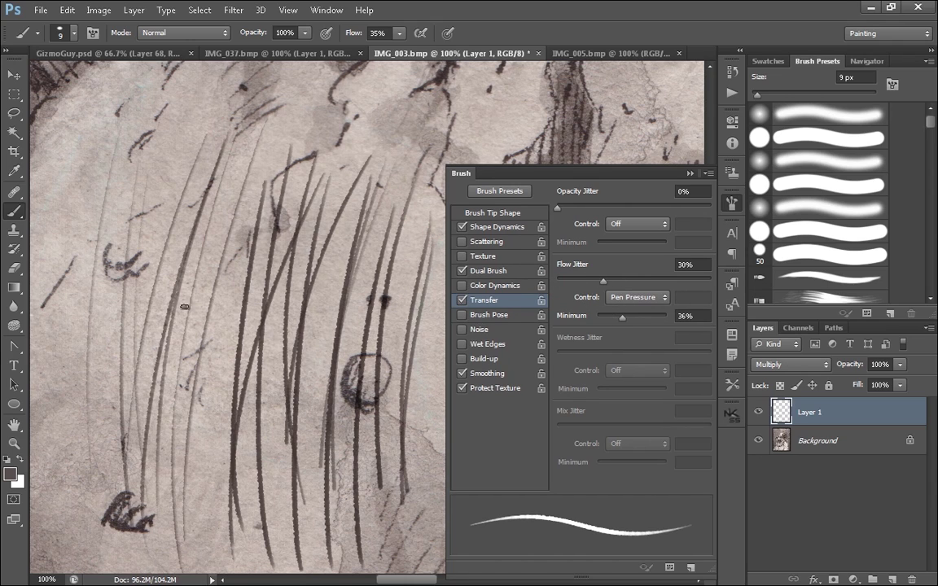
left_click_drag(227, 109, 190, 451)
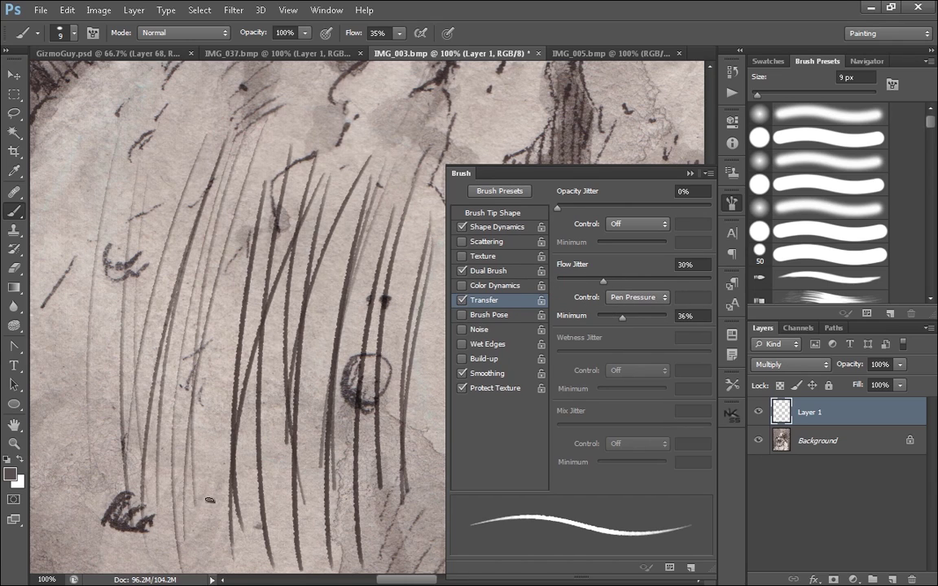
left_click(399, 33)
mouse_move(119, 84)
left_mouse_down()
mouse_move(86, 517)
mouse_move(119, 500)
left_mouse_up()
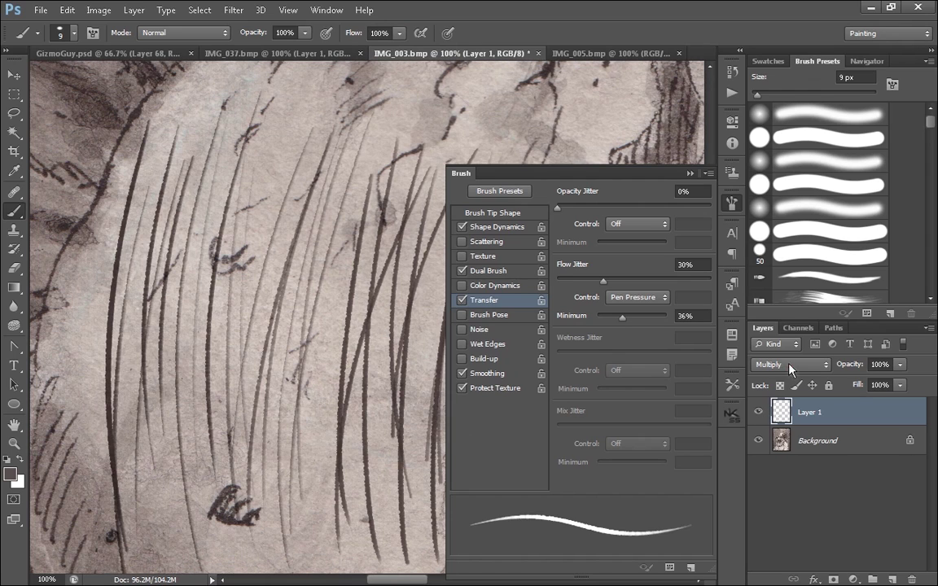
Set Layer 1's blend mode to Normal and clear all the painted strokes from the layer.
left_click(789, 368)
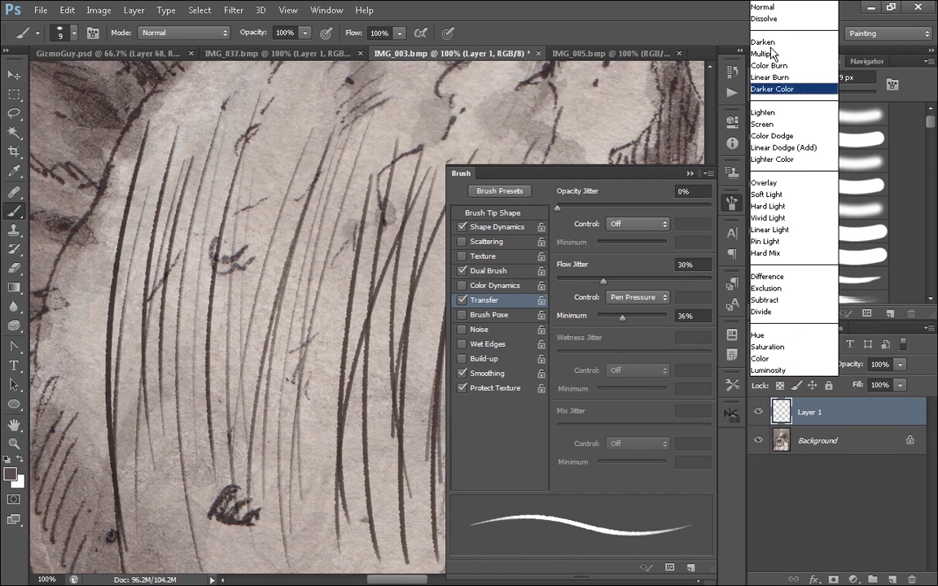
left_click(770, 7)
key("ctrl+a")
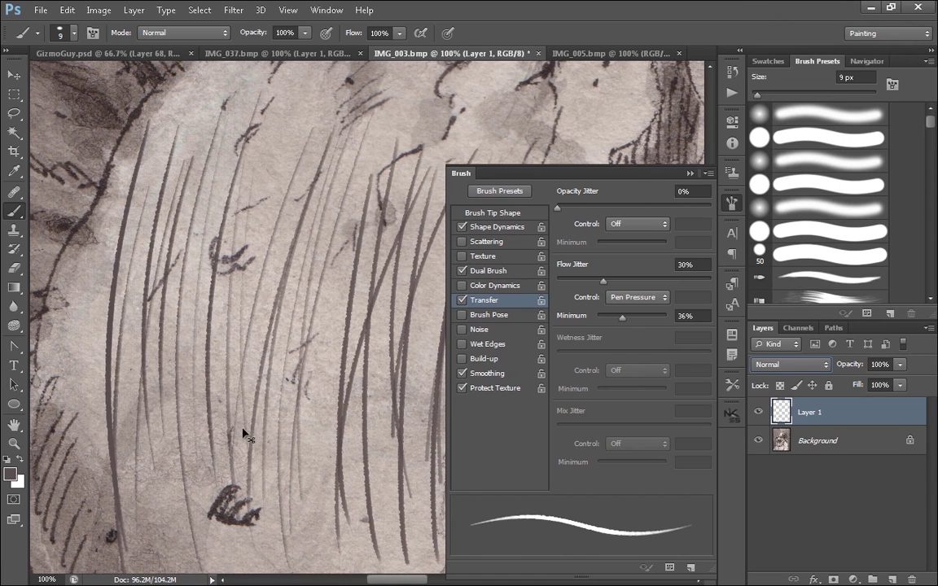
key("Delete")
Reset the foreground colour to black and paint slanted test strokes across the cheek, keeping a long thick one and a short thin one.
left_click(7, 460)
left_click_drag(241, 192, 187, 436)
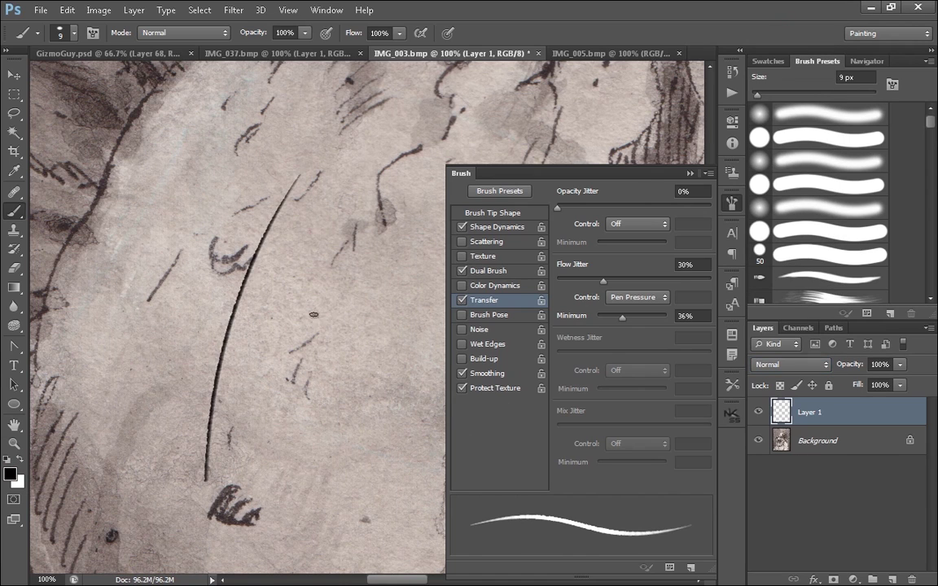
key("ctrl+z")
left_click_drag(331, 185, 219, 550)
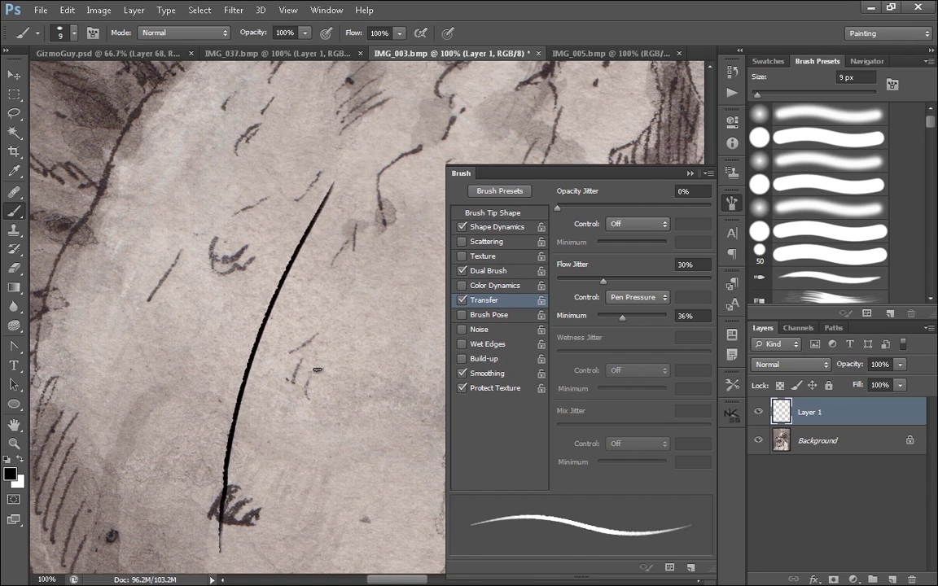
key("ctrl+z")
left_click_drag(324, 163, 184, 552)
left_click_drag(352, 159, 304, 255)
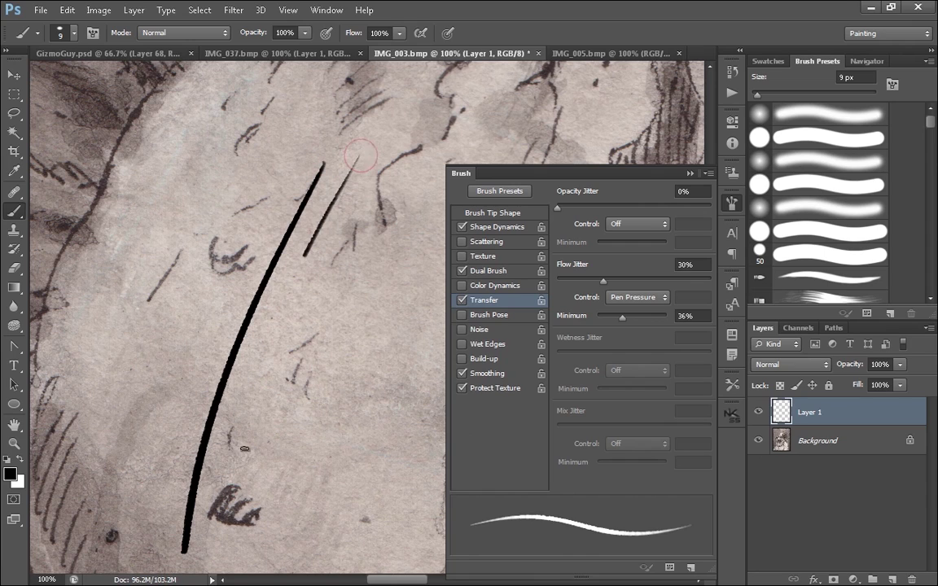
Paint a row of long slanted strokes on the inner side of the thick line, getting thinner and lighter.
mouse_move(378, 169)
left_mouse_down()
mouse_move(262, 520)
mouse_move(297, 302)
mouse_move(279, 498)
left_mouse_up()
left_click_drag(412, 206, 292, 479)
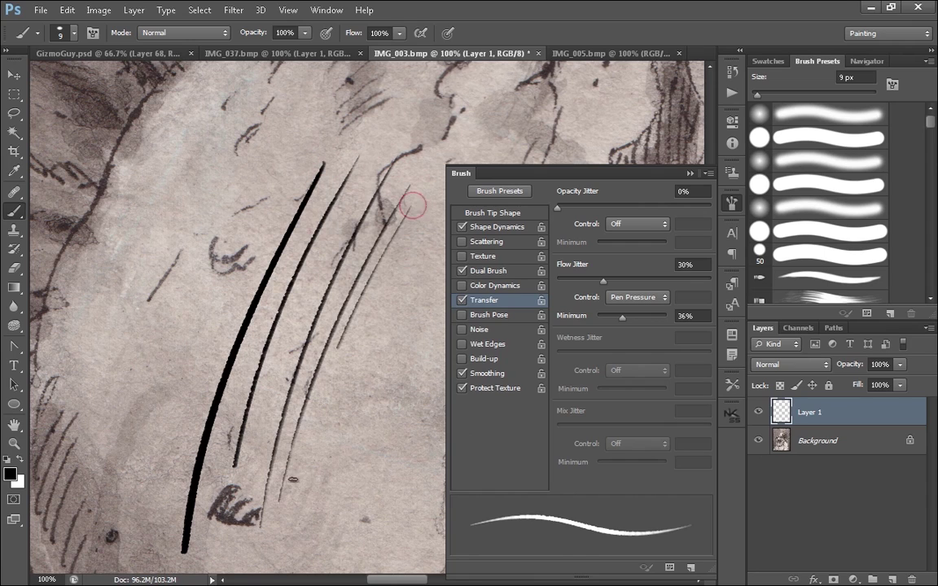
left_click_drag(338, 349, 310, 424)
left_click_drag(384, 268, 337, 380)
left_click_drag(415, 245, 338, 433)
left_click_drag(426, 258, 363, 409)
left_click_drag(399, 378, 361, 487)
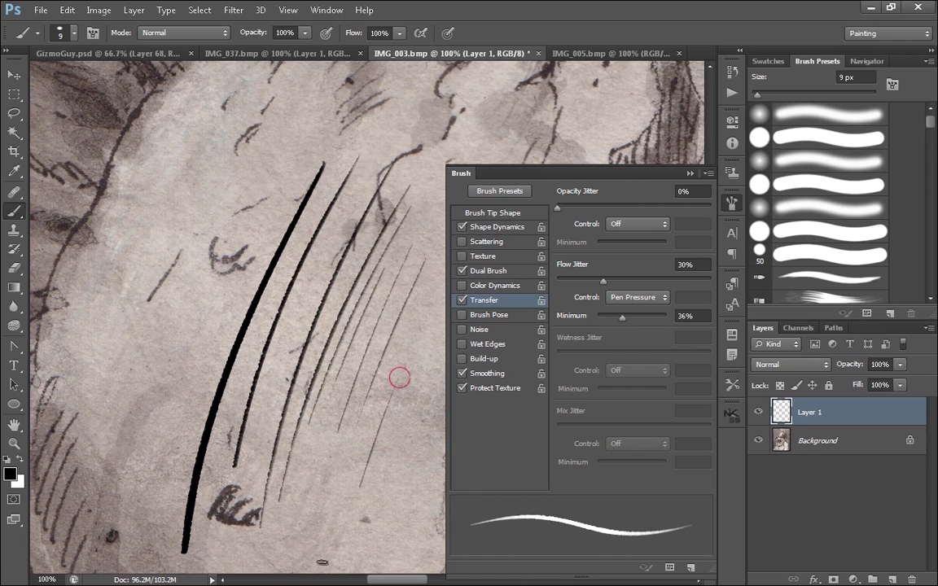
Paint thin, faint slanted strokes between the thick line and the cheek's outer edge.
left_click_drag(246, 269, 160, 502)
left_click_drag(217, 220, 128, 468)
mouse_move(223, 188)
left_mouse_down()
mouse_move(177, 283)
mouse_move(117, 463)
left_mouse_up()
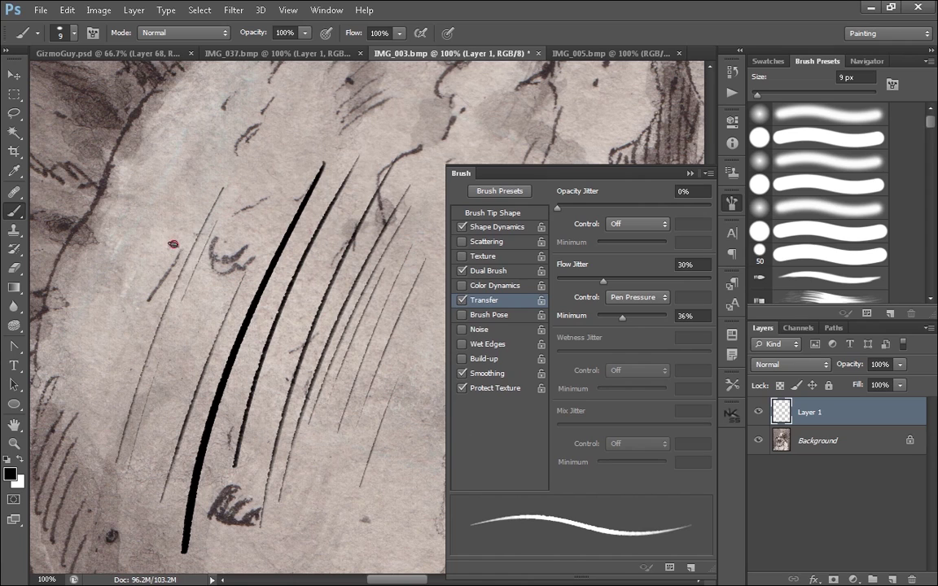
left_click_drag(173, 244, 133, 344)
left_click_drag(184, 165, 95, 410)
Hatch over the small wart beside the thick line with closely spaced, tapered curved strokes.
scroll(204, 259, "up", 1)
left_click_drag(141, 479, 265, 206)
left_click_drag(173, 463, 275, 253)
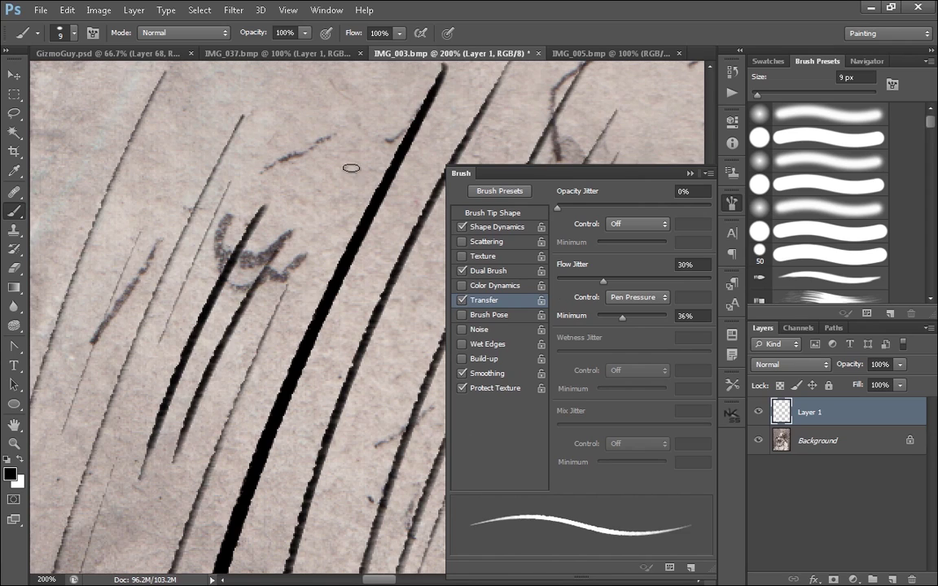
left_click_drag(321, 121, 193, 395)
left_click_drag(324, 106, 155, 381)
mouse_move(294, 102)
left_mouse_down()
mouse_move(178, 267)
mouse_move(142, 482)
left_mouse_up()
Enlarge the brush to 10 px and paint long, heavier strokes following the cheek's outer contour.
scroll(346, 337, "down", 1)
key("]")
mouse_move(210, 133)
left_mouse_down()
mouse_move(108, 451)
mouse_move(186, 159)
mouse_move(122, 420)
left_mouse_up()
key("ctrl+z")
left_click_drag(281, 116, 145, 458)
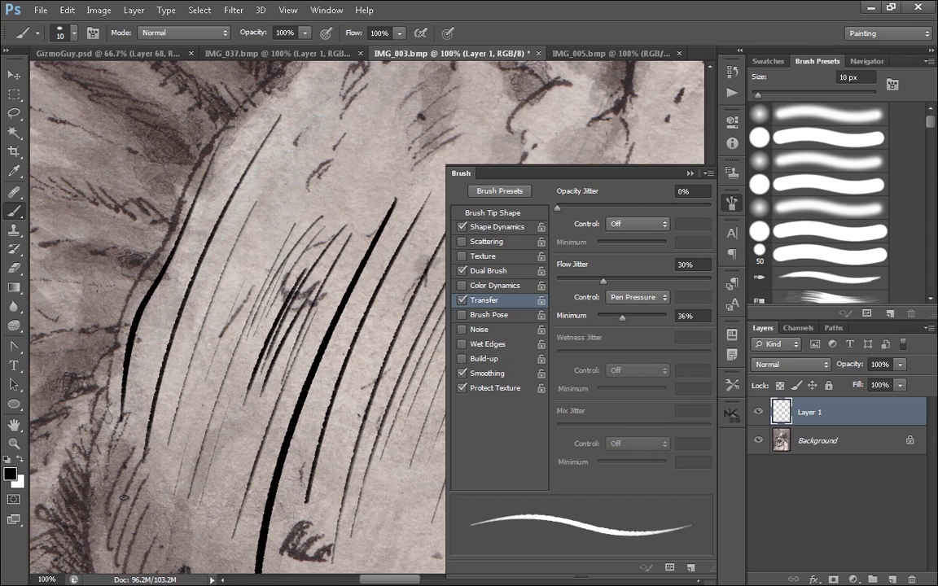
mouse_move(241, 140)
left_mouse_down()
mouse_move(199, 156)
mouse_move(161, 234)
mouse_move(136, 316)
mouse_move(120, 473)
left_mouse_up()
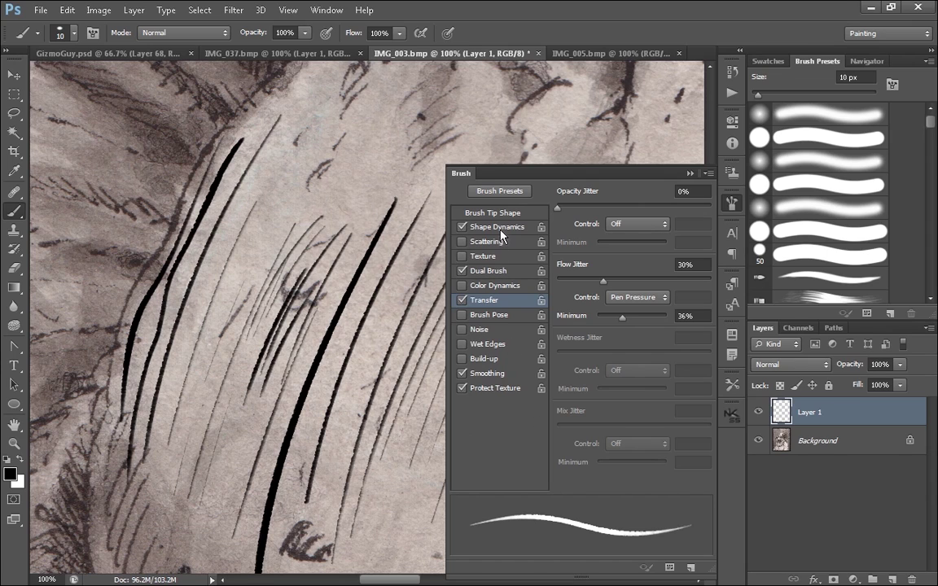
Set the dual brush spacing to 45% and paint a long wavy stroke down the cheek.
left_click(491, 270)
left_click_drag(578, 430, 592, 428)
mouse_move(352, 119)
left_mouse_down()
mouse_move(244, 196)
mouse_move(202, 336)
mouse_move(184, 568)
left_mouse_up()
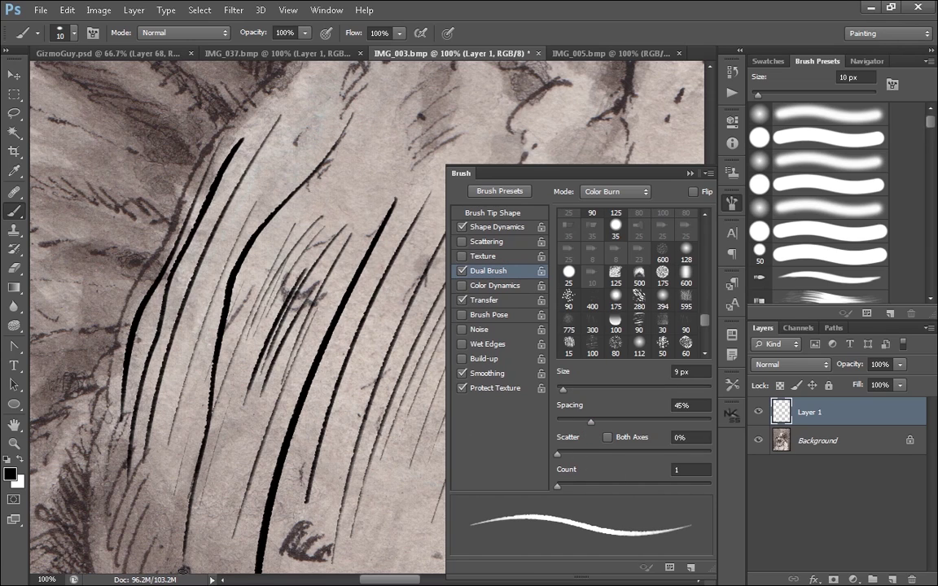
Fill the cheek with dense, long curved hatching from its upper edge past the wart to the outer contour.
mouse_move(391, 90)
left_mouse_down()
mouse_move(314, 249)
mouse_move(257, 420)
left_mouse_up()
left_click_drag(397, 135, 263, 423)
left_click_drag(445, 123, 313, 345)
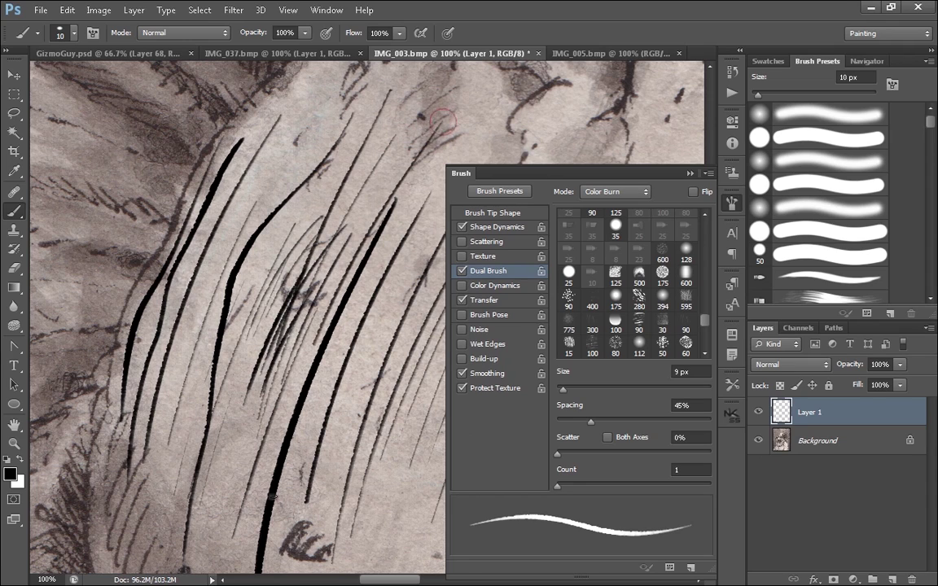
mouse_move(406, 91)
left_mouse_down()
mouse_move(236, 402)
mouse_move(194, 425)
left_mouse_up()
left_click_drag(325, 130, 169, 433)
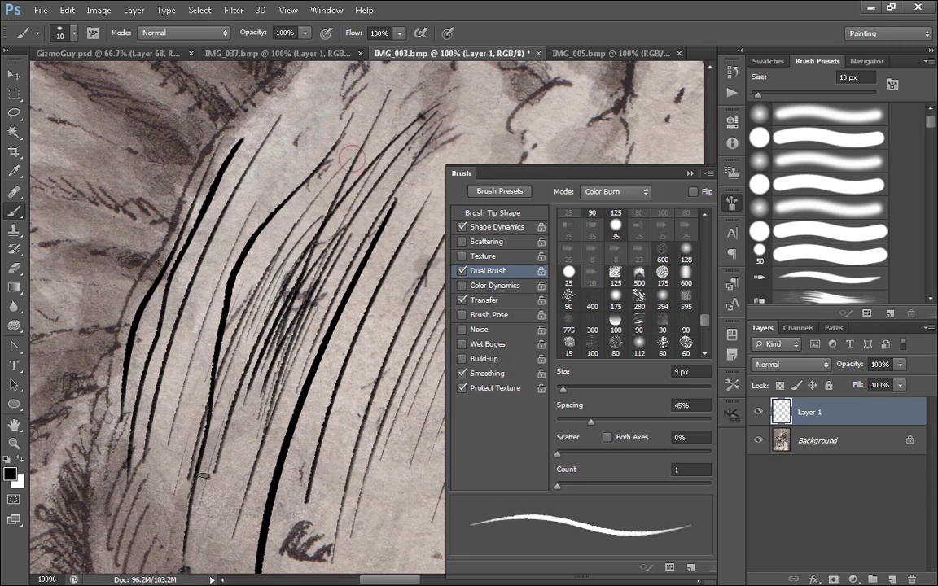
left_click_drag(364, 86, 155, 428)
left_click_drag(309, 93, 132, 448)
left_click_drag(281, 129, 145, 421)
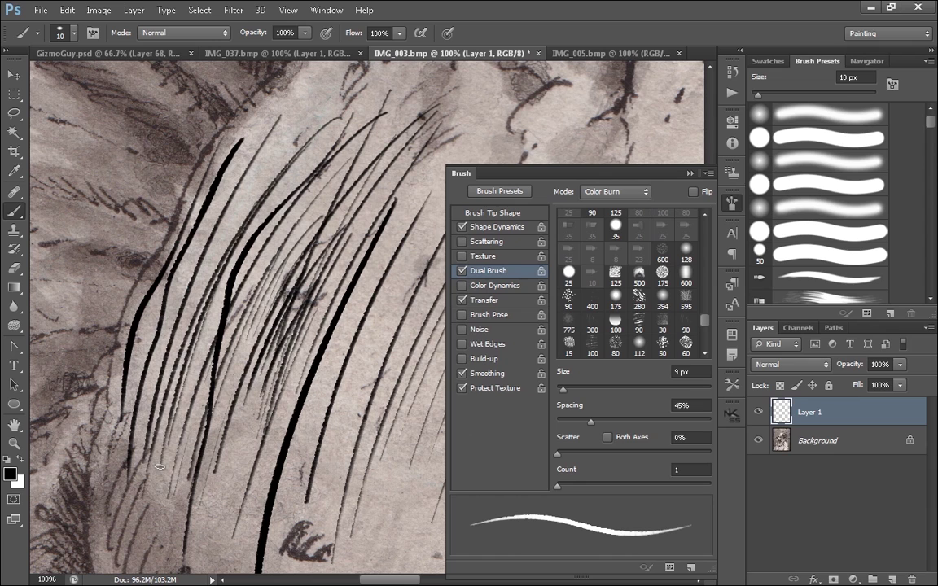
Clear all the painted hatching from Layer 1 and remove the selection.
key("ctrl+minus")
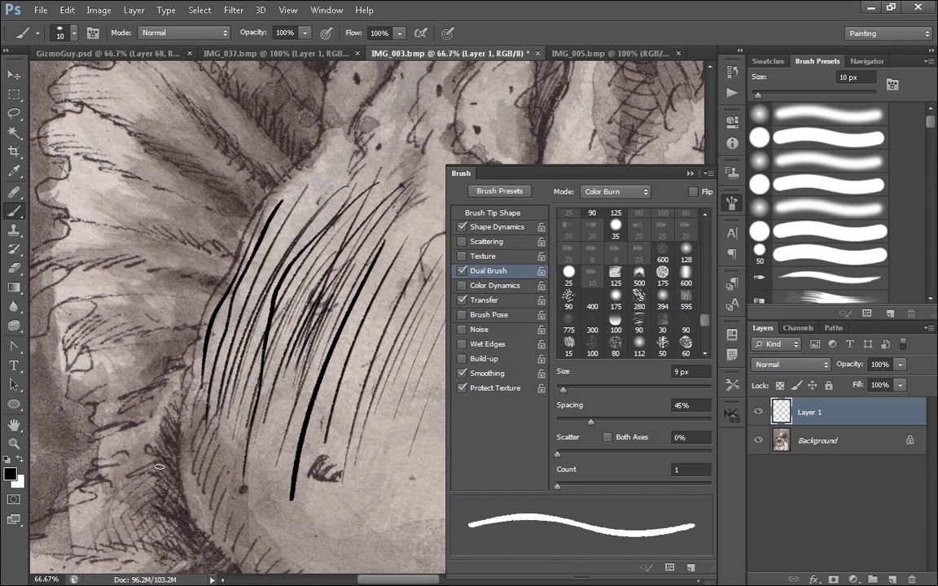
key("ctrl+a")
key("Delete")
key("ctrl+d")
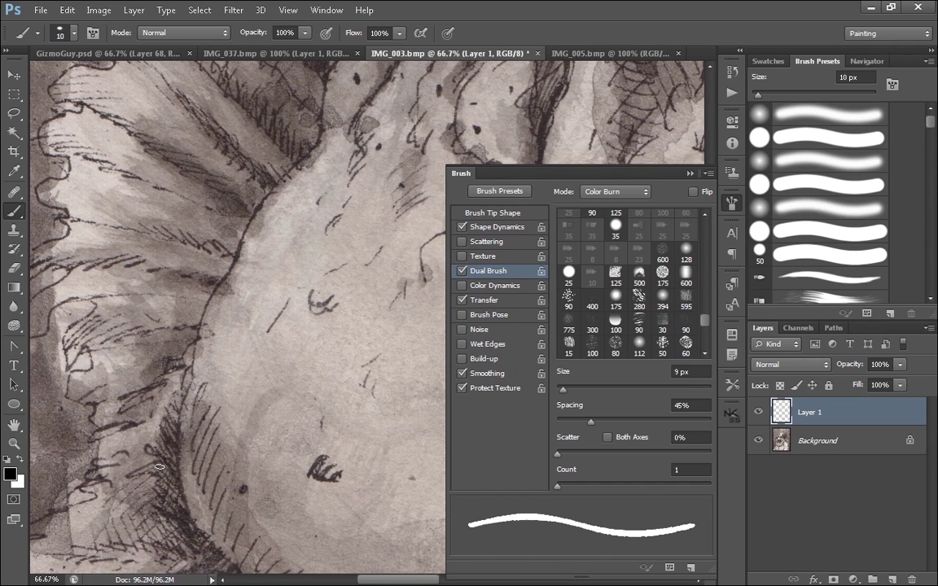
mouse_move(315, 207)
left_mouse_down()
mouse_move(289, 254)
mouse_move(255, 451)
left_mouse_up()
key("ctrl+z")
left_click_drag(282, 340, 401, 350)
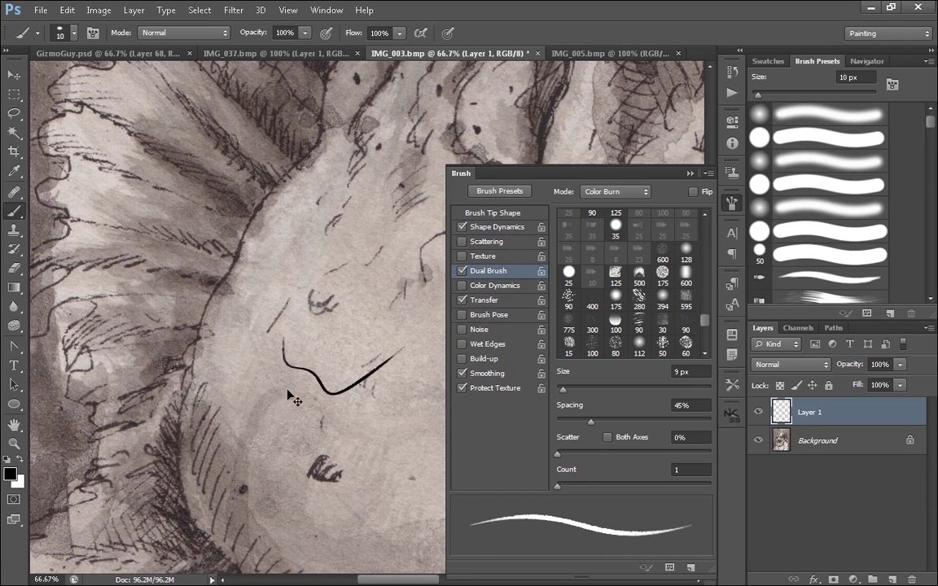
key("ctrl+z")
Paint a row of short curved hatching strokes below the wart and a long diagonal line crossing its outer end.
mouse_move(275, 375)
left_mouse_down()
mouse_move(363, 337)
mouse_move(360, 349)
left_mouse_up()
left_click_drag(298, 391, 355, 360)
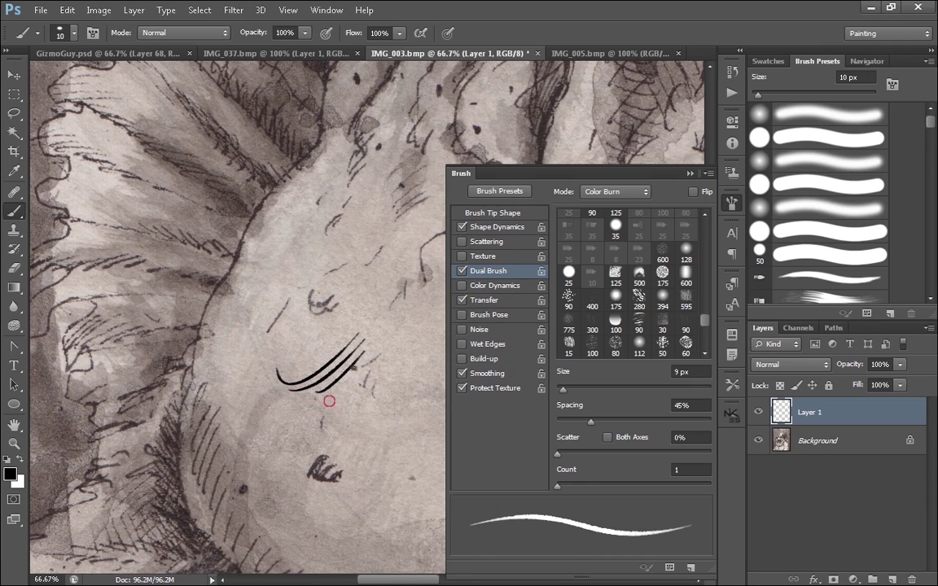
left_click_drag(327, 392, 372, 339)
mouse_move(338, 404)
left_mouse_down()
mouse_move(376, 353)
mouse_move(387, 361)
left_mouse_up()
left_click_drag(369, 404, 399, 365)
left_click_drag(373, 425, 410, 368)
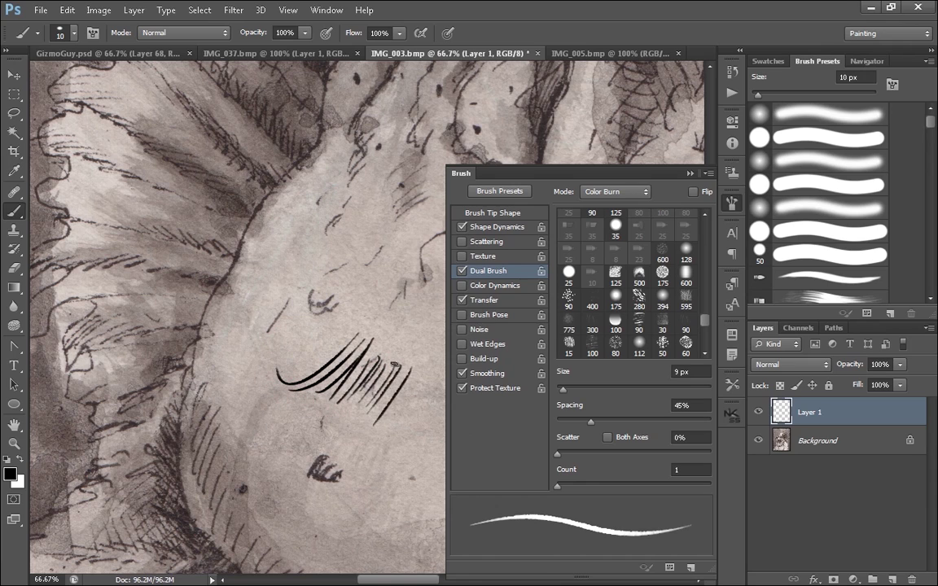
left_click_drag(377, 335, 344, 389)
left_click_drag(253, 336, 373, 527)
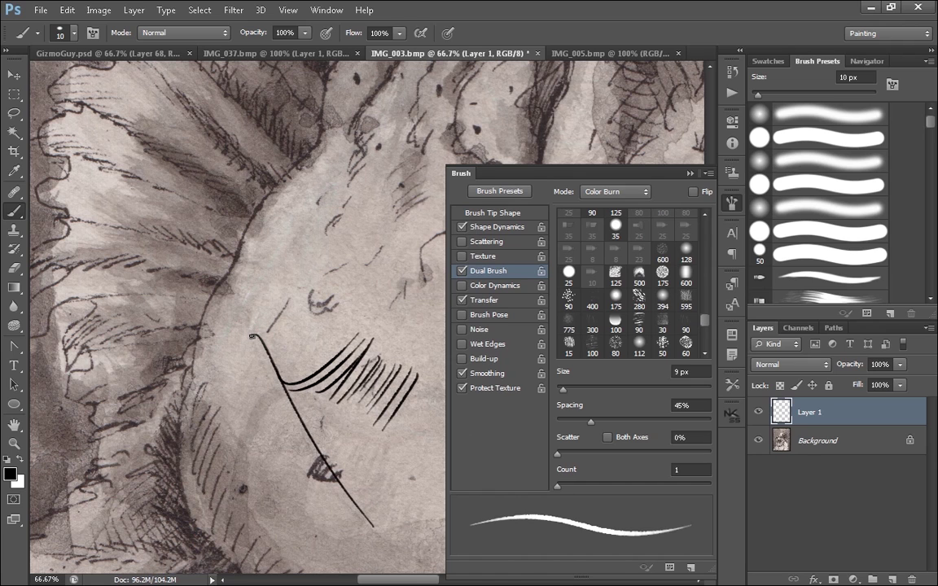
Paint a thick squiggle and several long tapered strokes close up around the wart.
key("ctrl+plus")
key("ctrl+plus")
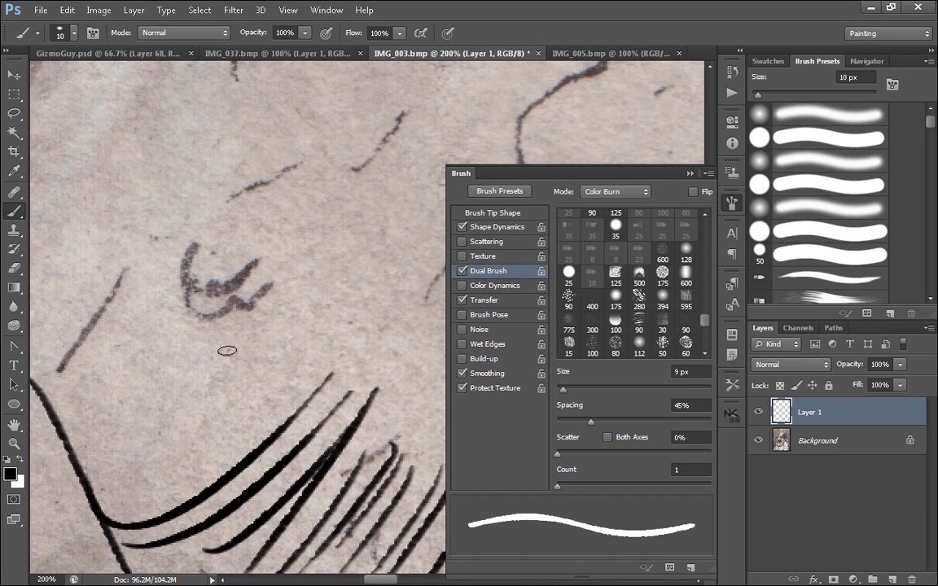
left_click_drag(365, 218, 229, 351)
left_click_drag(405, 208, 303, 434)
mouse_move(419, 151)
left_mouse_down()
mouse_move(295, 331)
mouse_move(269, 401)
left_mouse_up()
mouse_move(270, 129)
left_mouse_down()
mouse_move(248, 140)
mouse_move(274, 283)
mouse_move(345, 382)
left_mouse_up()
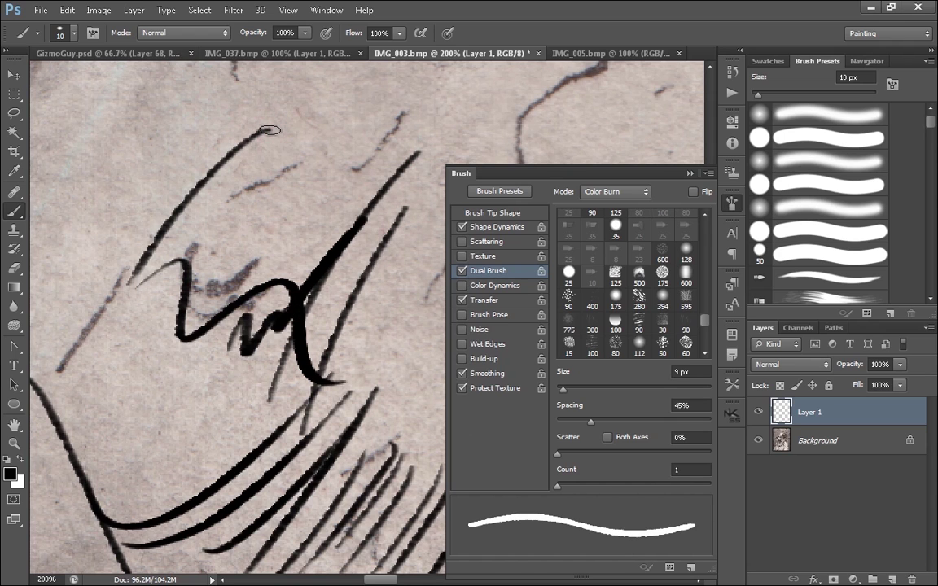
Clear every test stroke from Layer 1, then try one more stroke across the cheek and undo it.
key("ctrl+a")
key("Delete")
key("ctrl+minus")
key("ctrl+minus")
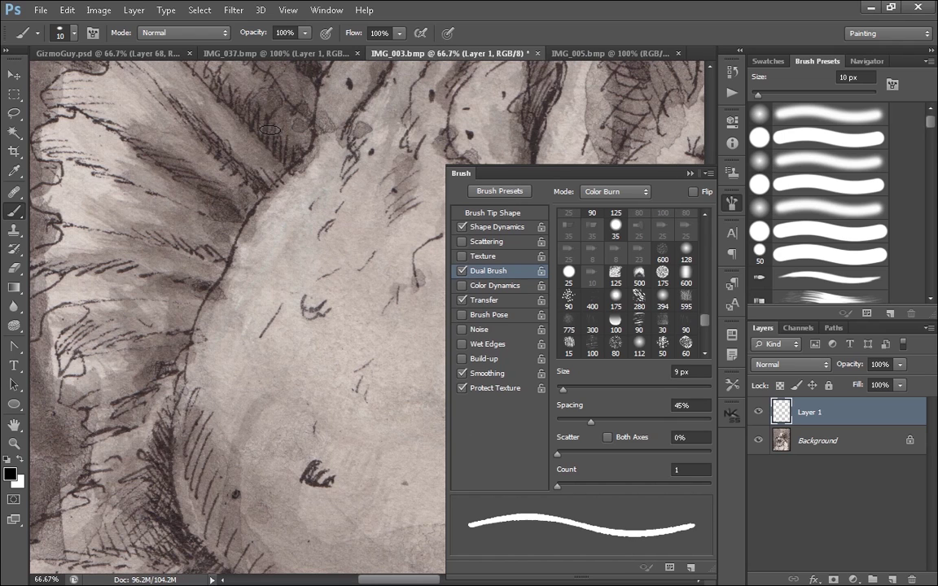
mouse_move(243, 313)
left_mouse_down()
mouse_move(239, 332)
mouse_move(315, 425)
mouse_move(366, 465)
mouse_move(347, 391)
mouse_move(446, 420)
left_mouse_up()
key("ctrl+z")
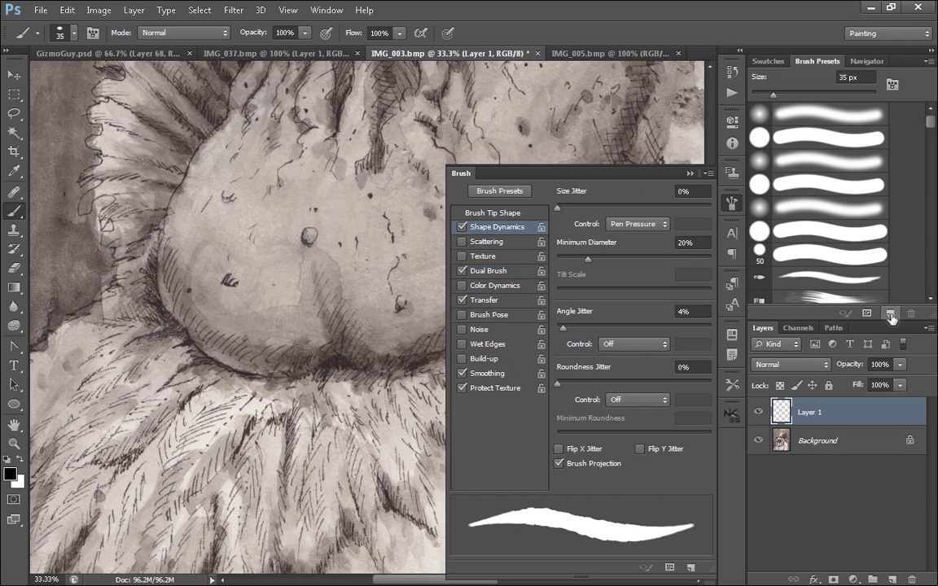
Save the 35 px brush as a preset named Ink_Med with its size captured and collapse the brush settings.
left_click(890, 314)
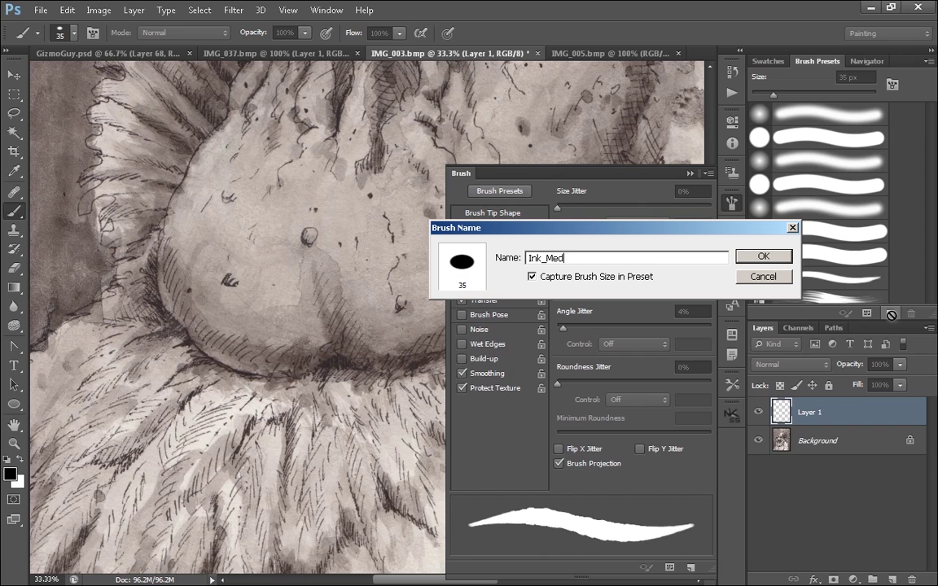
key("Return")
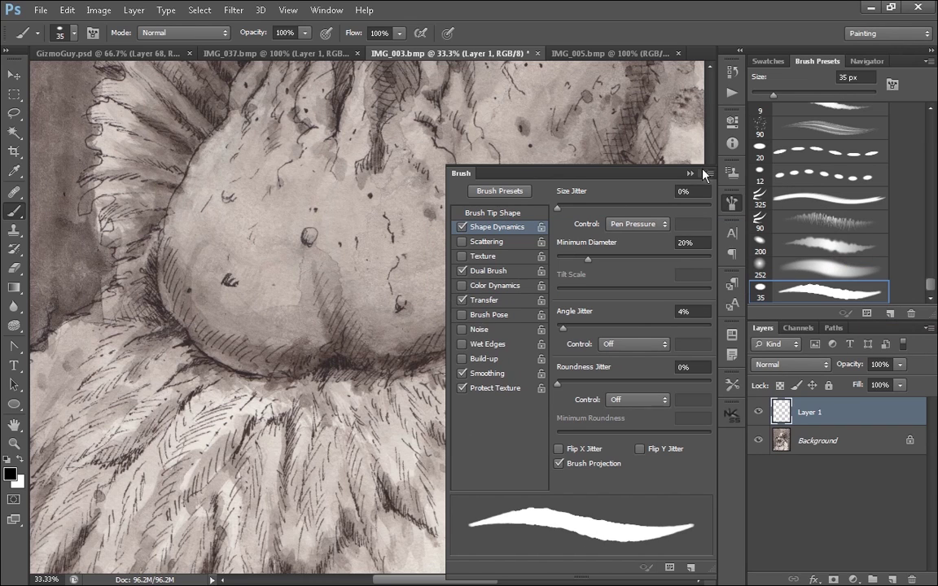
left_click(725, 201)
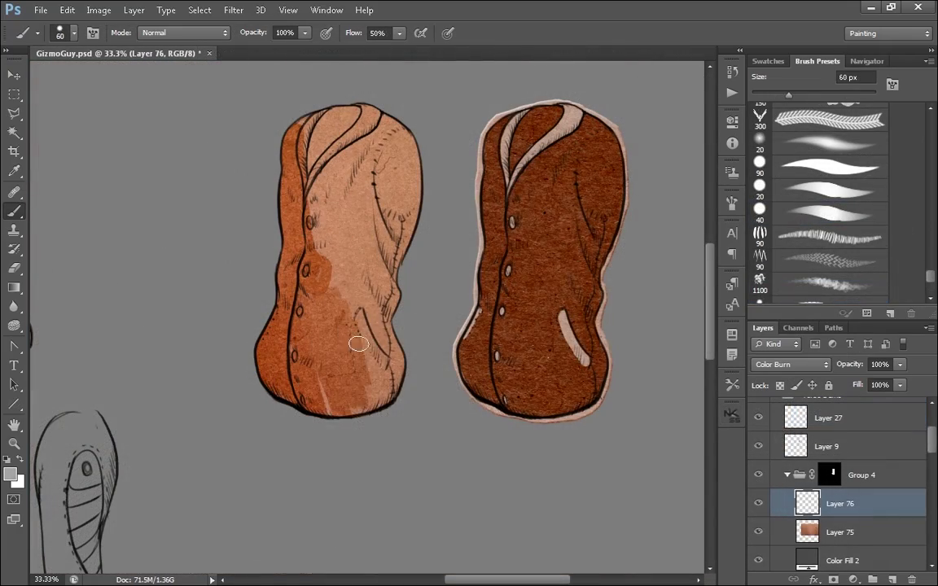
Paint shading up the front of the lighter vest on Layer 76 and choose a different blend mode for the layer.
mouse_move(360, 337)
left_mouse_down()
mouse_move(329, 371)
mouse_move(364, 119)
mouse_move(381, 151)
mouse_move(361, 239)
left_mouse_up()
left_click(785, 365)
left_click(785, 352)
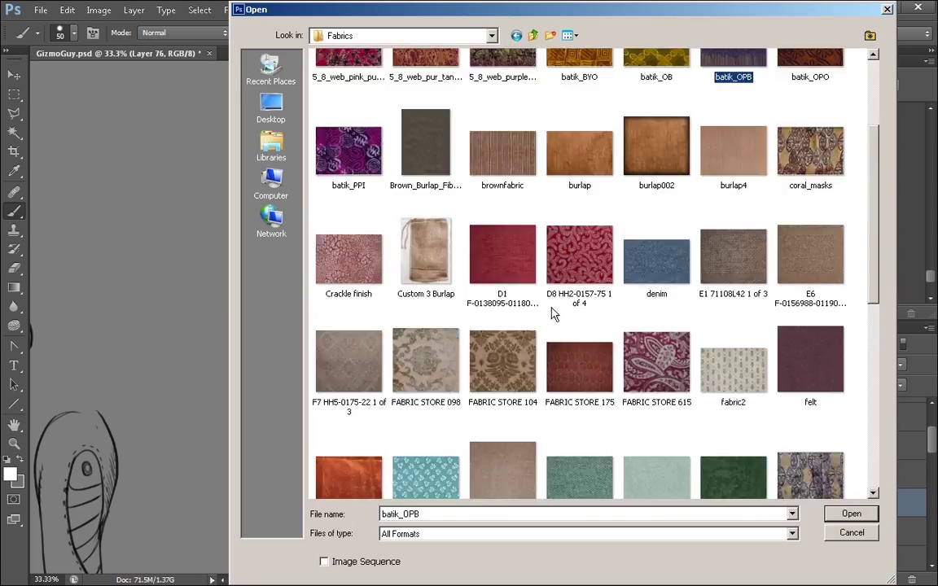
Browse the Fabrics textures, then scale the leather jacket on Layer 77 to about 126% and rotate it about 8° over the vest.
scroll(551, 315, "up", 3)
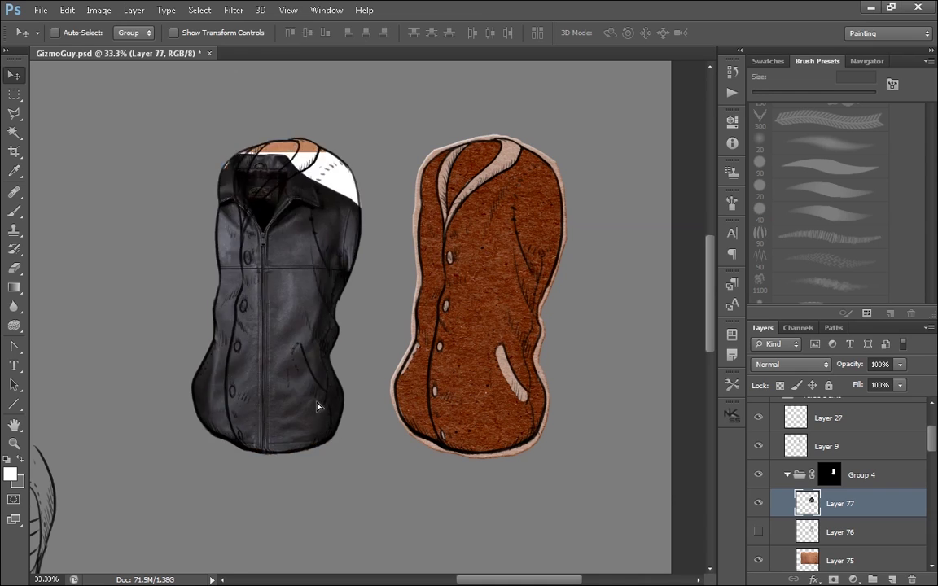
key("ctrl+t")
left_click_drag(420, 455, 494, 531)
left_click_drag(433, 482, 361, 427)
left_click_drag(451, 285, 435, 315)
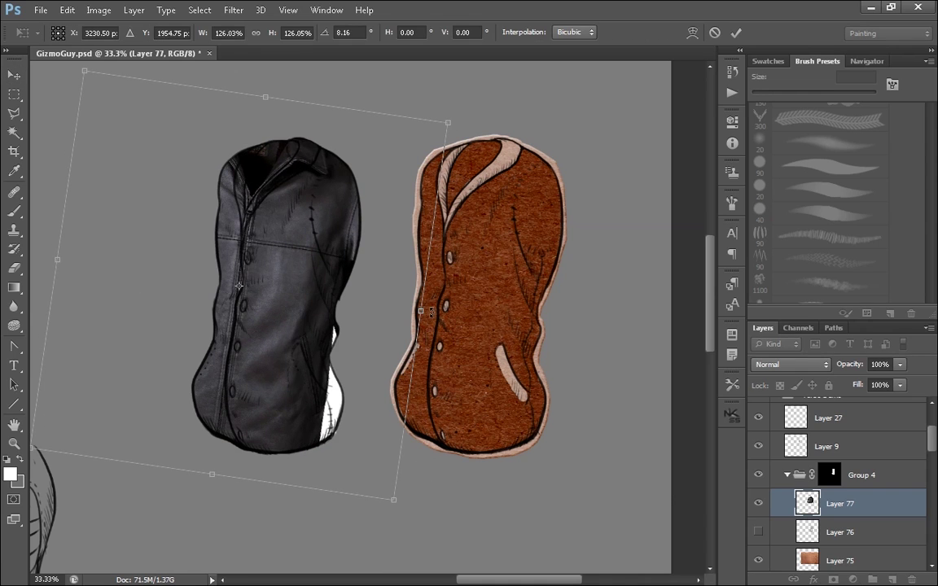
Warp the leather jacket, pulling its outer left corners and edge inward toward the vest's silhouette.
left_click(692, 33)
left_click_drag(286, 422, 247, 365)
left_click_drag(328, 106, 253, 102)
left_click_drag(85, 71, 159, 90)
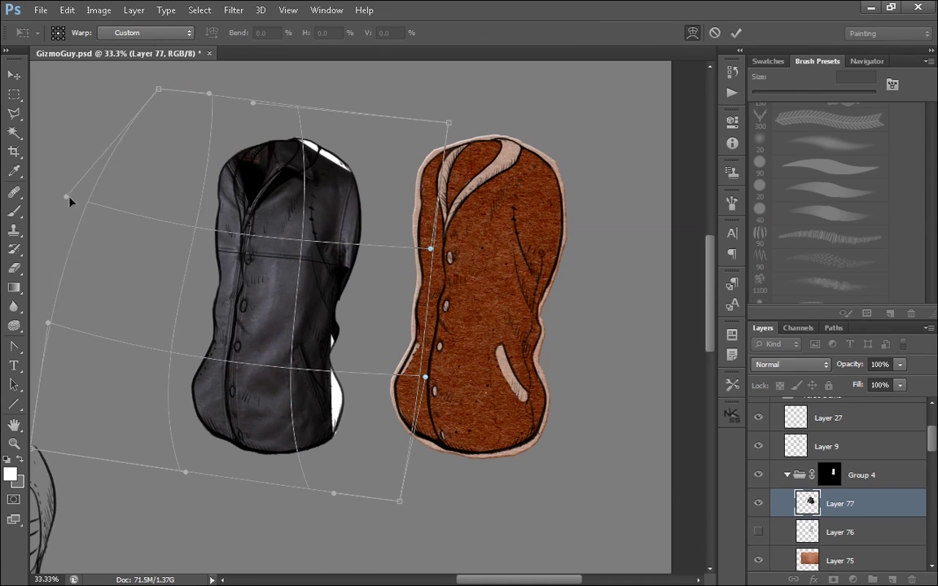
left_click_drag(67, 196, 142, 222)
left_click_drag(49, 323, 126, 362)
left_click_drag(32, 449, 131, 461)
left_click_drag(159, 89, 184, 100)
Bend the warp's interior and stretch its right side so the leather covers the whole vest, and apply the warp.
left_click_drag(253, 374, 253, 404)
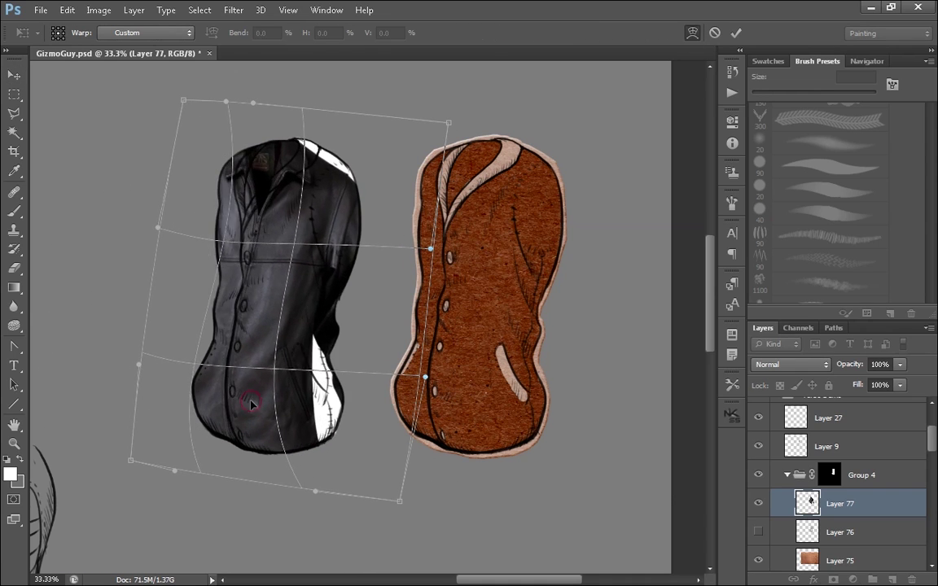
left_click_drag(251, 244, 270, 249)
left_click_drag(425, 378, 449, 370)
left_click_drag(449, 123, 502, 105)
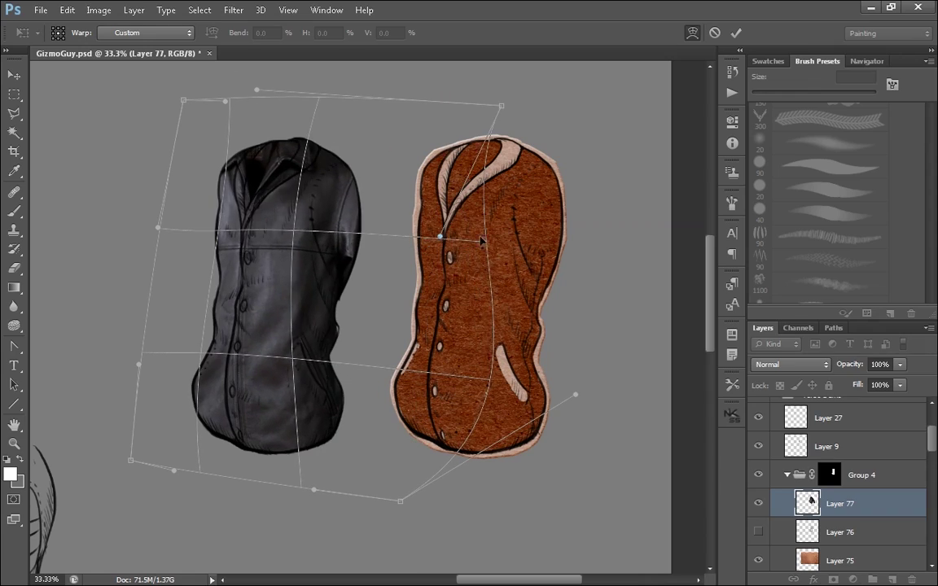
left_click_drag(482, 241, 393, 240)
left_click_drag(315, 396, 303, 394)
left_click_drag(238, 350, 246, 327)
left_click_drag(257, 90, 283, 86)
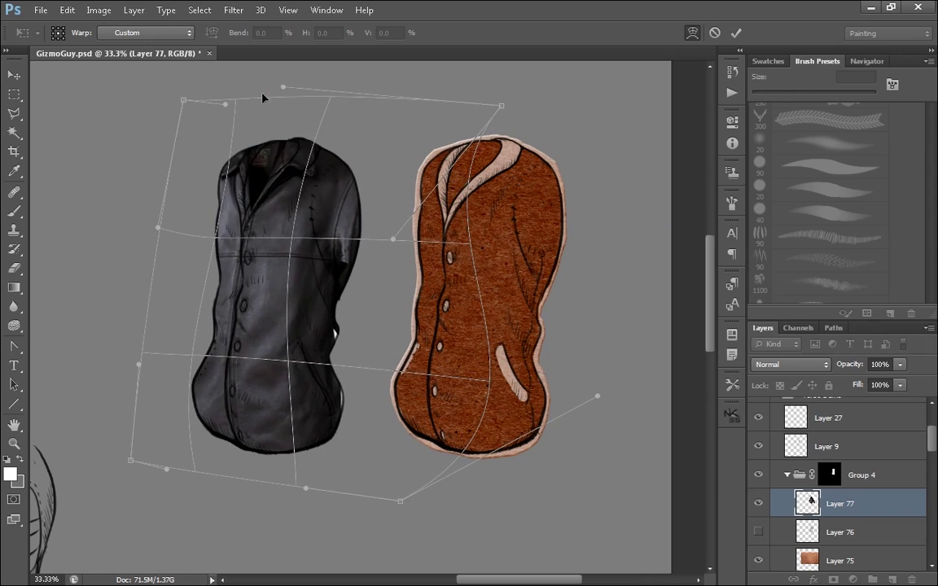
left_click_drag(282, 85, 289, 80)
key("Return")
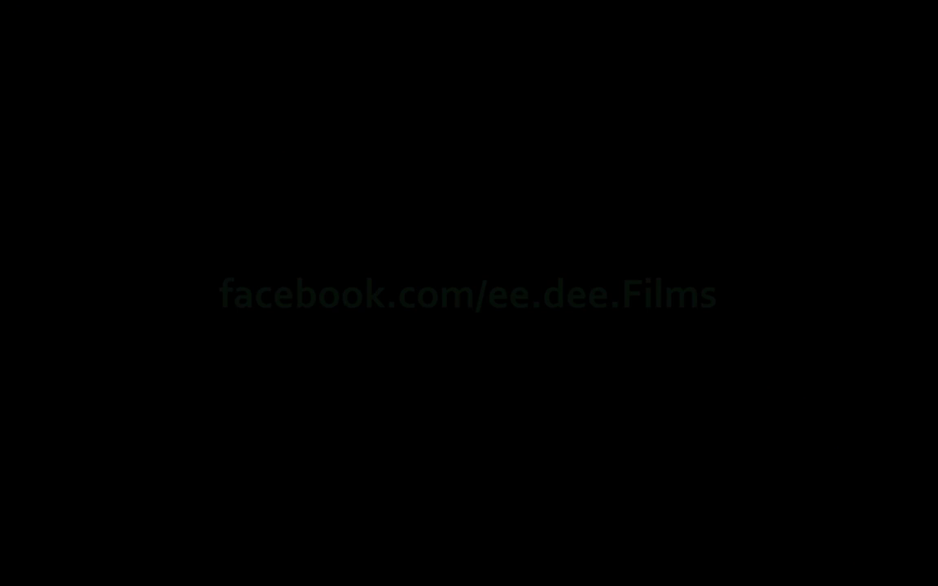